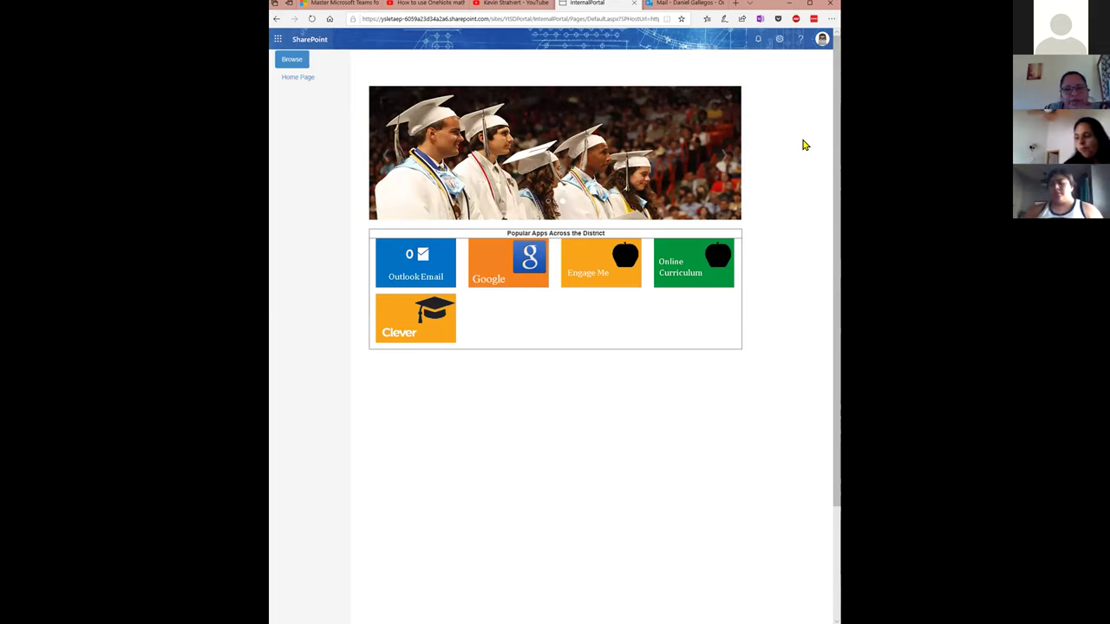
# Step: Open Microsoft Teams from the SharePoint portal's list of Office 365 apps
pyautogui.click(278, 42)
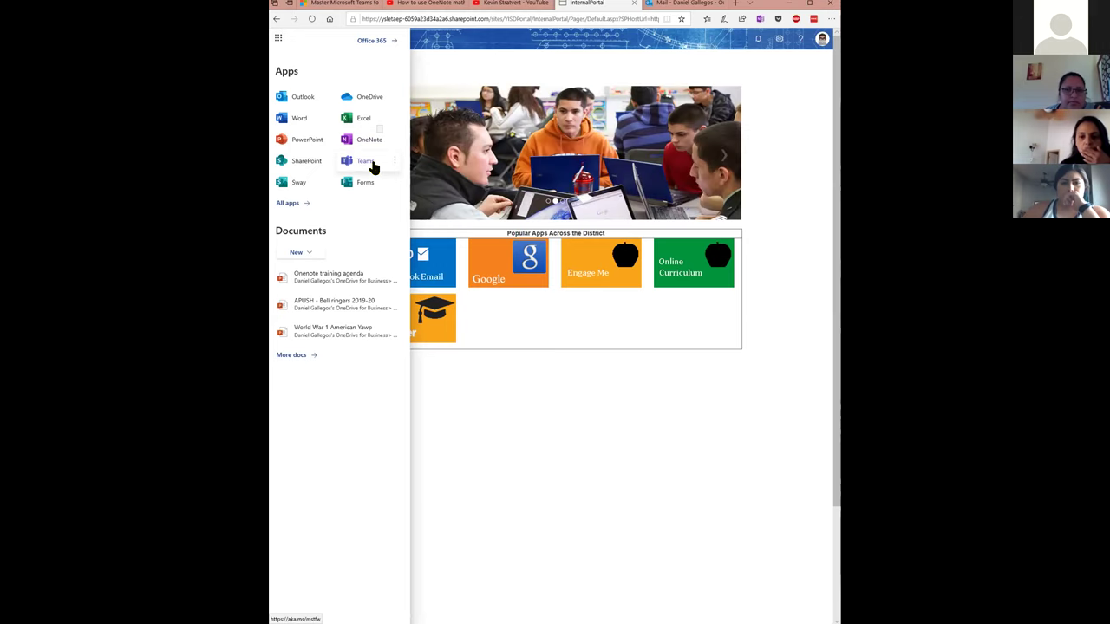
pyautogui.click(788, 160)
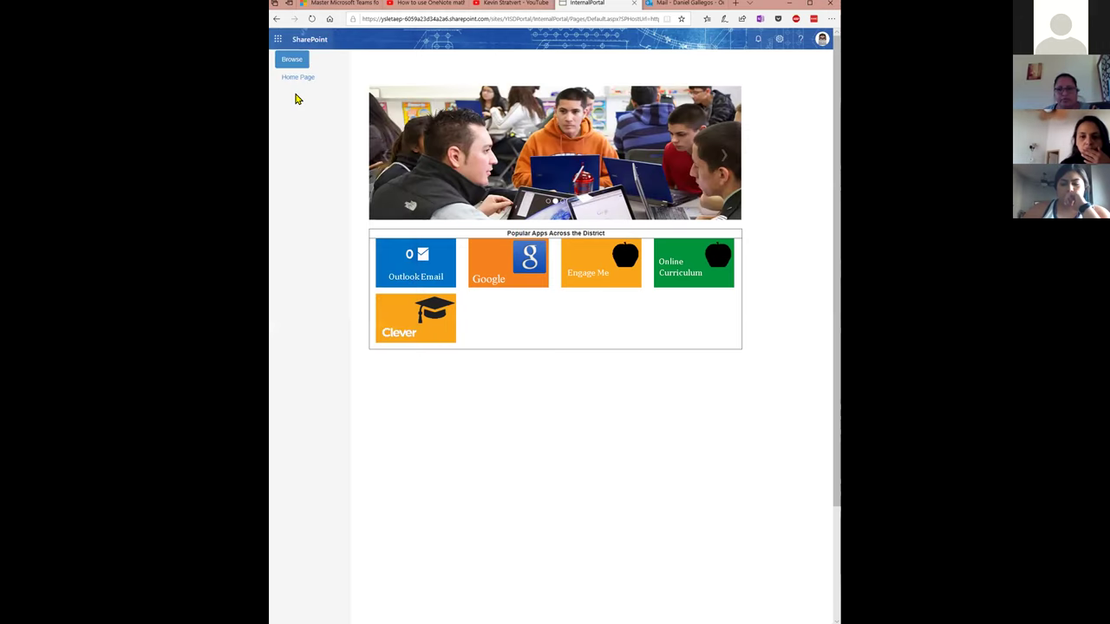
pyautogui.click(279, 44)
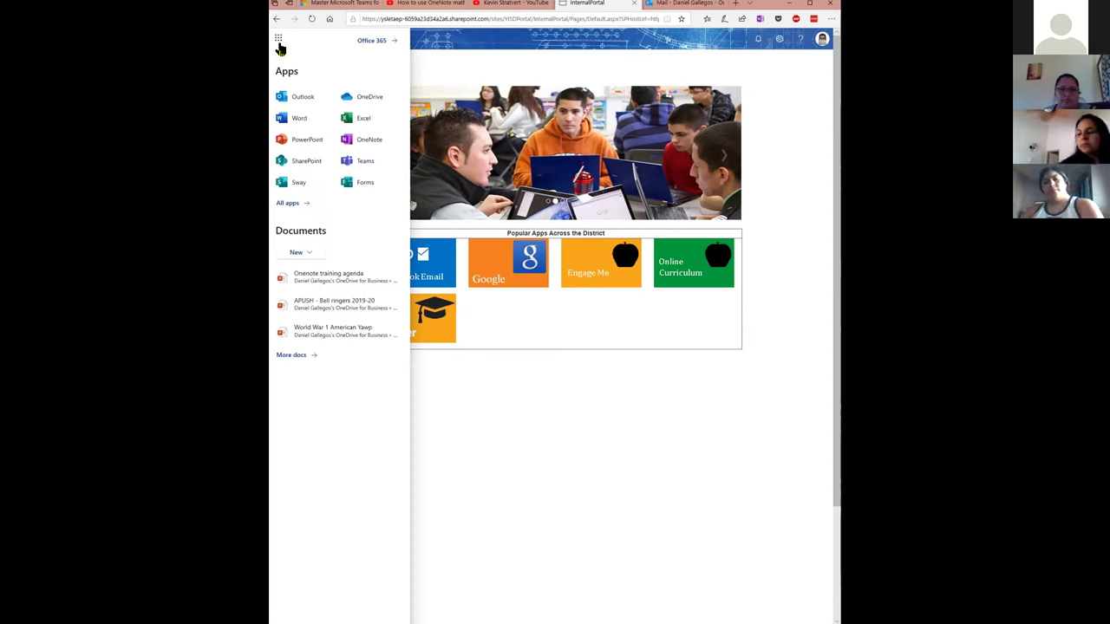
pyautogui.click(365, 162)
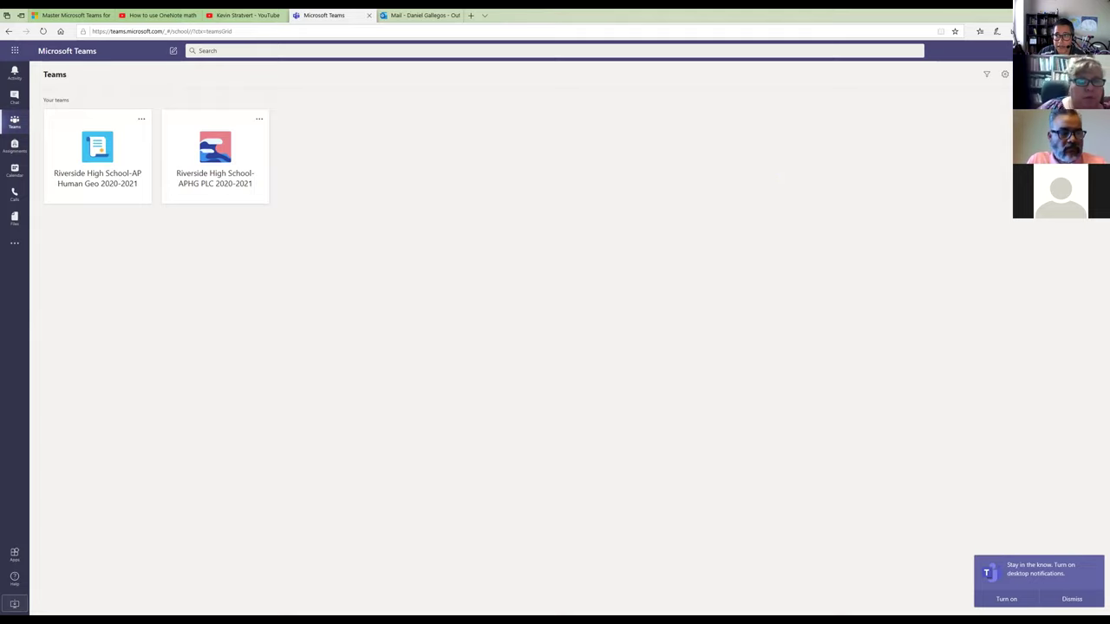
# Step: Start creating a new team and choose Class as the team type
pyautogui.click(216, 168)
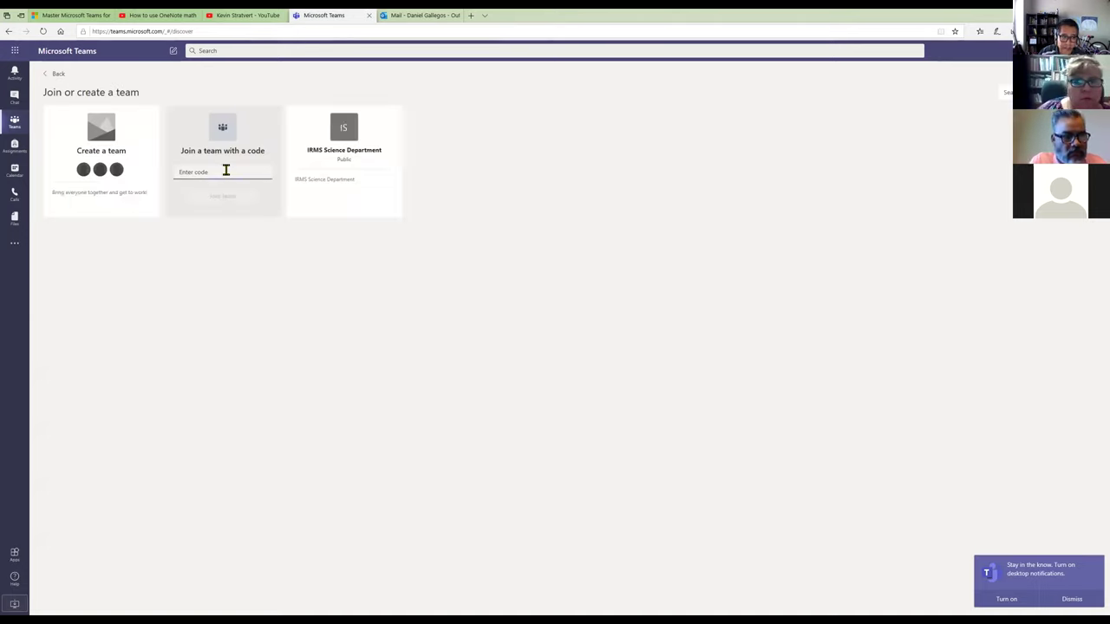
pyautogui.click(225, 170)
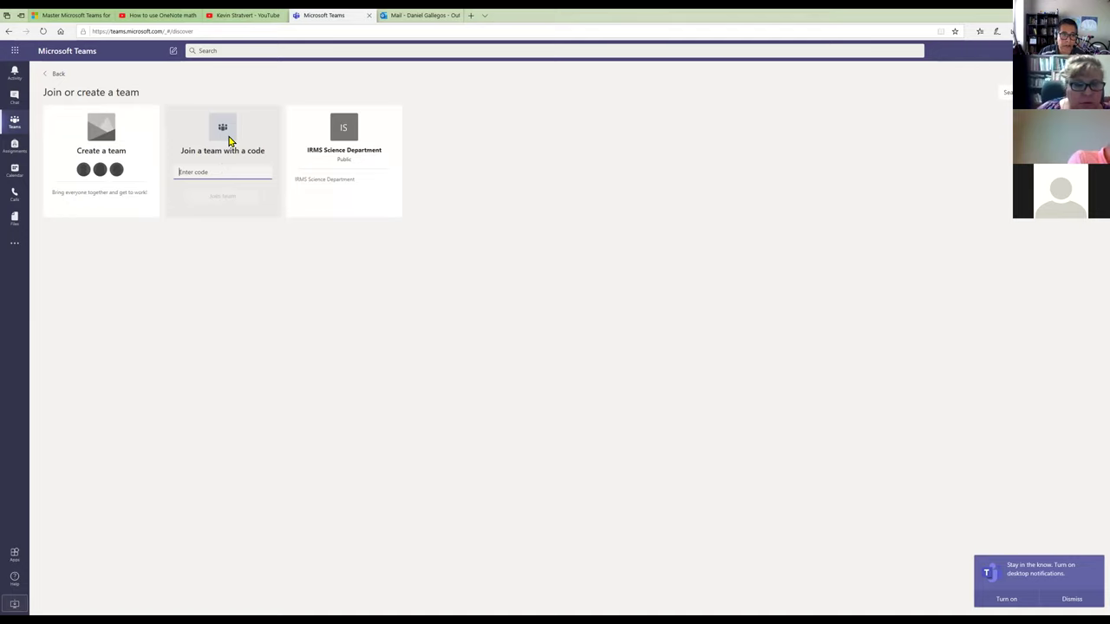
pyautogui.moveTo(105, 135)
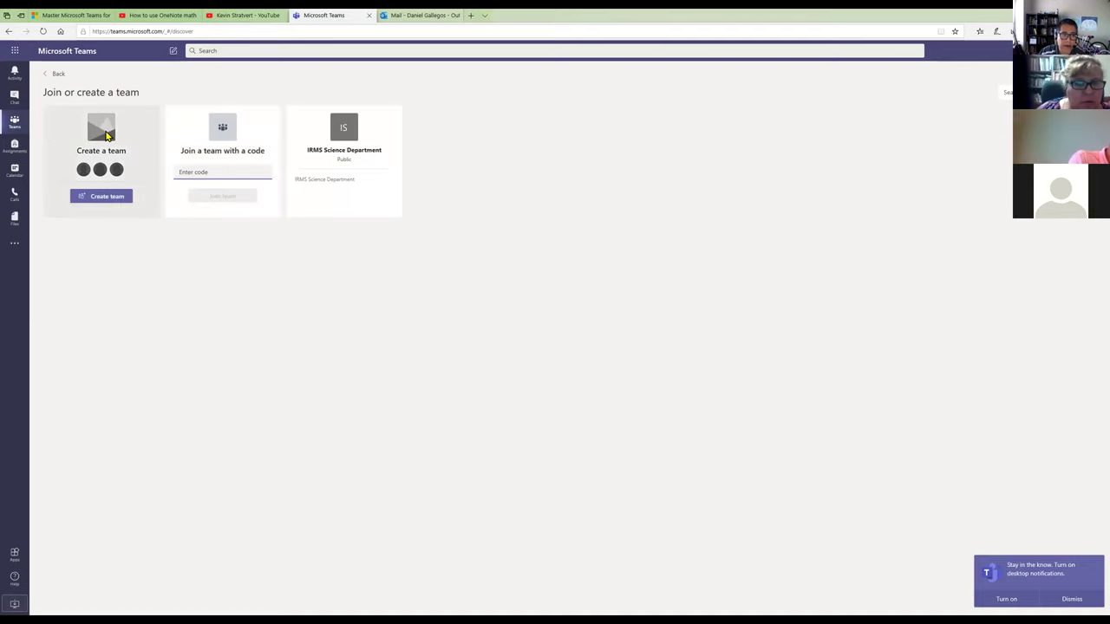
pyautogui.click(101, 198)
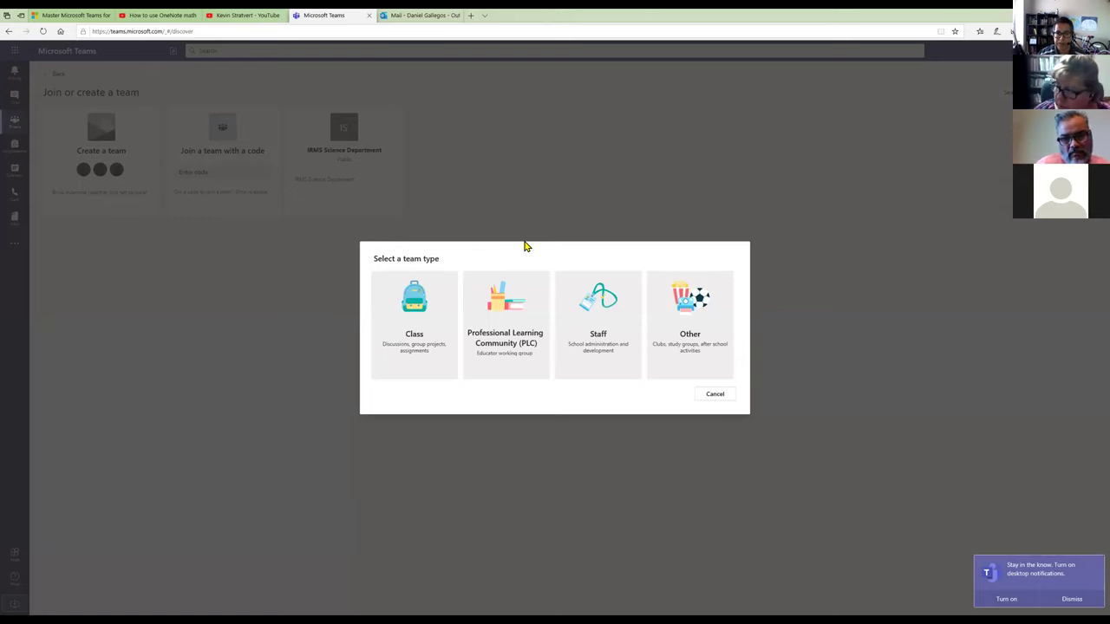
pyautogui.tripleClick(520, 256)
pyautogui.click(450, 277)
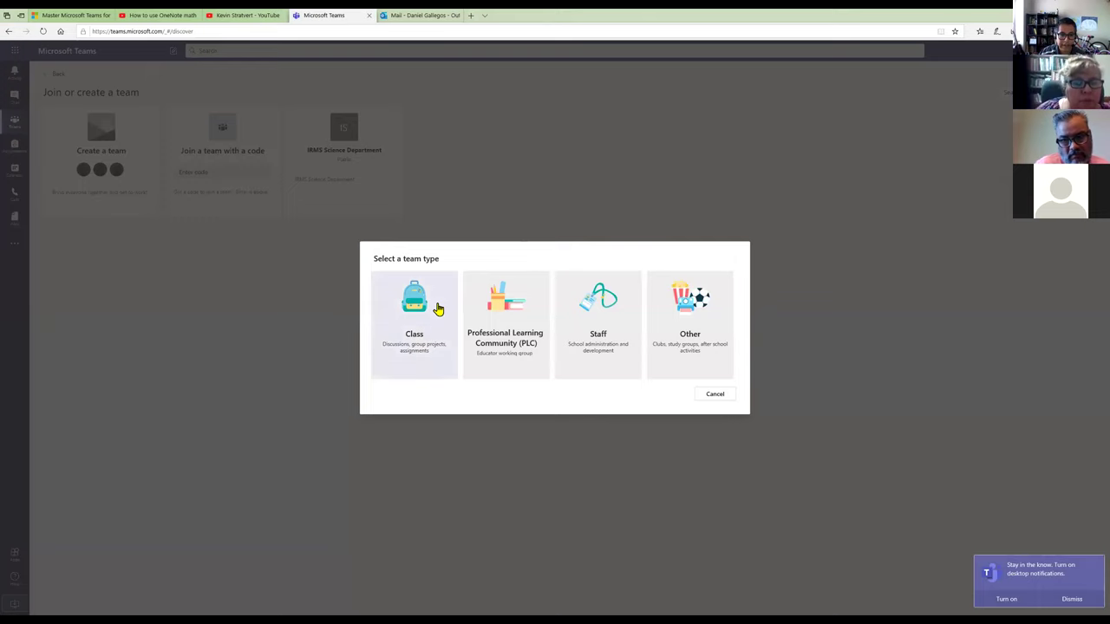
pyautogui.press('Escape')
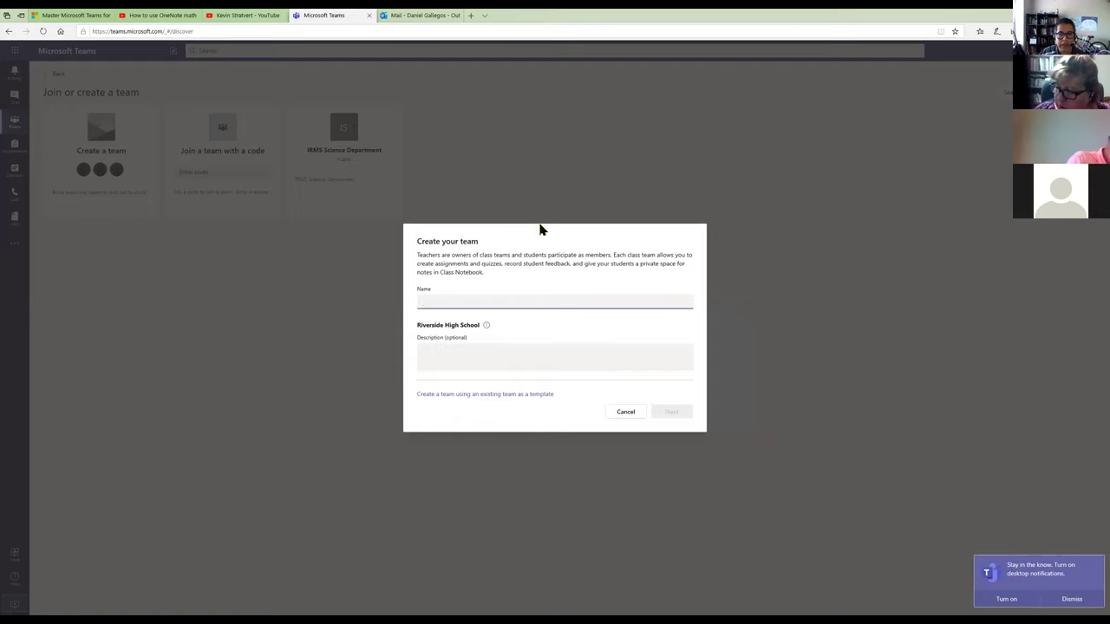
# Step: Enter AP U.S. History as the name of the new class team
pyautogui.tripleClick(542, 245)
pyautogui.click(535, 261)
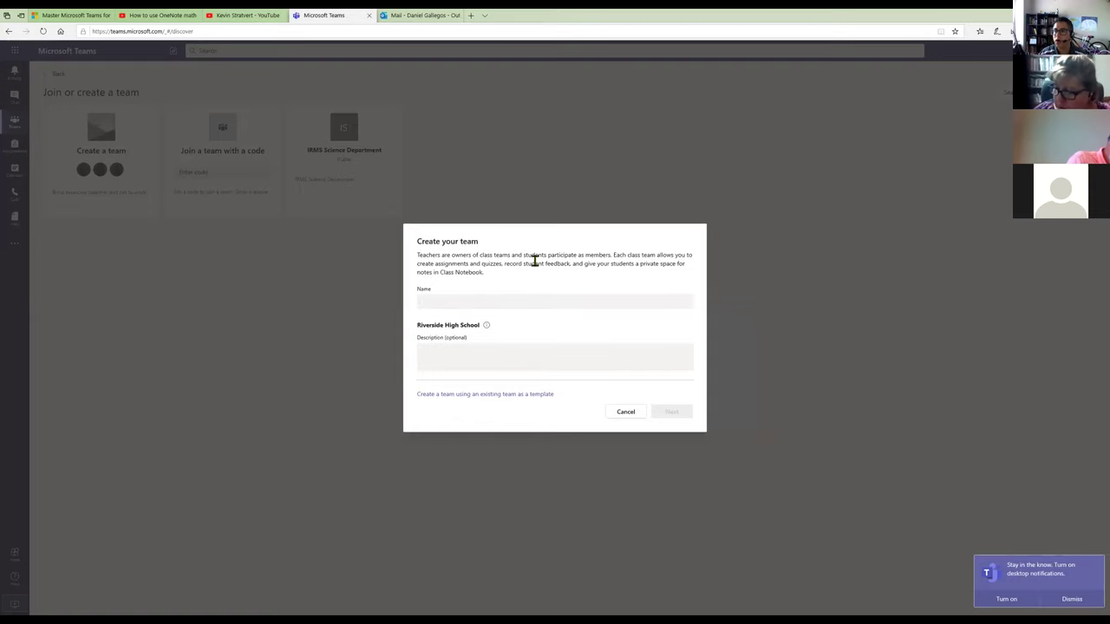
pyautogui.click(506, 300)
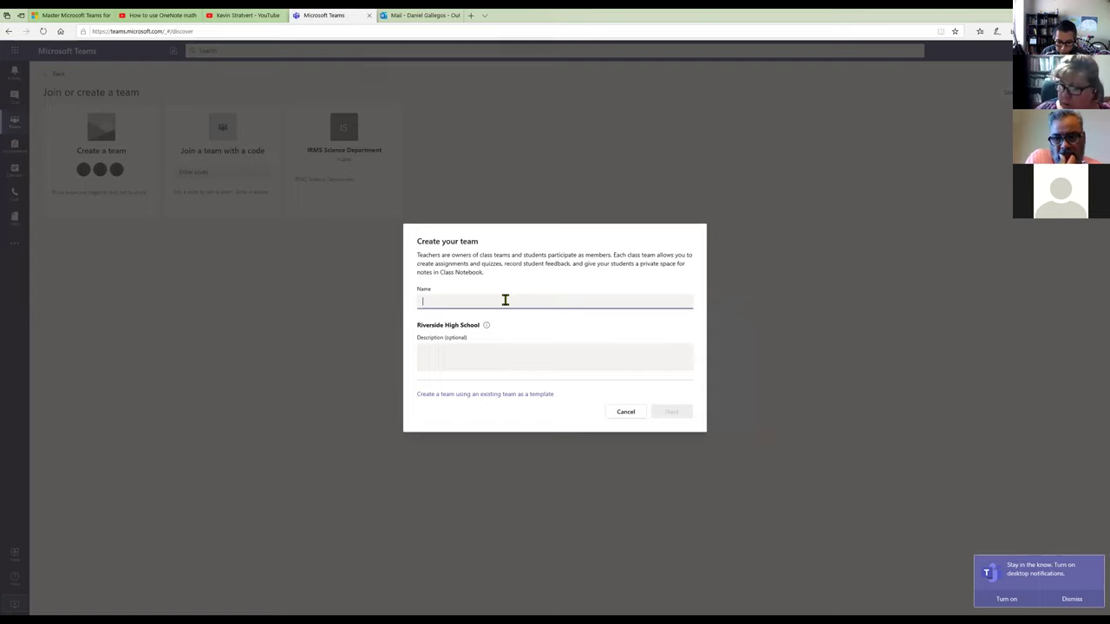
pyautogui.write('AP U.s')
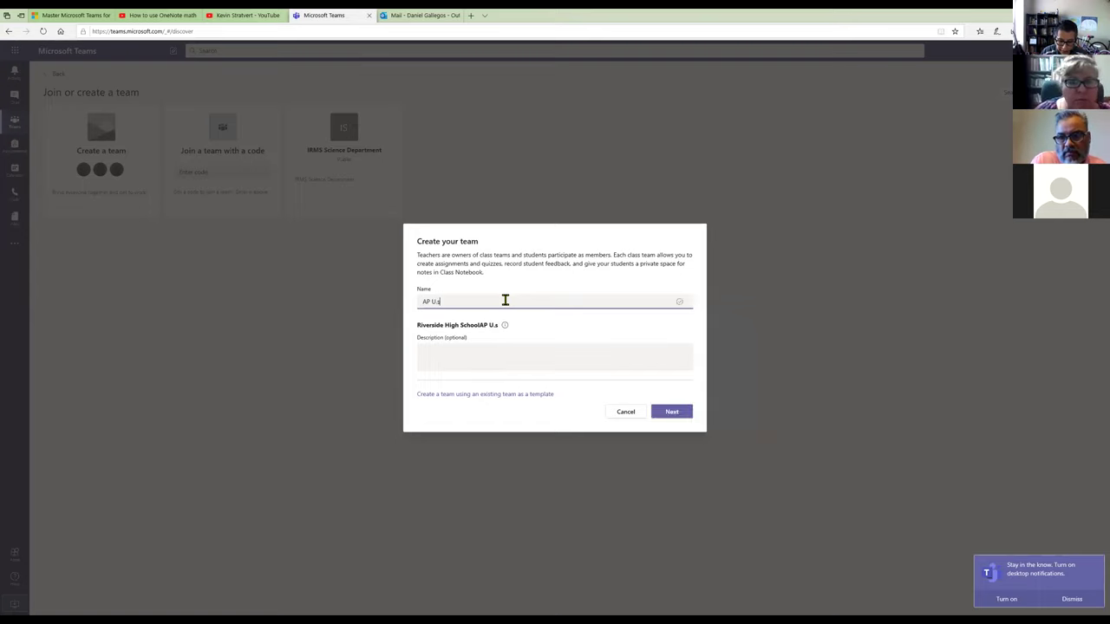
pyautogui.press('BackSpace')
pyautogui.write('S His')
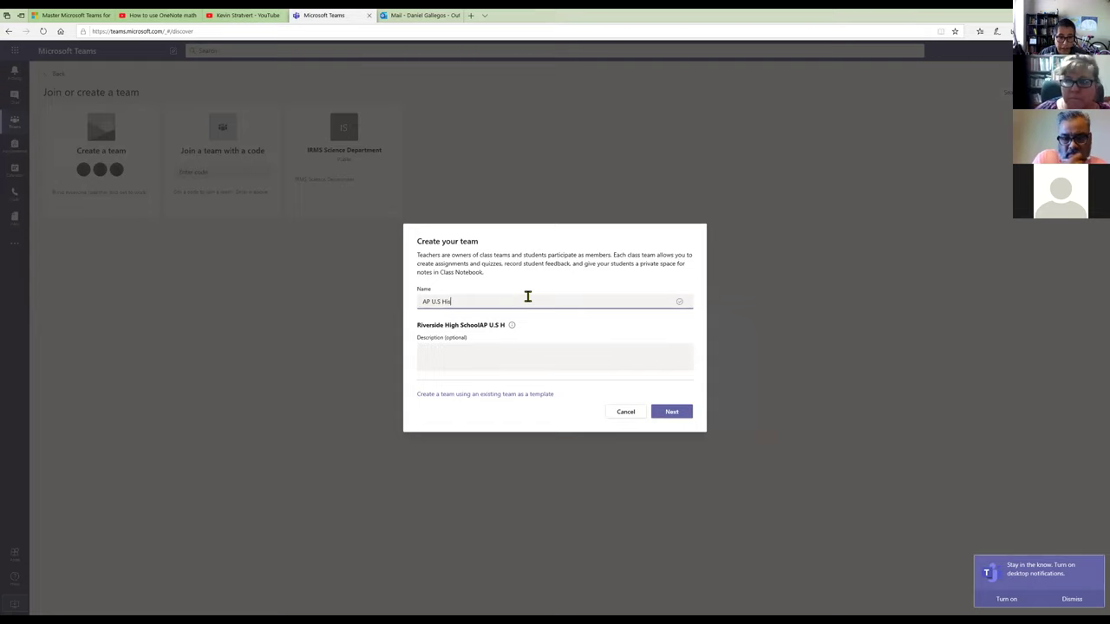
pyautogui.write('tory')
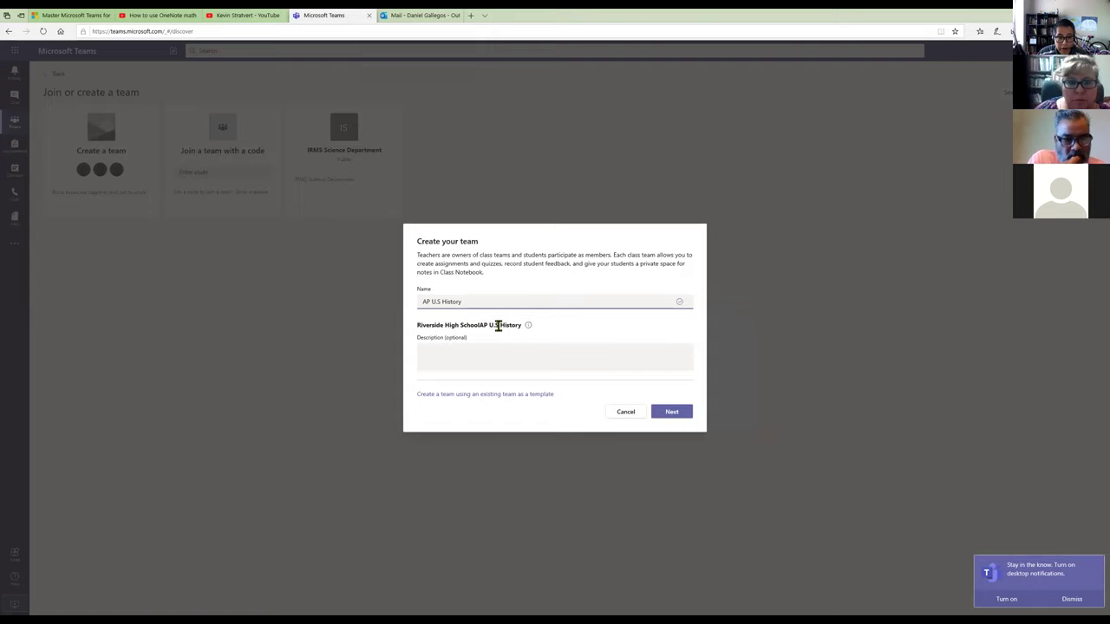
pyautogui.write('.')
# Step: Add a hyphen in front of the team name, making it -AP U.S. History, and create the team
pyautogui.tripleClick(555, 329)
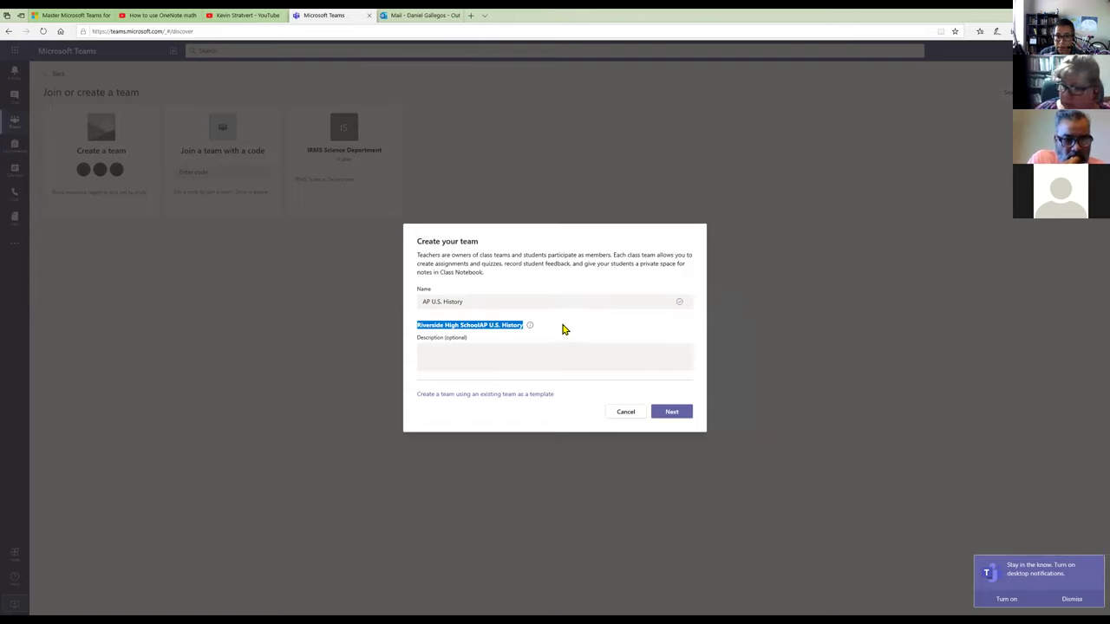
pyautogui.click(430, 324)
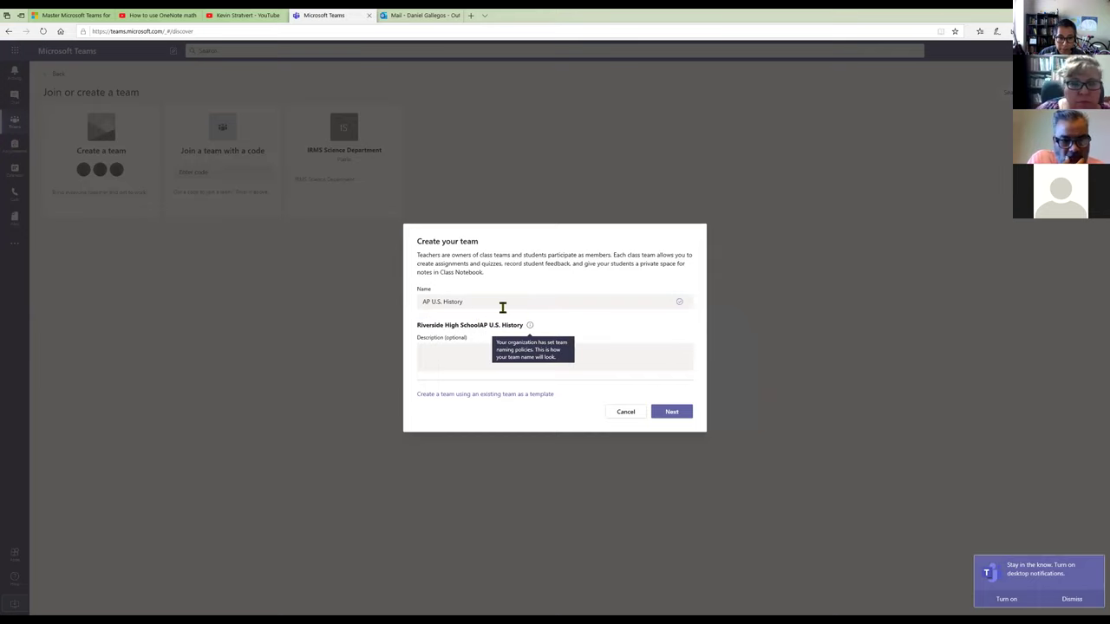
pyautogui.click(676, 314)
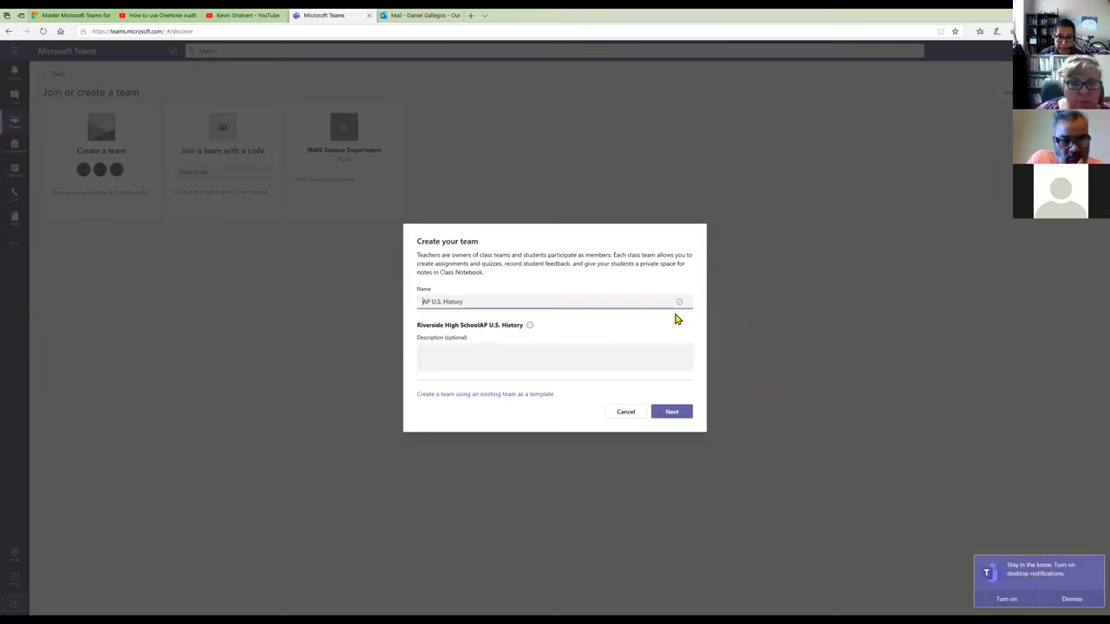
pyautogui.write('-')
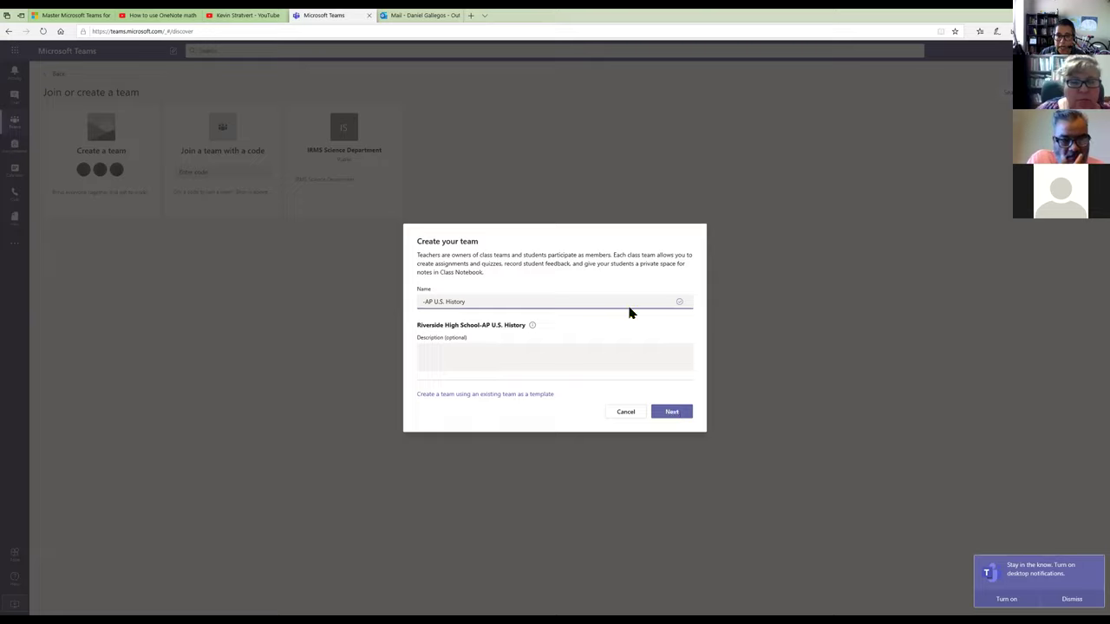
pyautogui.press('Return')
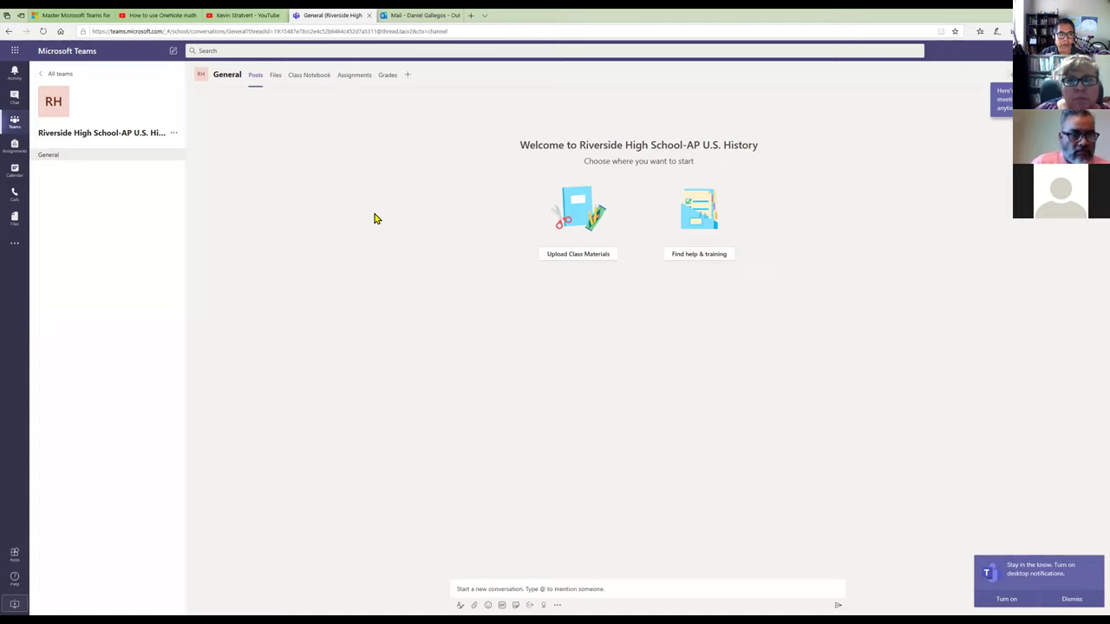
# Step: Start setting up a OneNote Class Notebook for the team as a blank notebook
pyautogui.click(315, 81)
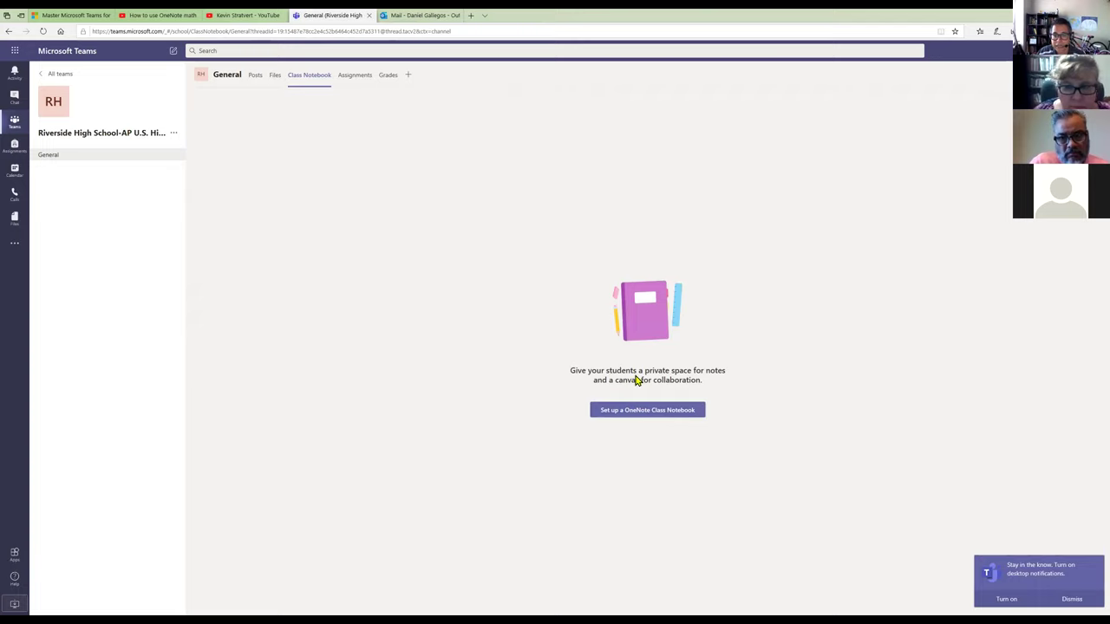
pyautogui.click(689, 417)
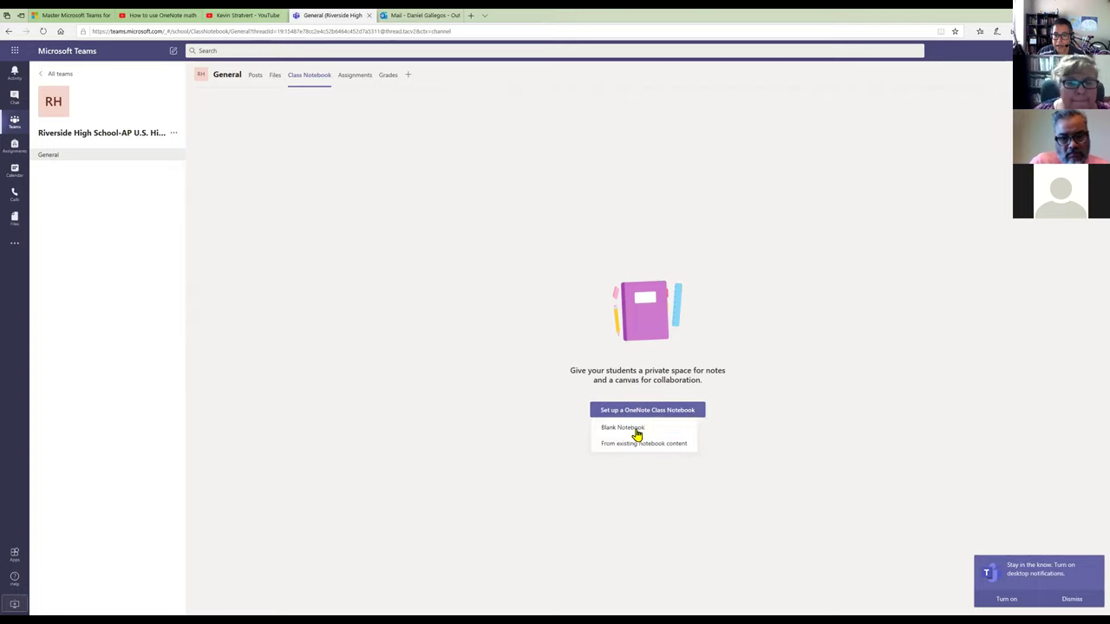
pyautogui.click(681, 429)
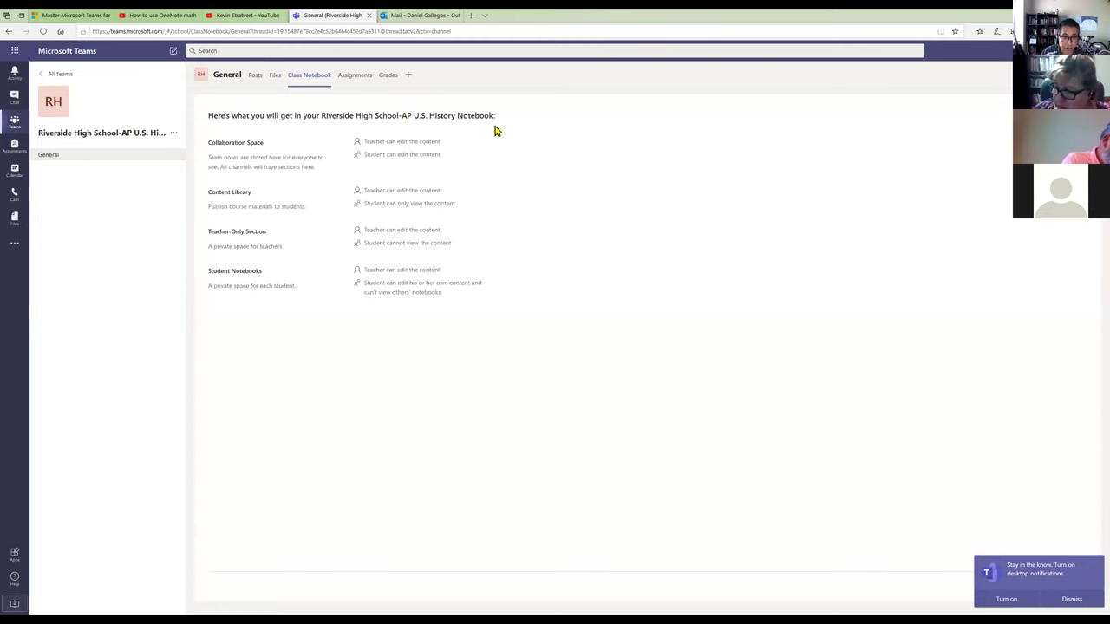
# Step: Enlarge the page, review the notebook's spaces and their teacher and student permissions, and continue to the student section setup
pyautogui.hotkey('ctrl', '+')
pyautogui.hotkey('ctrl', '+')
pyautogui.hotkey('ctrl', '+')
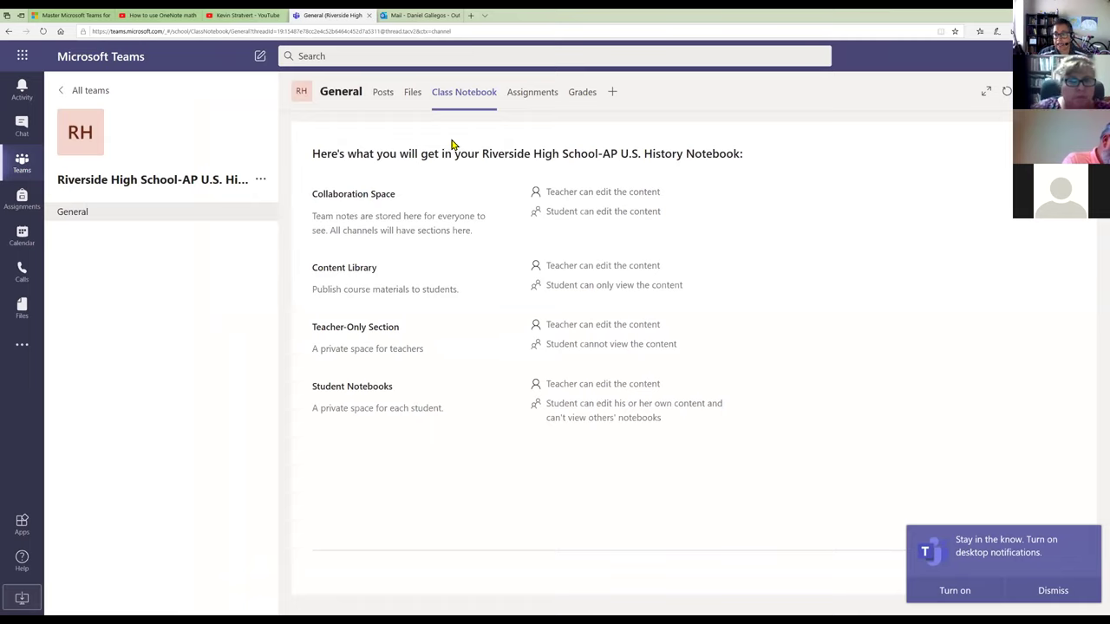
pyautogui.tripleClick(386, 198)
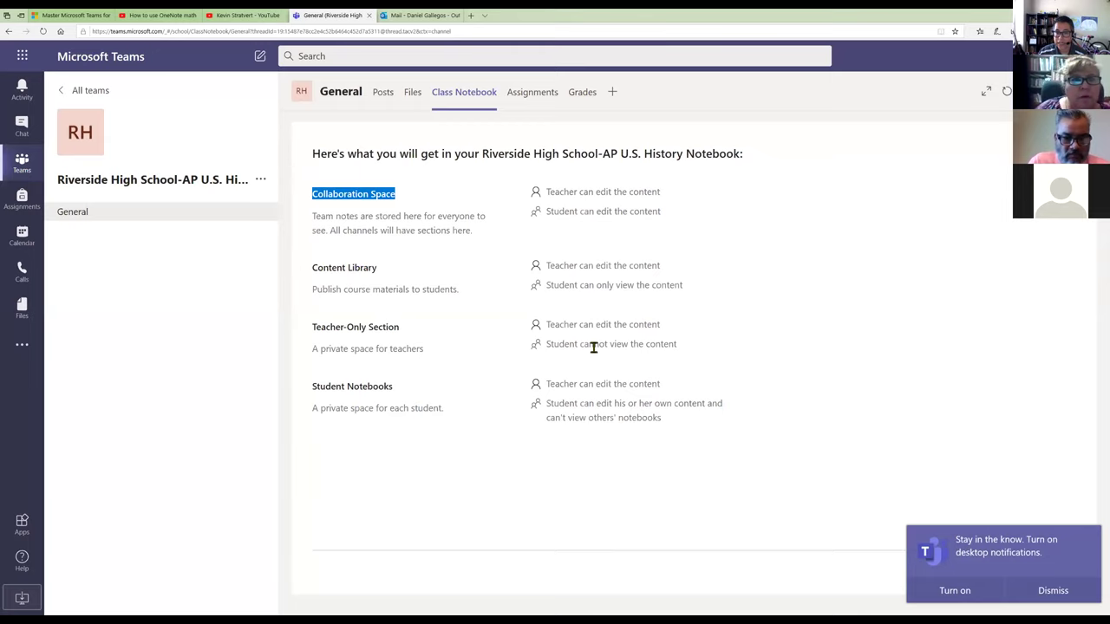
pyautogui.moveTo(580, 344); pyautogui.dragTo(595, 345)
pyautogui.moveTo(719, 343); pyautogui.dragTo(719, 345)
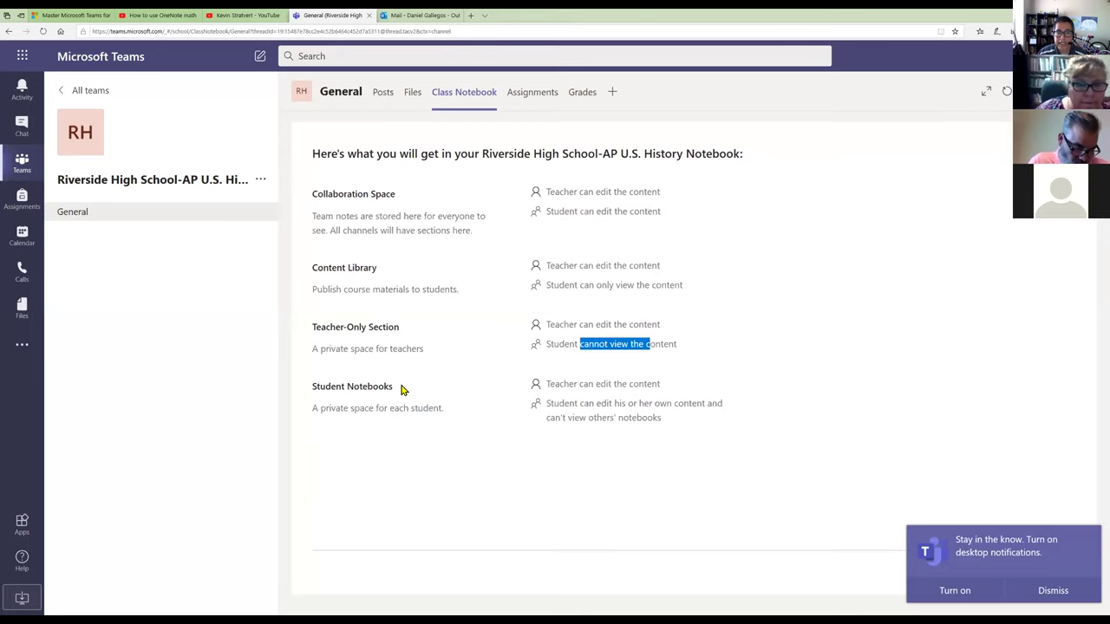
pyautogui.tripleClick(487, 388)
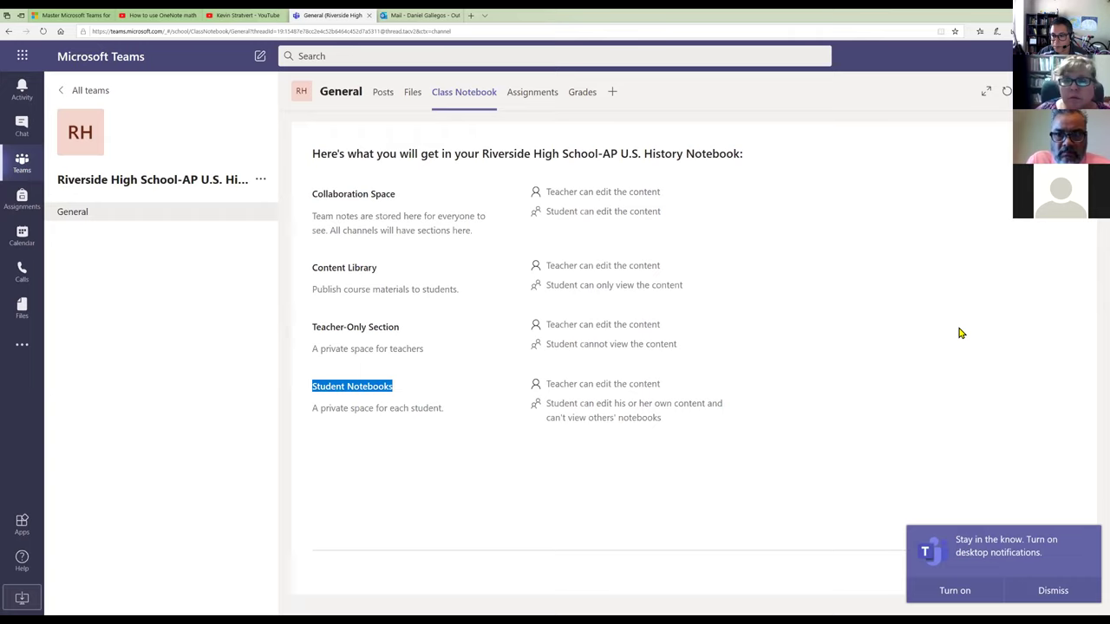
pyautogui.click(1044, 573)
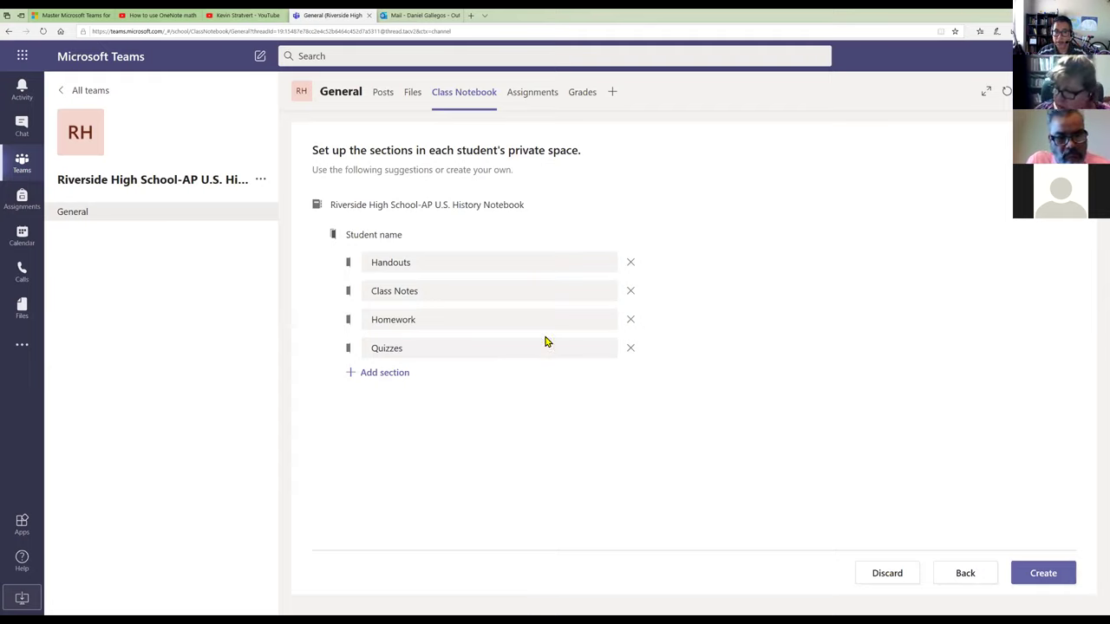
# Step: Try renaming the Handouts student section to Current event, and undo the rename
pyautogui.click(475, 261)
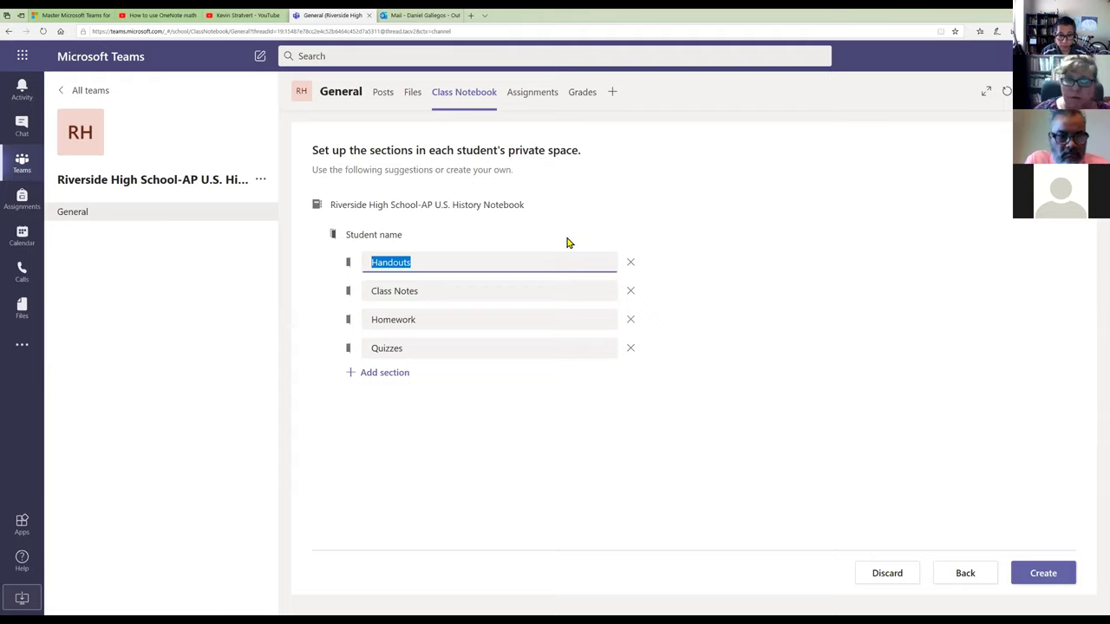
pyautogui.write('Current event')
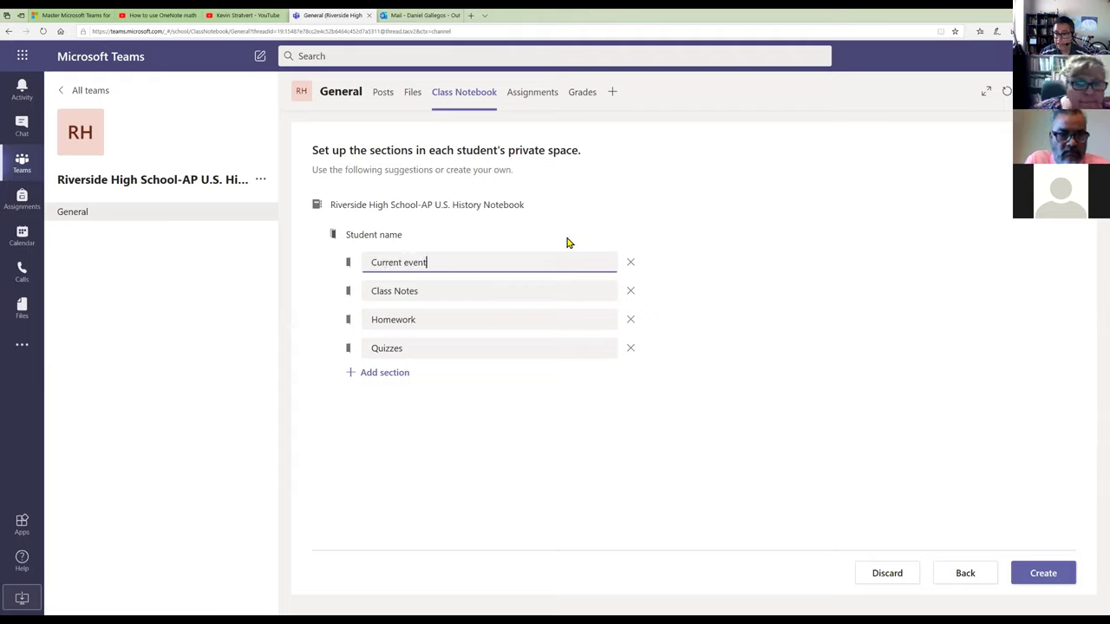
pyautogui.hotkey('ctrl', 'a')
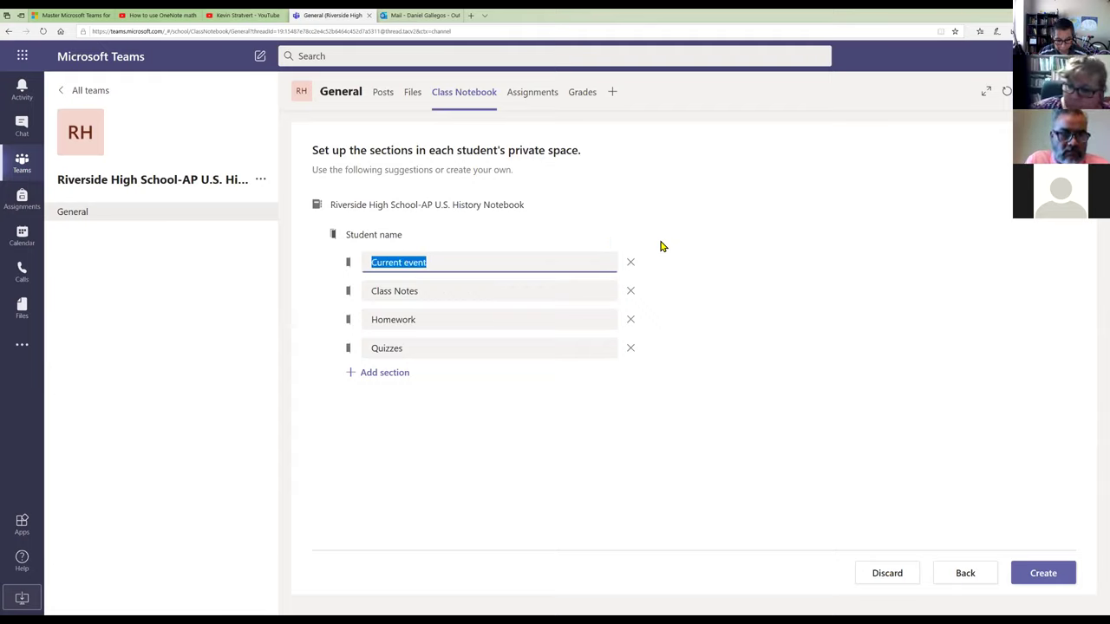
pyautogui.hotkey('ctrl', 'z')
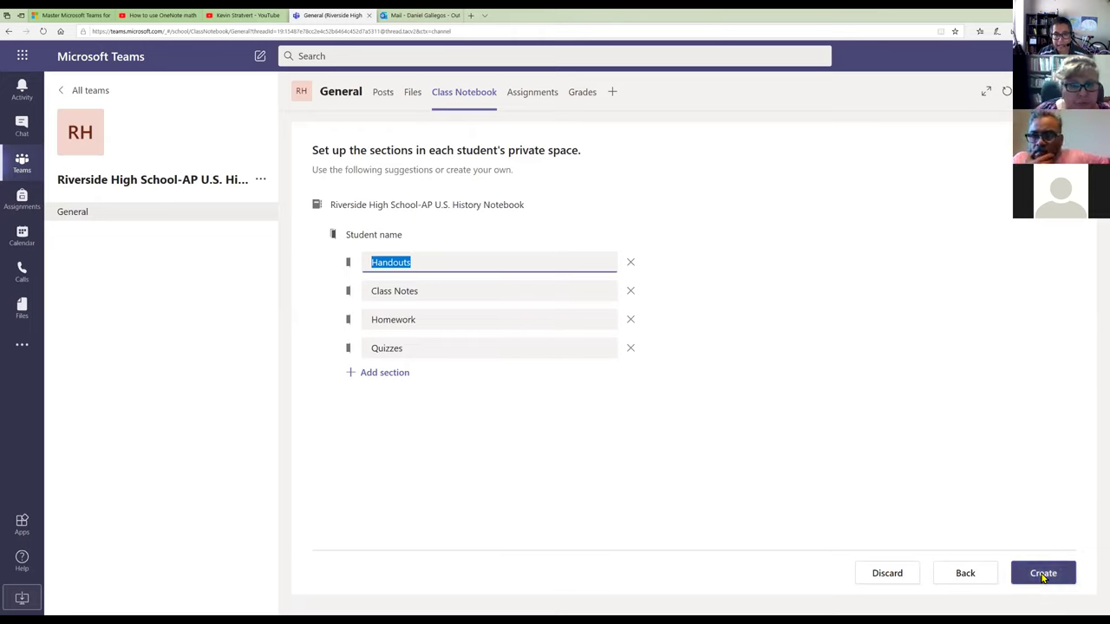
pyautogui.click(848, 403)
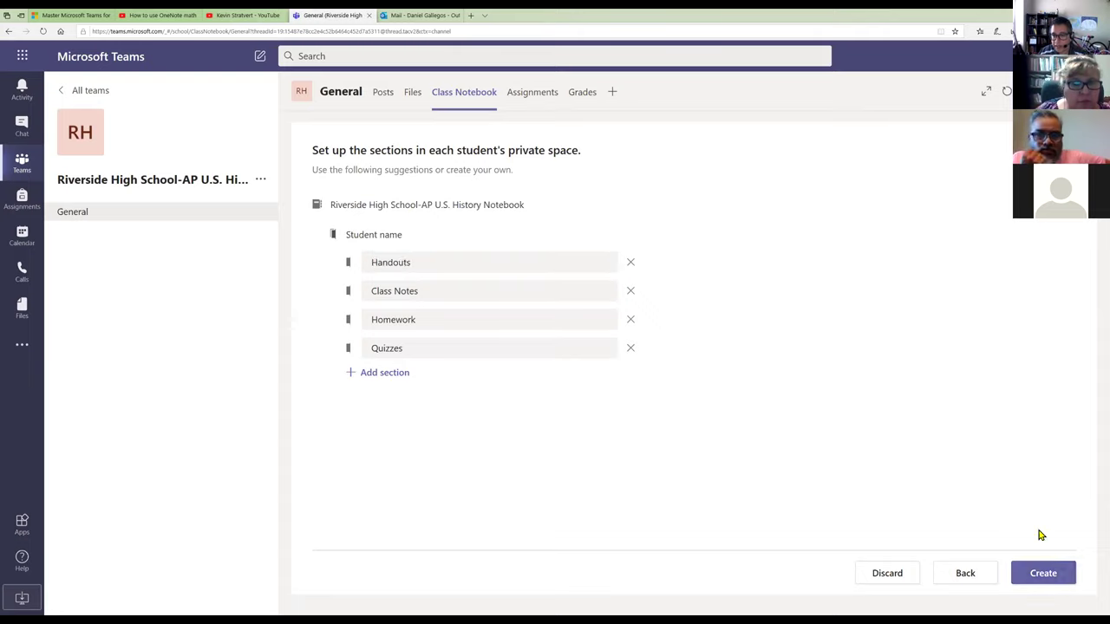
# Step: Create the class notebook with the suggested sections Handouts, Class Notes, Homework and Quizzes, and view its welcome page
pyautogui.click(1043, 573)
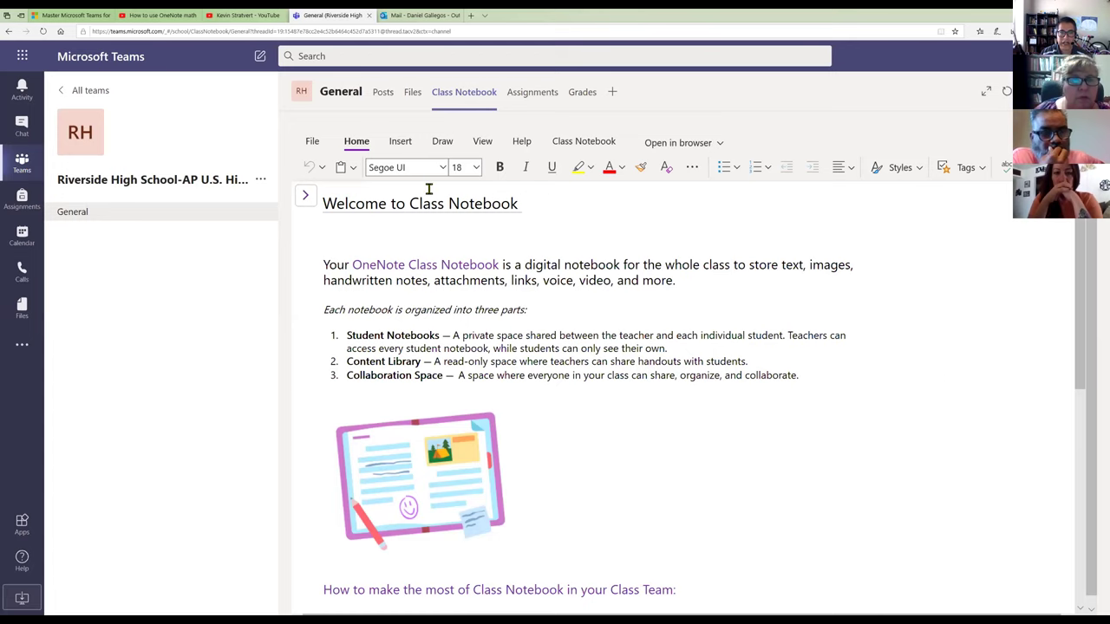
pyautogui.scroll(-1, 412, 269)
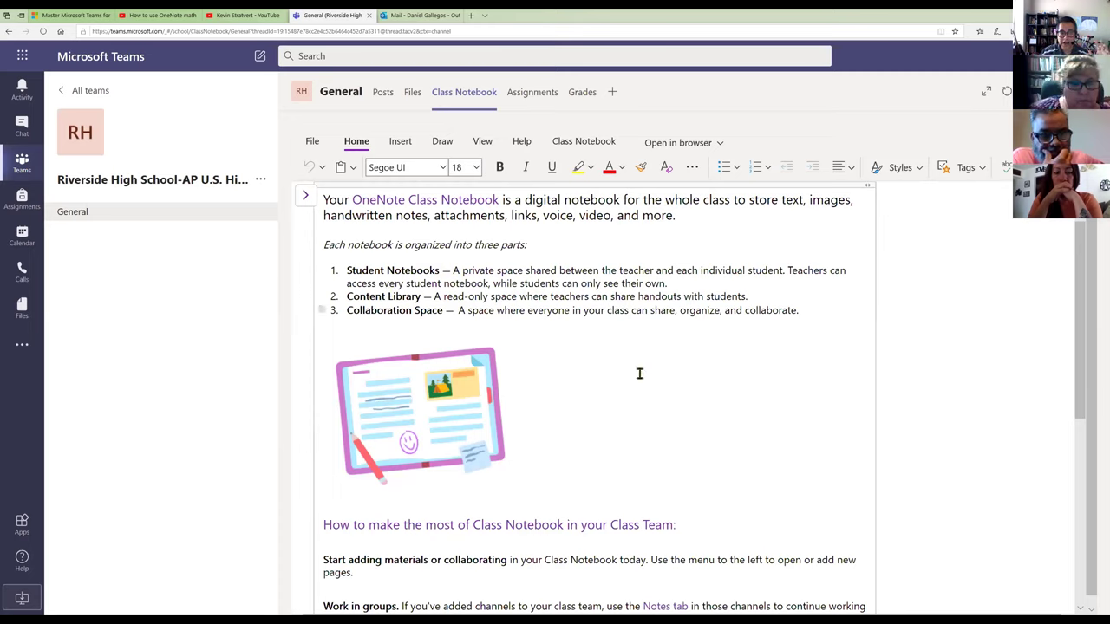
# Step: Review the rest of the notebook's welcome page and view the FAQ: Class Notebook in Microsoft Teams page
pyautogui.scroll(-3, 461, 297)
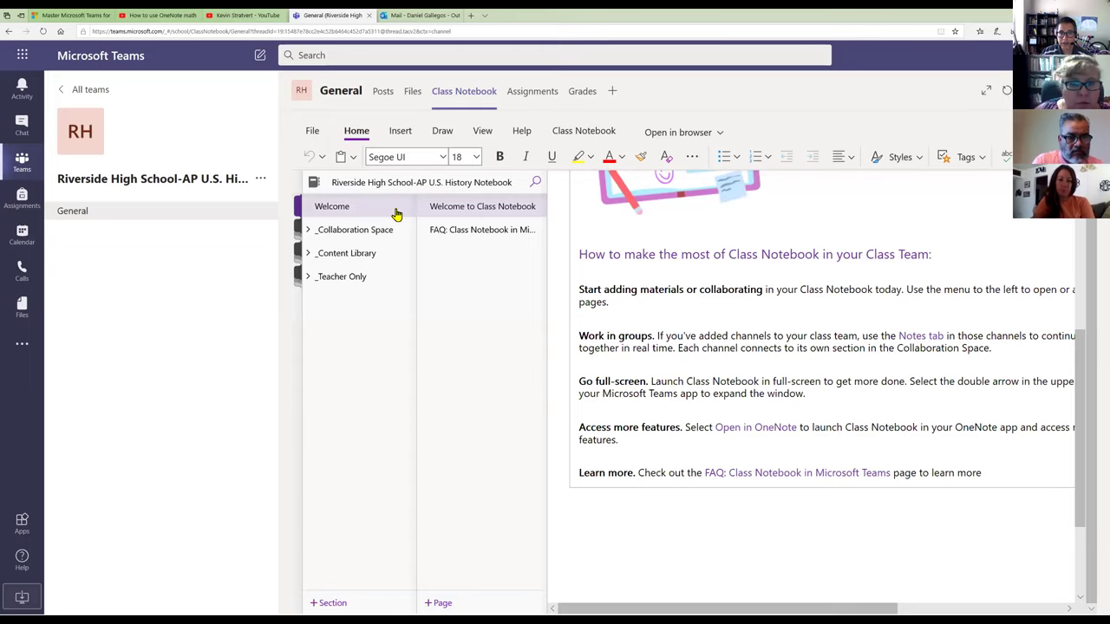
pyautogui.click(468, 232)
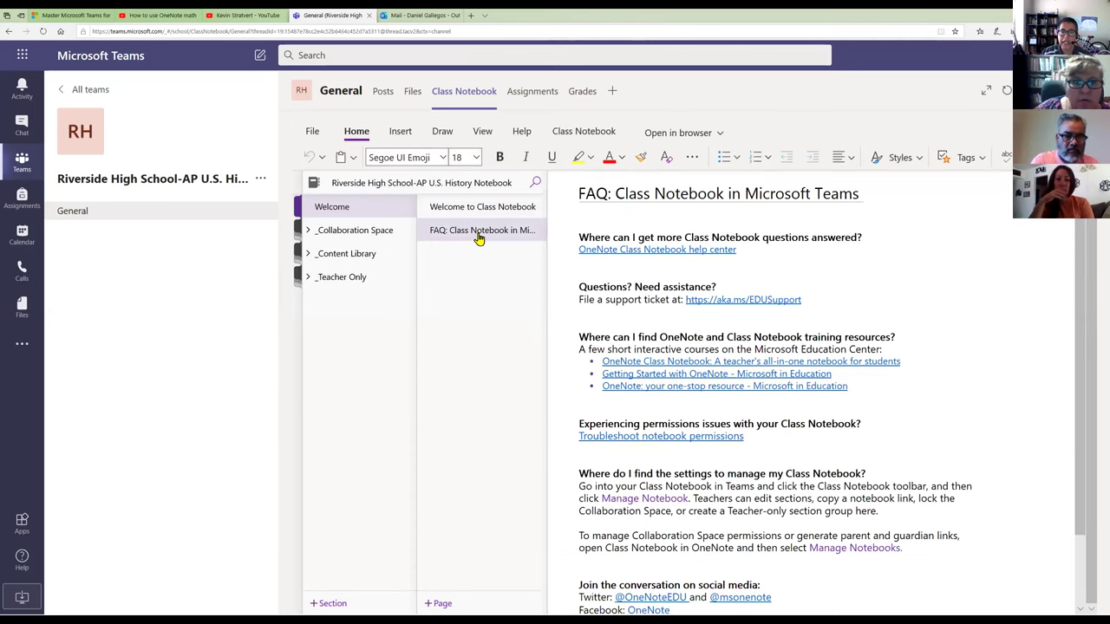
# Step: Add a page titled "thoughts" to the Collaboration Space's existing section, and place the text cursor in the page body
pyautogui.click(352, 234)
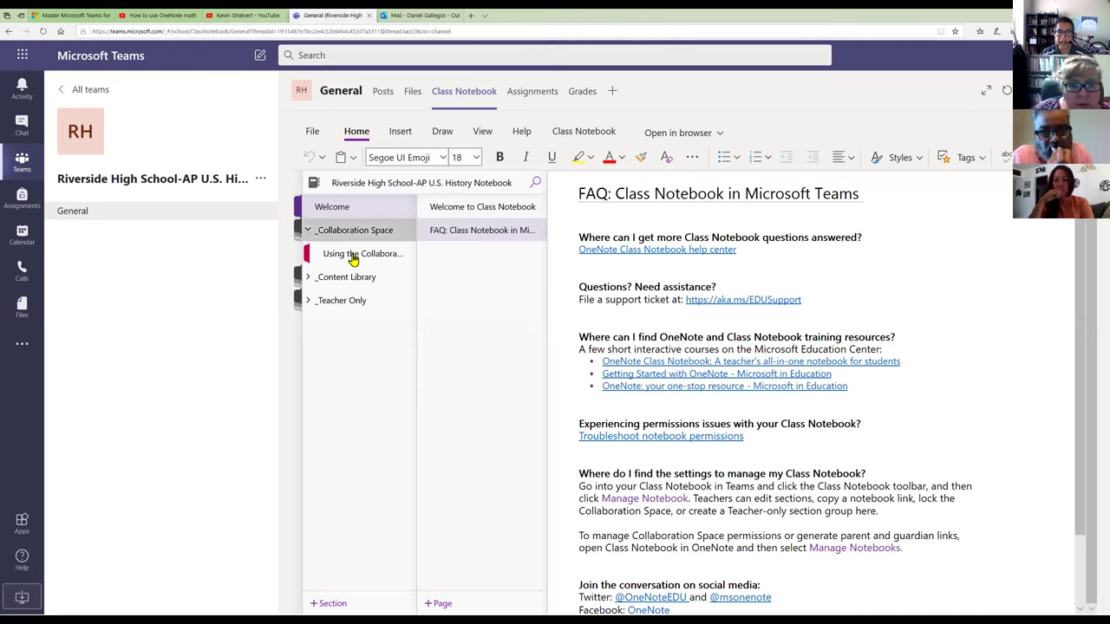
pyautogui.click(354, 255)
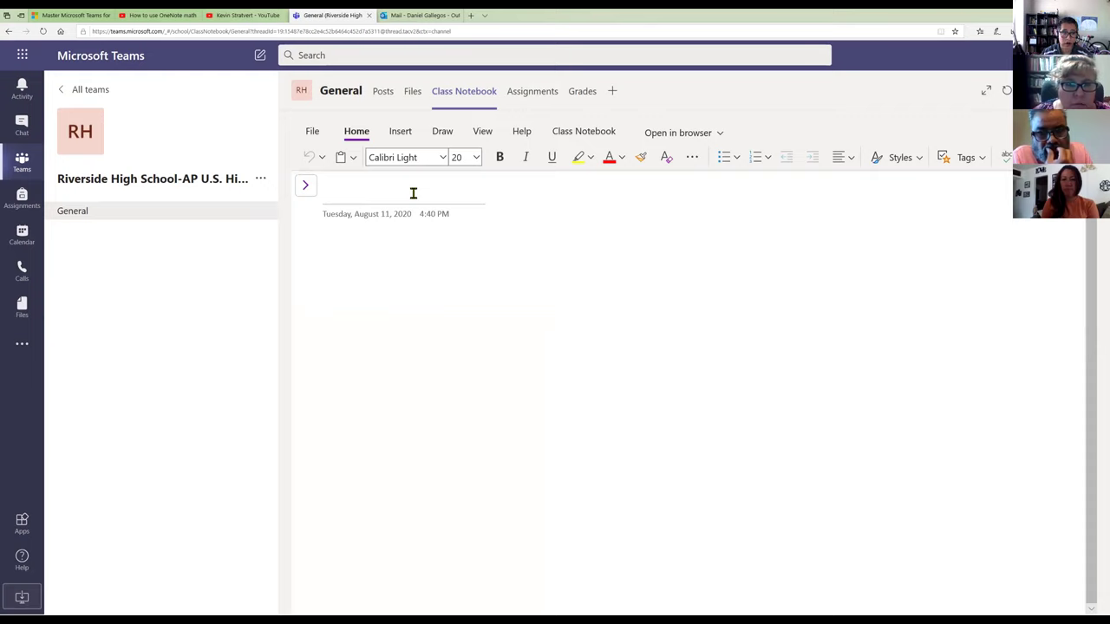
pyautogui.write('thiughts')
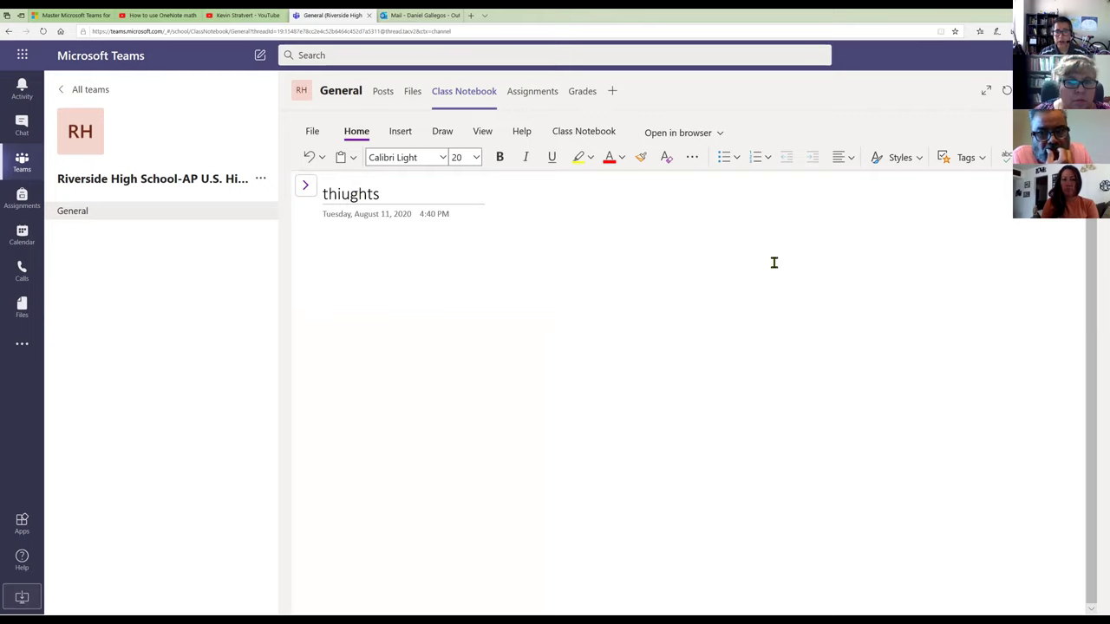
pyautogui.press('Left')
pyautogui.press('Left')
pyautogui.press('Left')
pyautogui.press('Left')
pyautogui.press('Left')
pyautogui.press('BackSpace')
pyautogui.write('o')
pyautogui.click(610, 401)
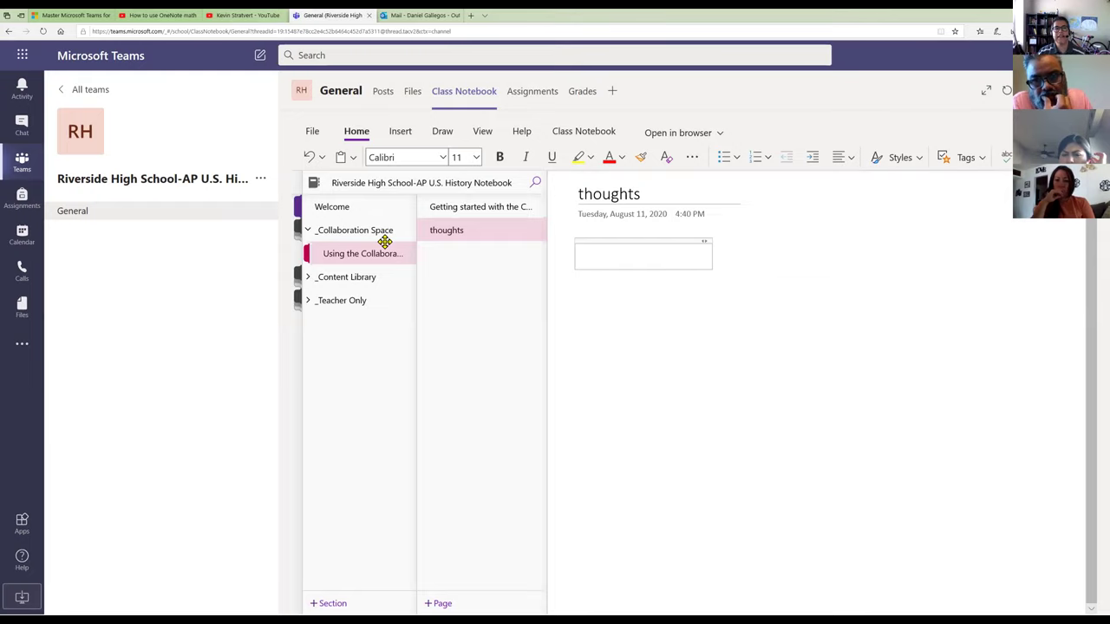
# Step: Collapse and reopen the notebook navigation, and view the Getting Started page of the Content Library
pyautogui.click(307, 191)
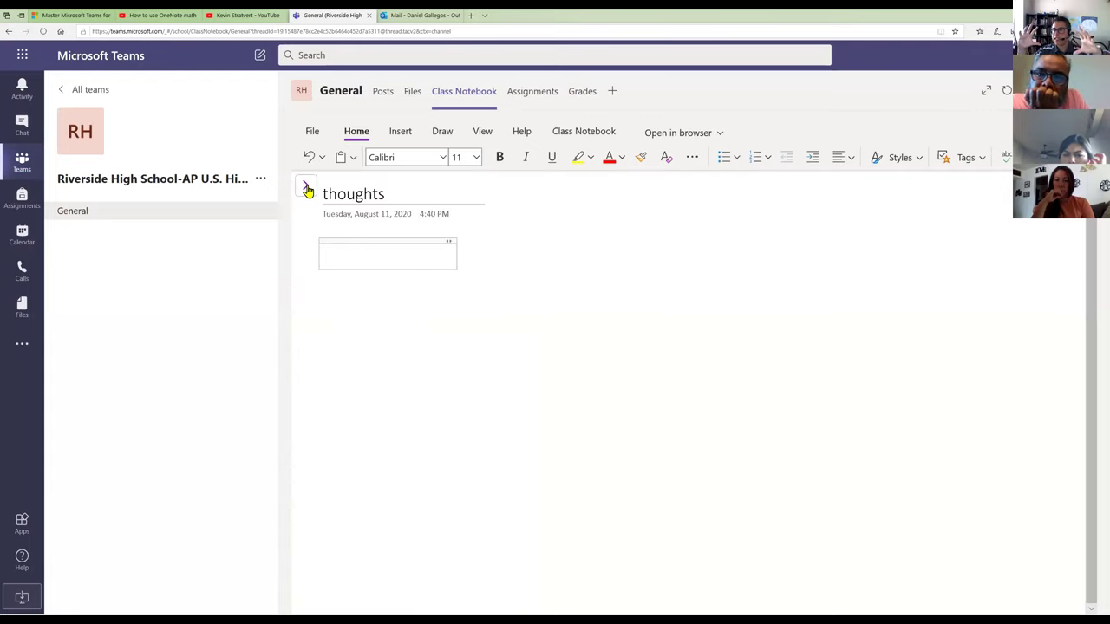
pyautogui.click(307, 189)
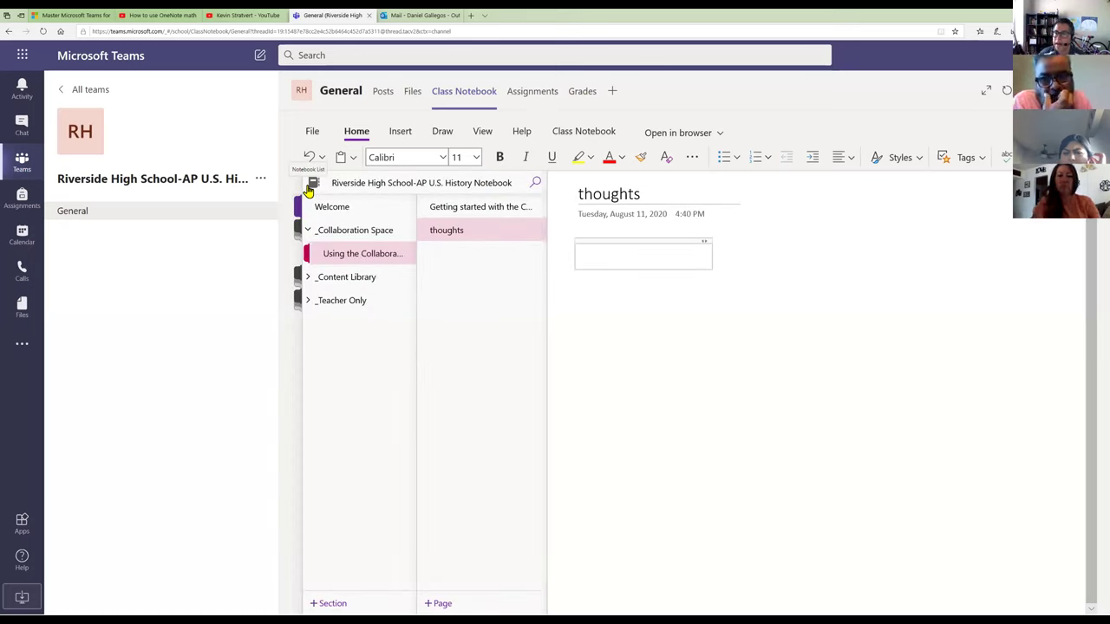
pyautogui.click(356, 277)
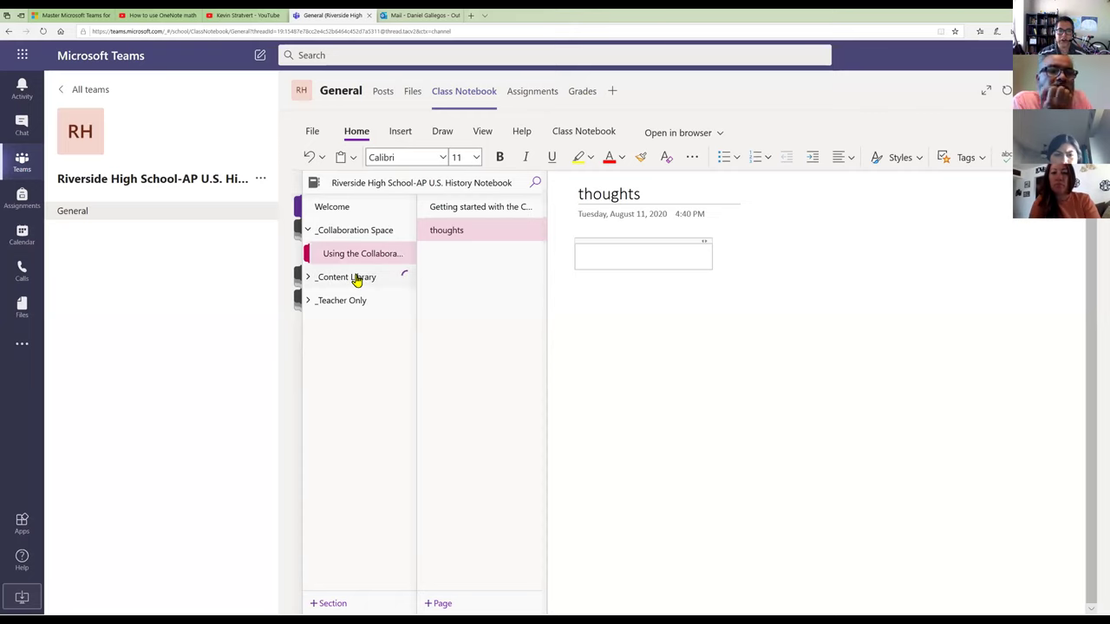
pyautogui.click(352, 303)
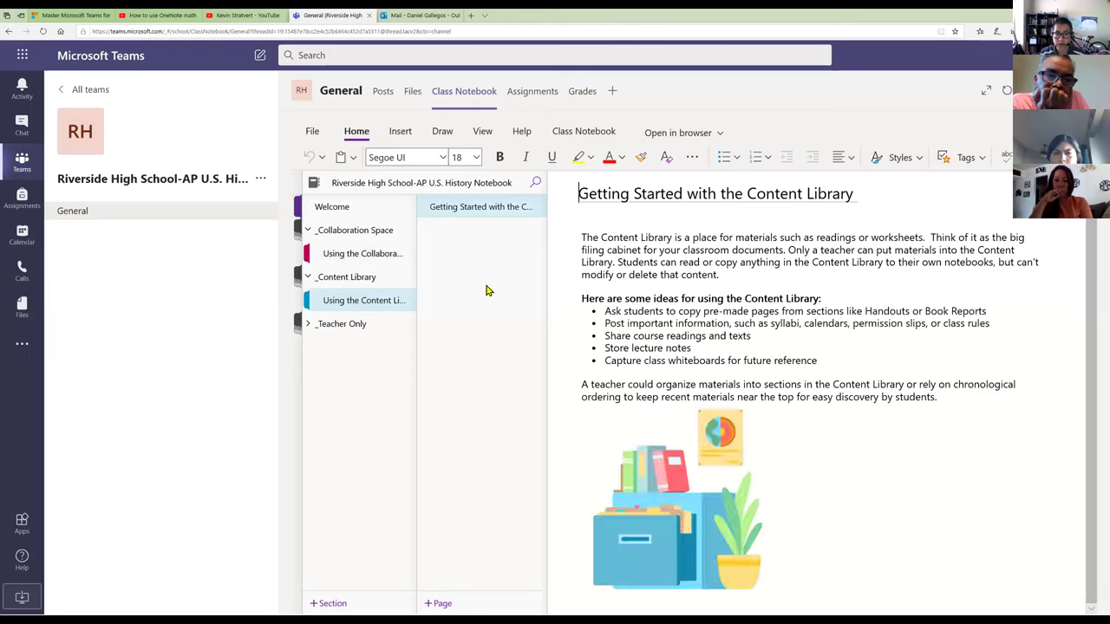
# Step: Add an untitled page to the Content Library's existing section, and permanently delete that page
pyautogui.hotkey('ctrl', 'n')
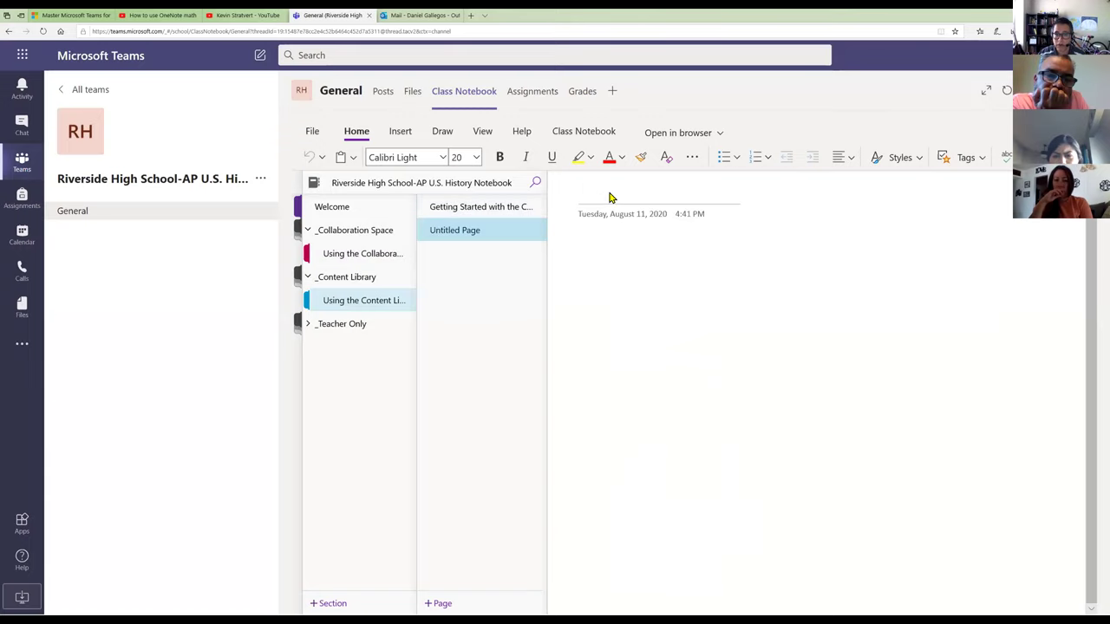
pyautogui.click(608, 198)
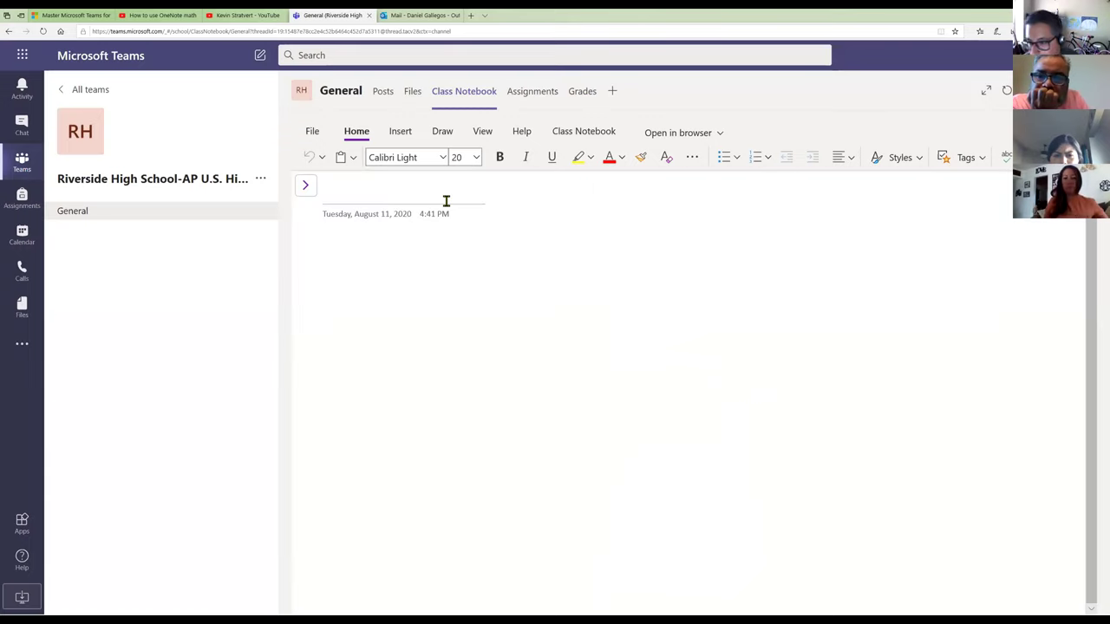
pyautogui.click(446, 201)
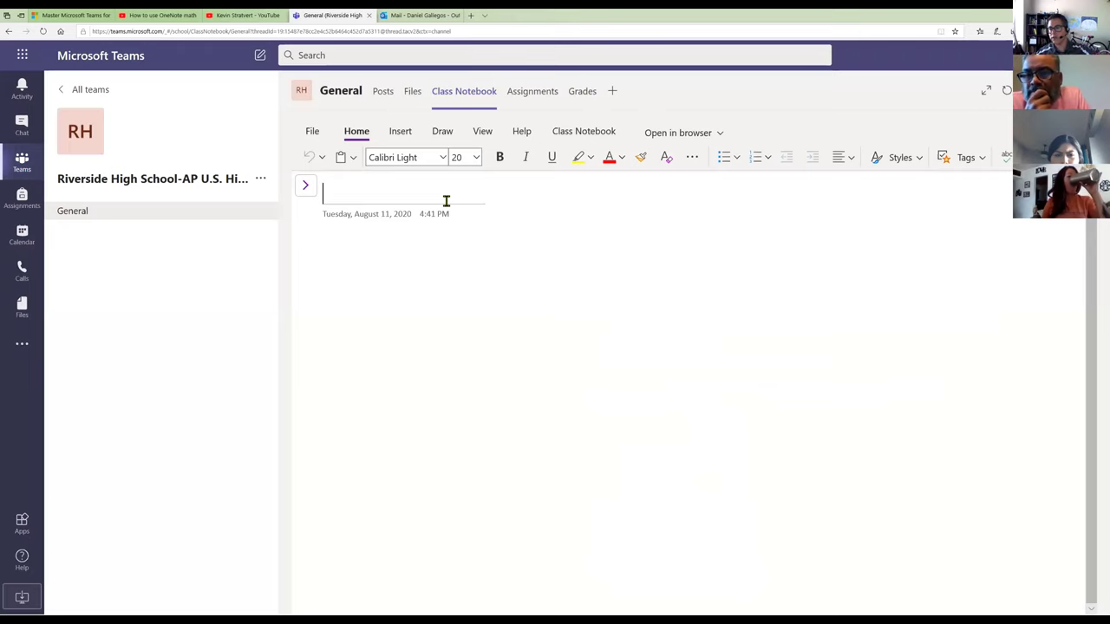
pyautogui.click(306, 188)
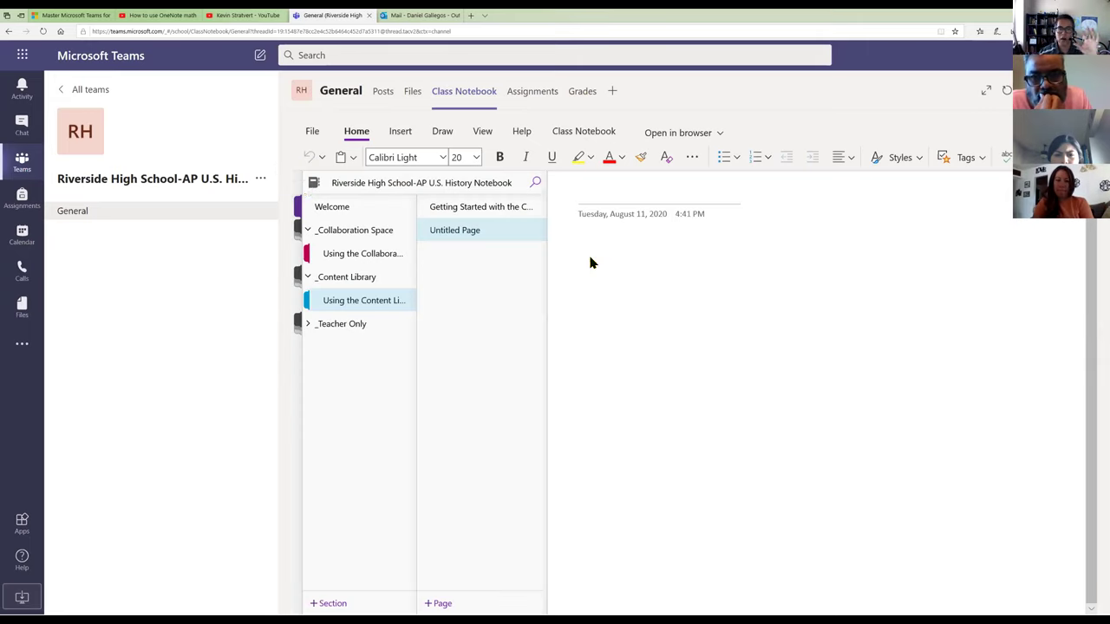
pyautogui.rightClick(507, 229)
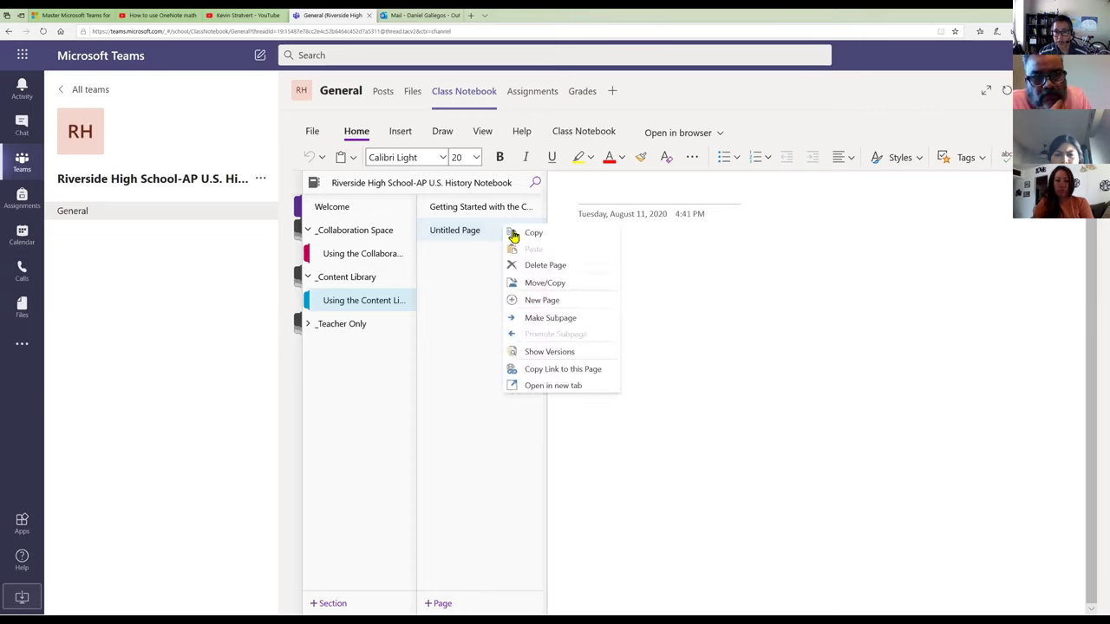
pyautogui.click(546, 264)
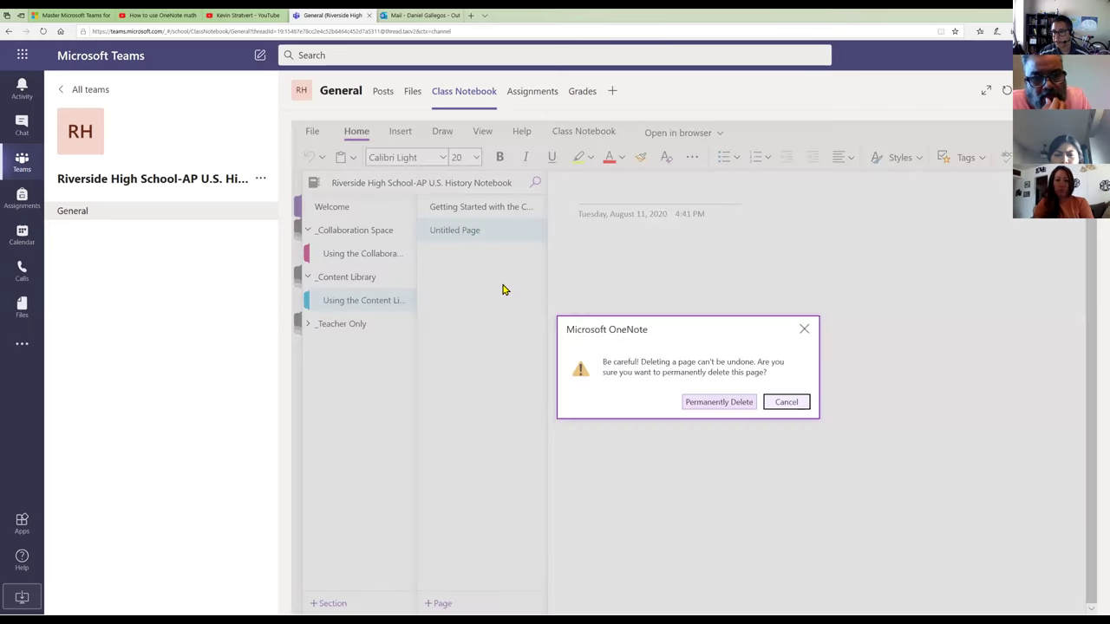
pyautogui.press('Return')
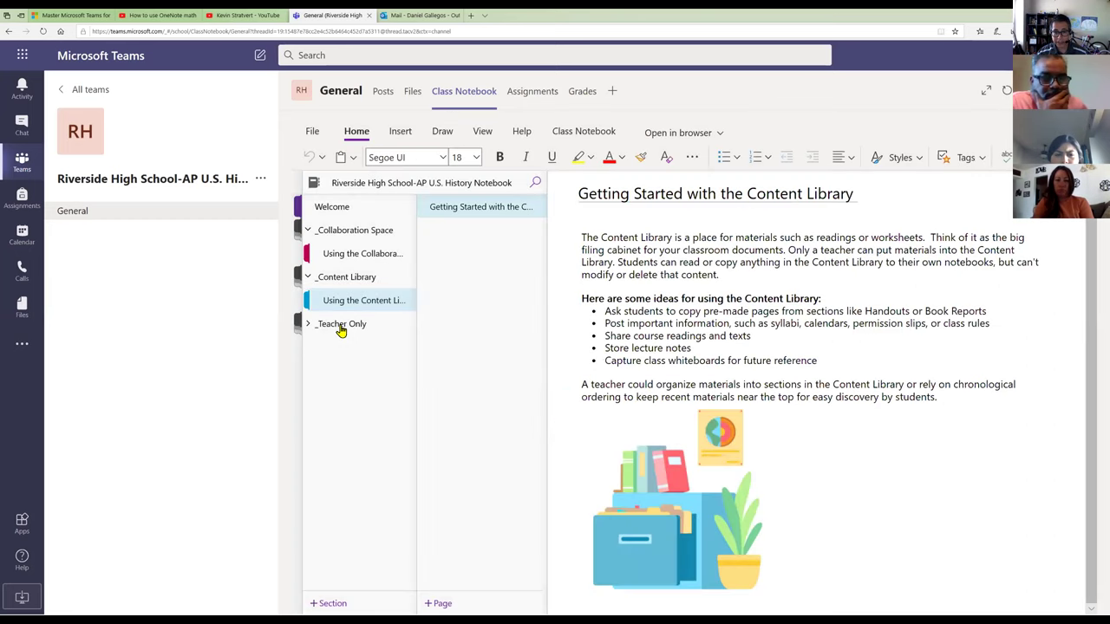
# Step: View the getting started page of the Teacher Only section group and bring back the notebook navigation
pyautogui.click(340, 327)
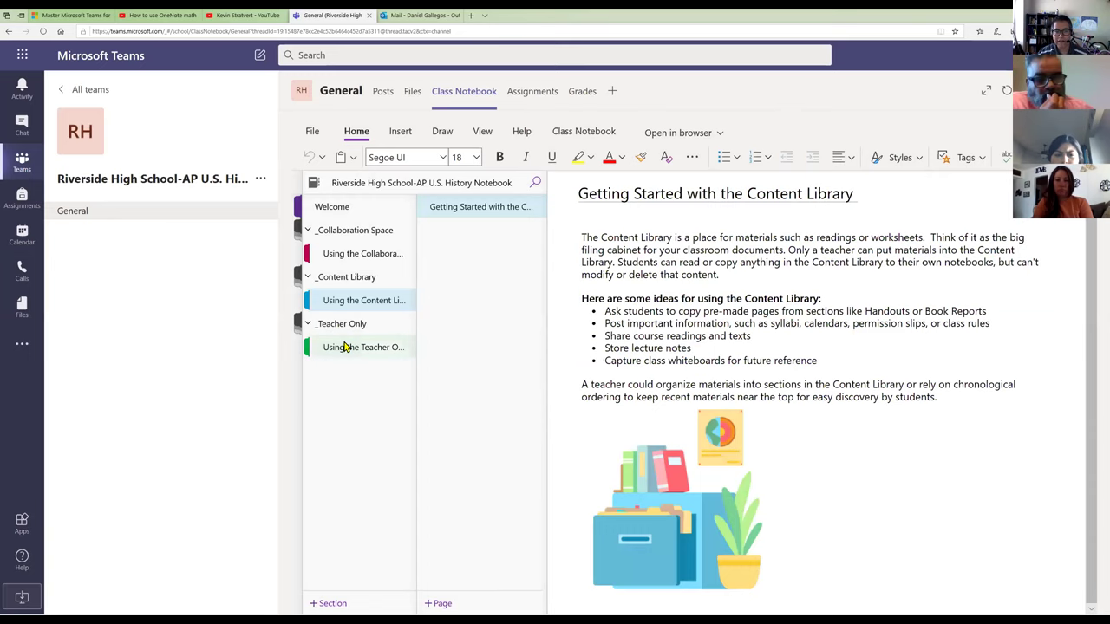
pyautogui.click(344, 347)
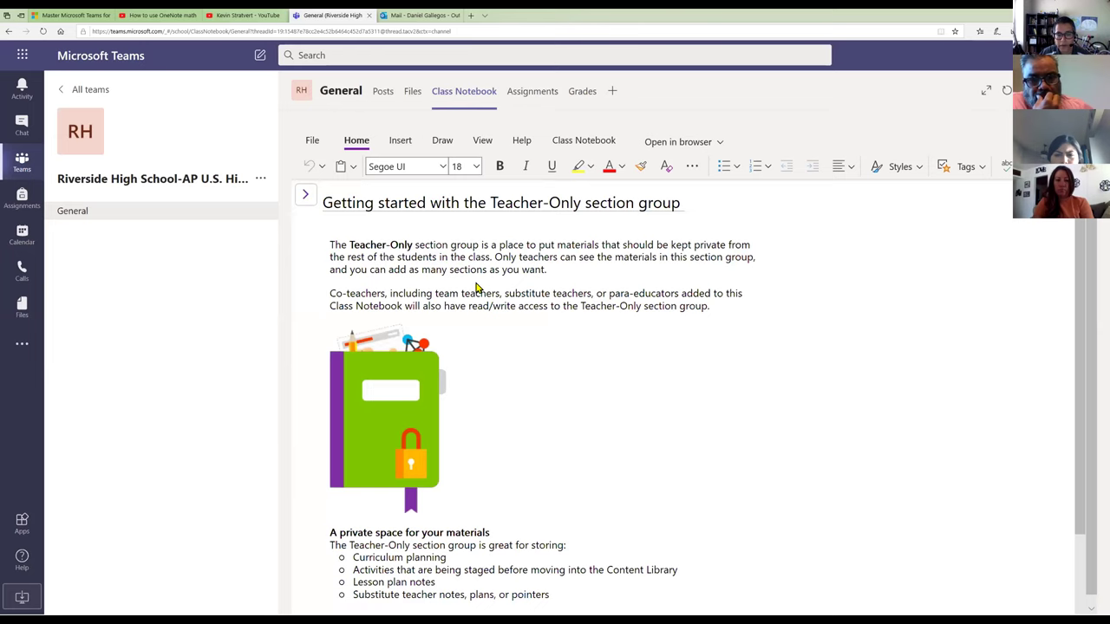
pyautogui.click(306, 195)
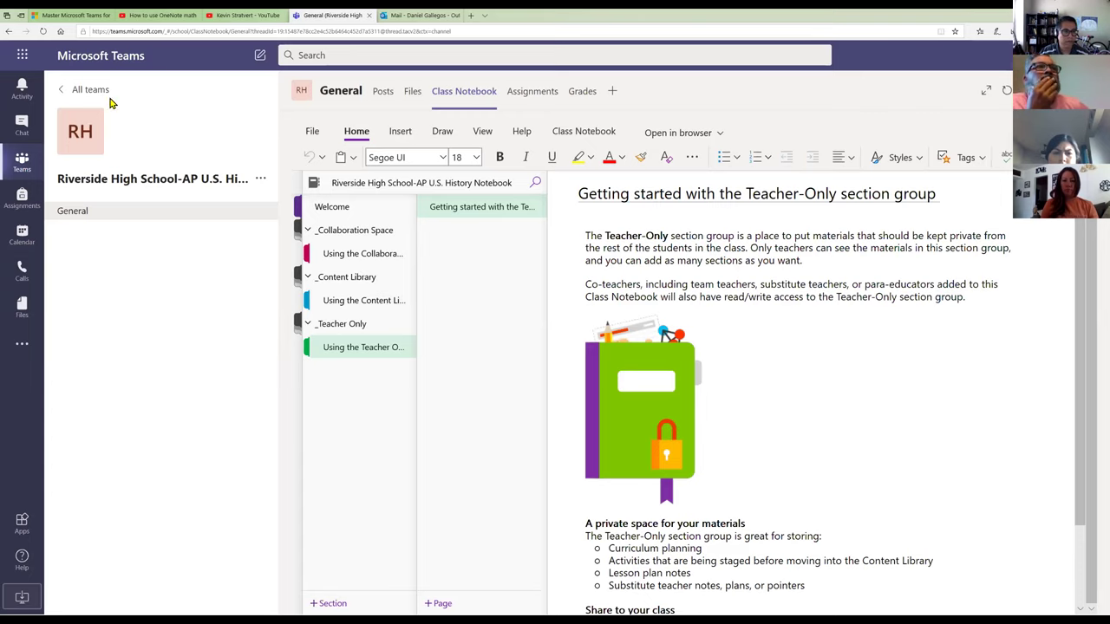
# Step: Switch to the Riverside High School-AP Human Geo 2020-2021 team and open its Class Notebook with the section list shown
pyautogui.click(203, 100)
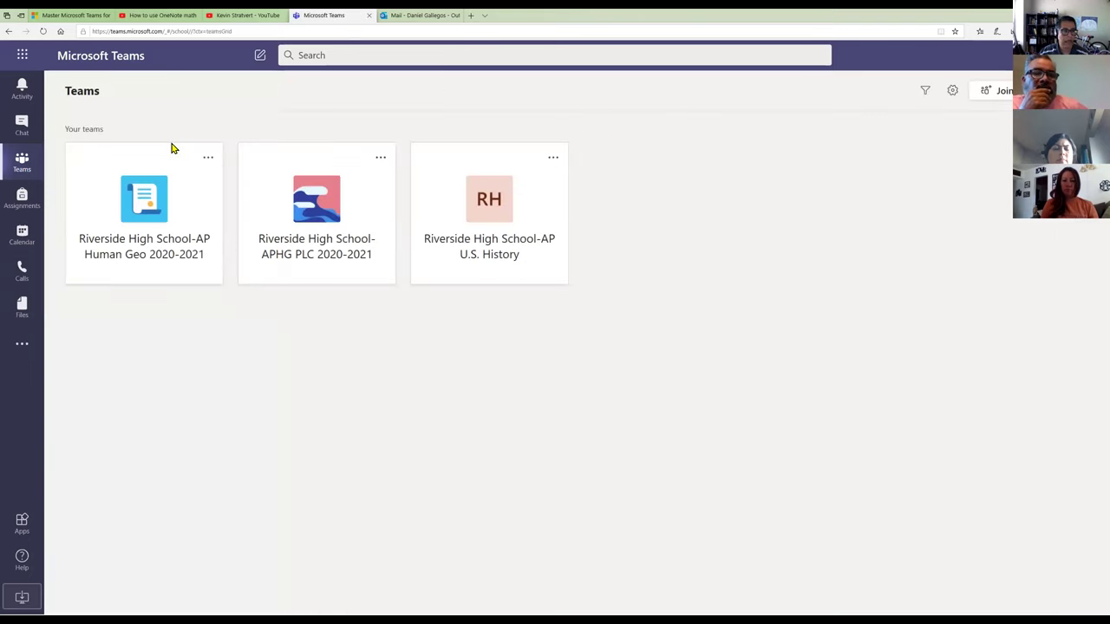
pyautogui.click(173, 212)
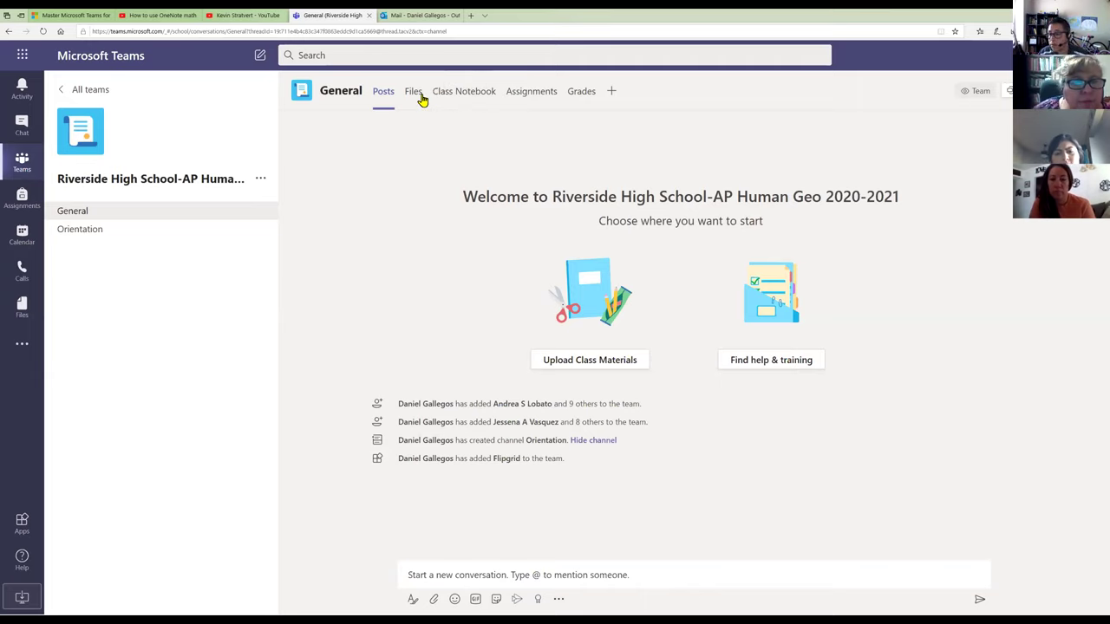
pyautogui.click(471, 95)
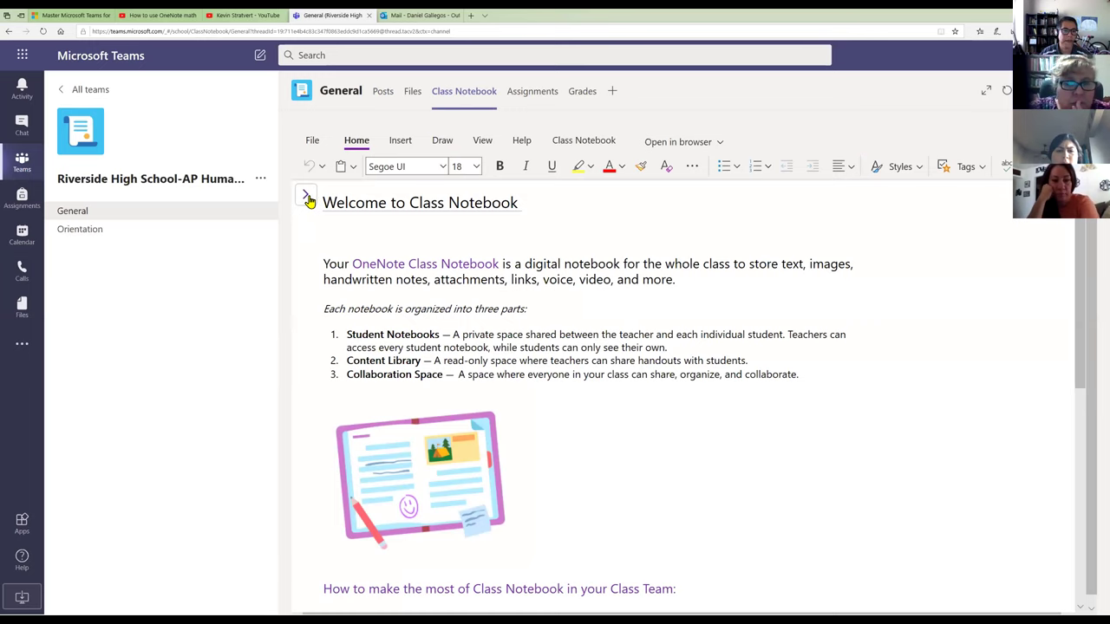
pyautogui.click(309, 199)
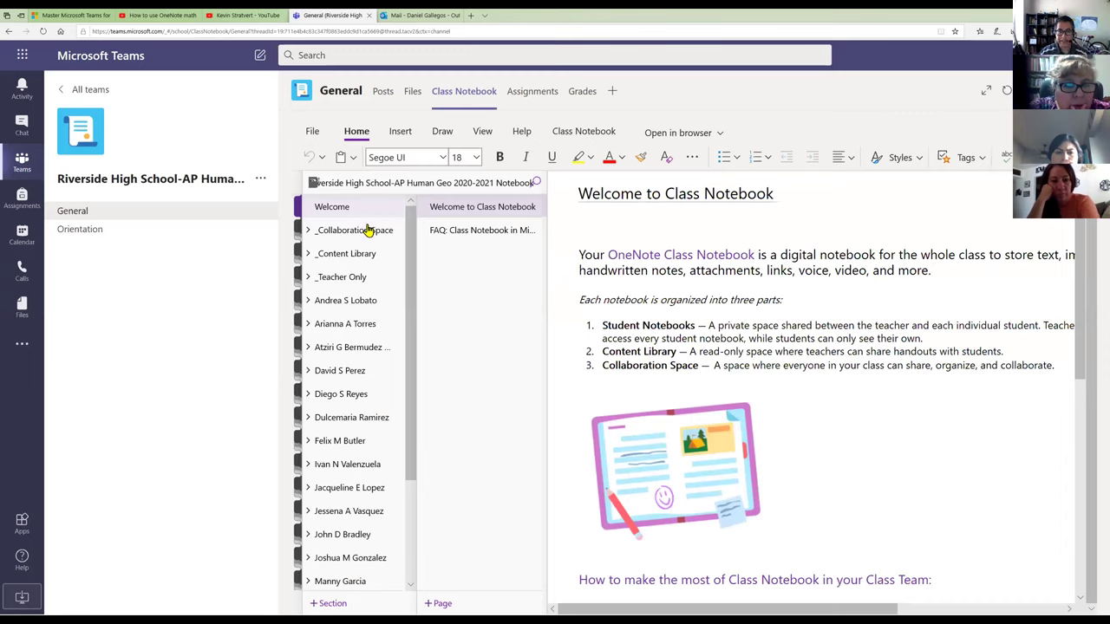
# Step: Expand the first student's notebook to view its sections, and open that student's Handouts section
pyautogui.click(355, 305)
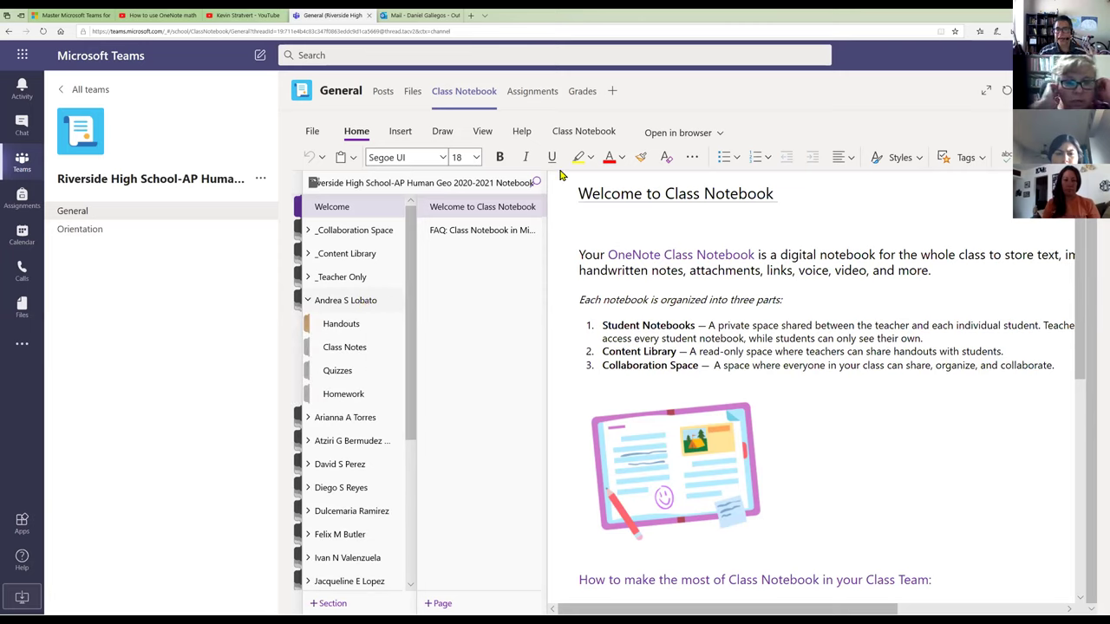
pyautogui.click(360, 322)
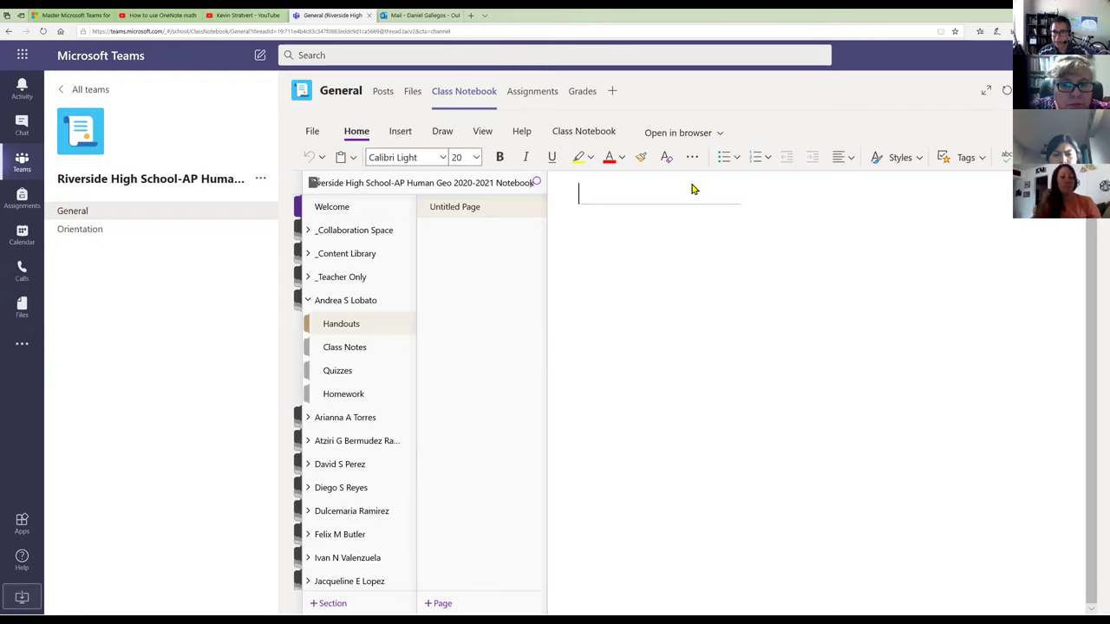
pyautogui.click(422, 187)
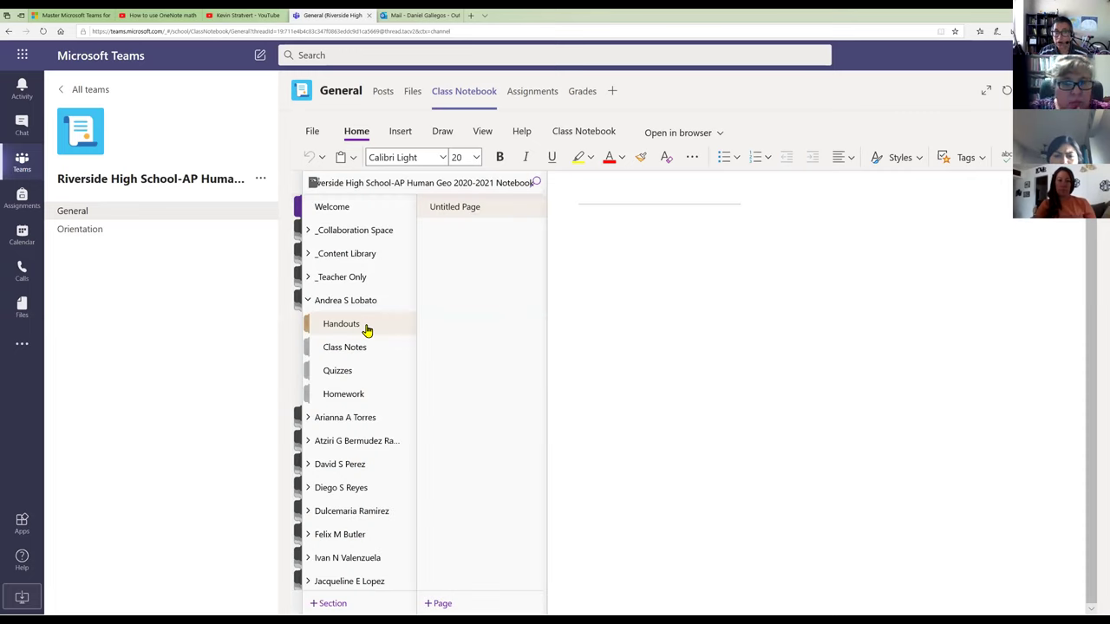
# Step: Add a new page to the Content Library's existing section, and try to drop a Word document into the notebook
pyautogui.click(363, 258)
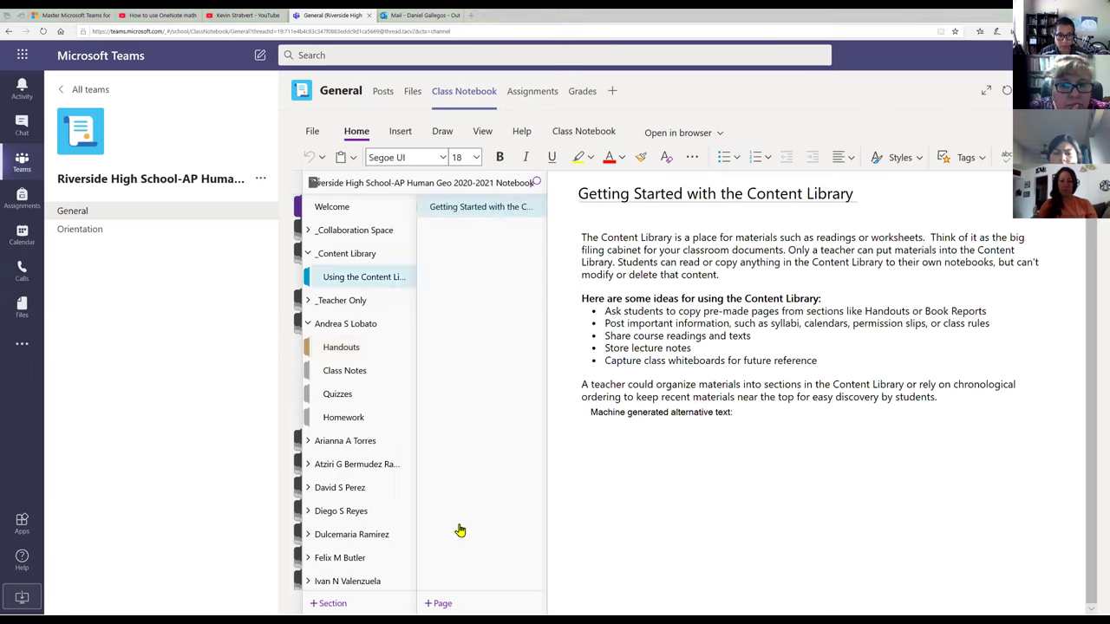
pyautogui.click(438, 603)
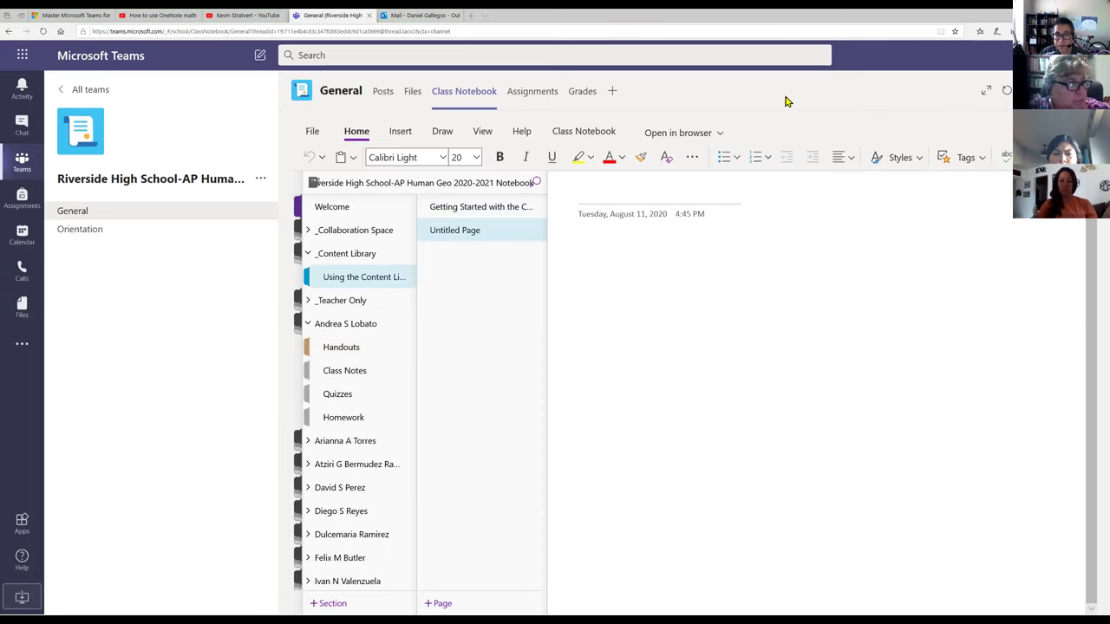
pyautogui.moveTo(786, 101); pyautogui.dragTo(583, 345)
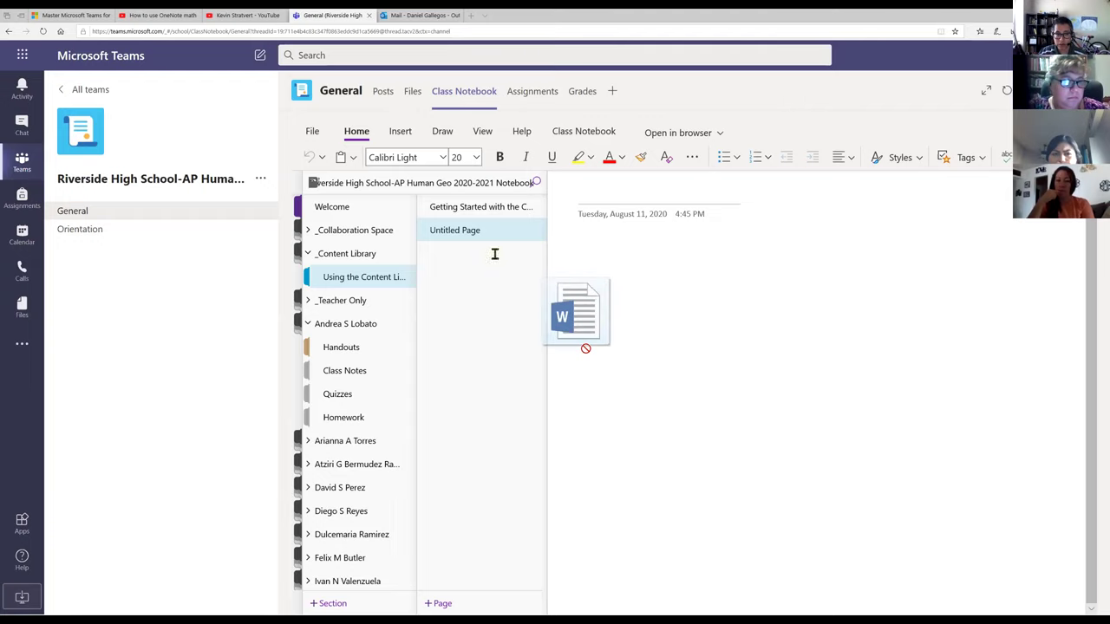
pyautogui.click(572, 235)
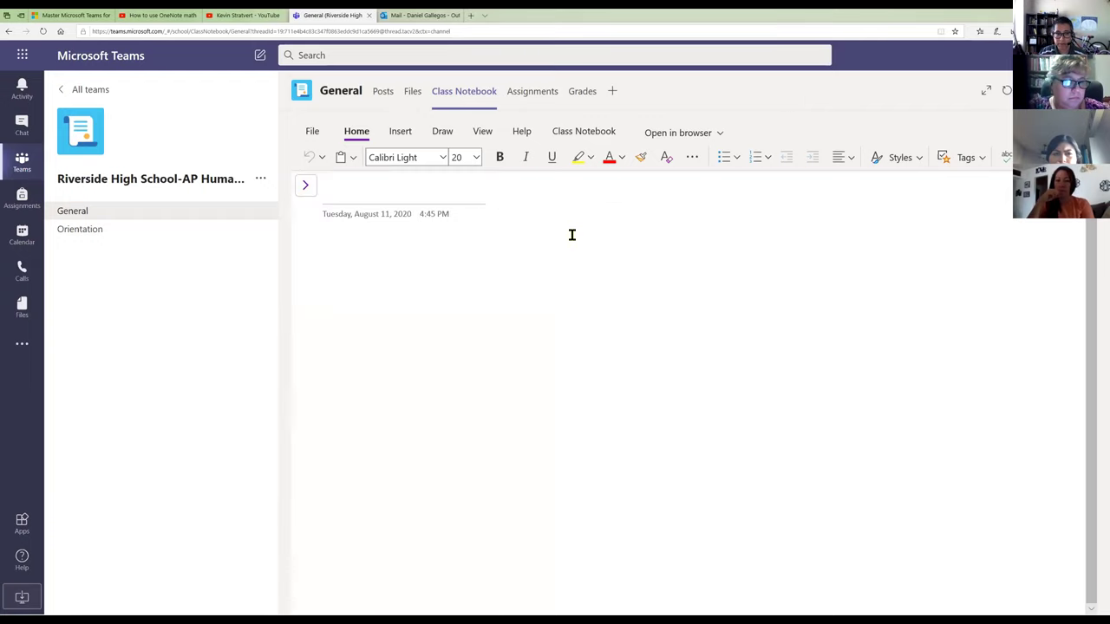
# Step: Insert the "abigail adams" PDF as a file printout on the new Content Library page
pyautogui.click(400, 133)
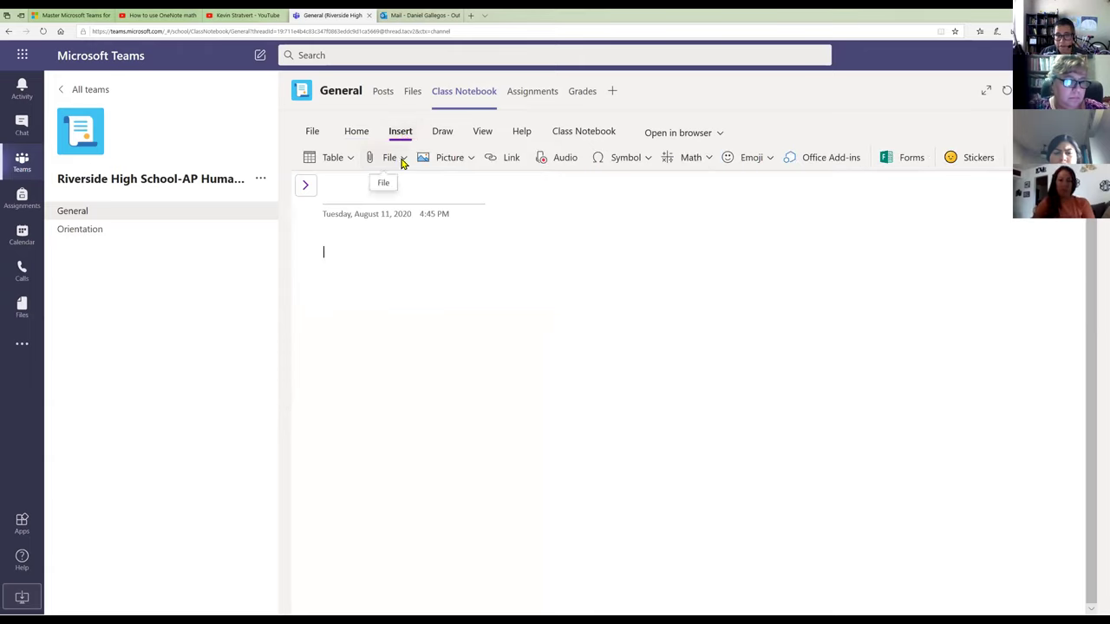
pyautogui.click(389, 157)
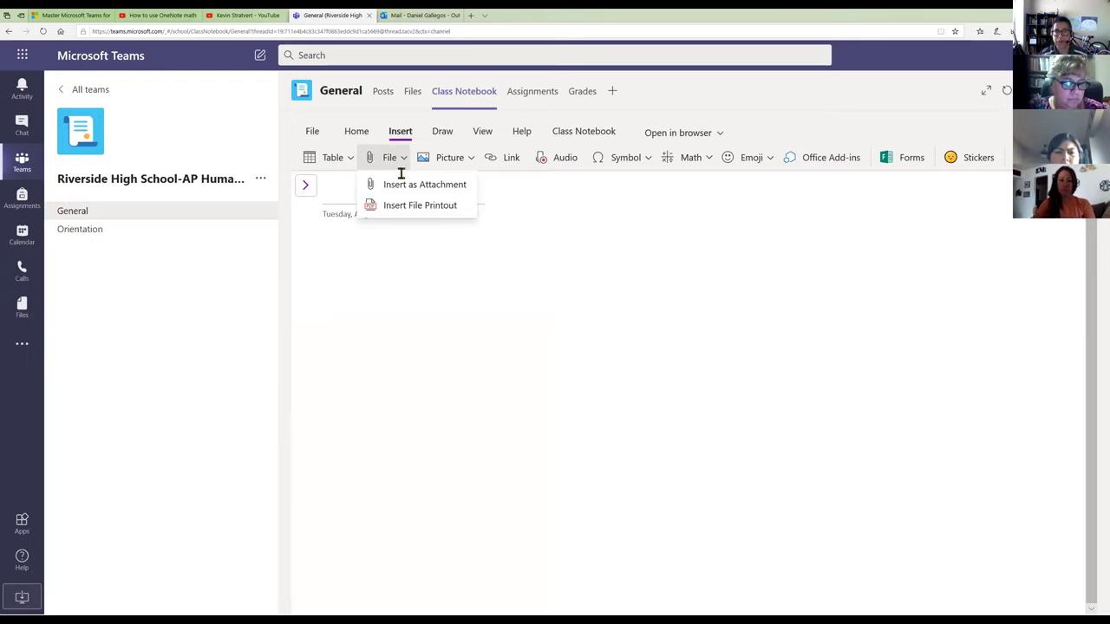
pyautogui.click(401, 173)
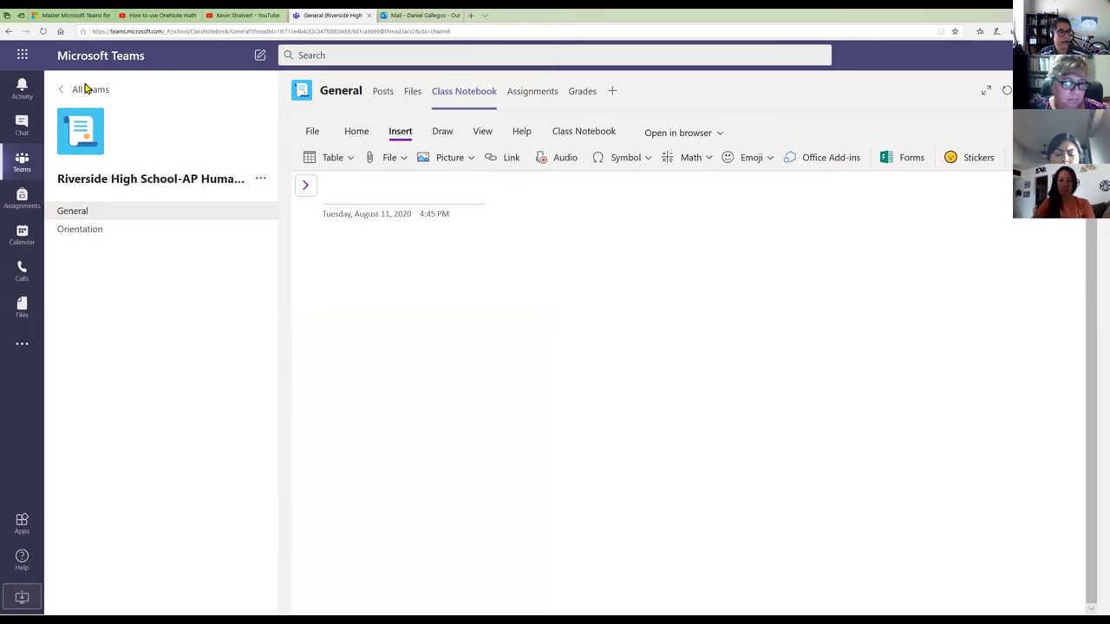
pyautogui.click(50, 126)
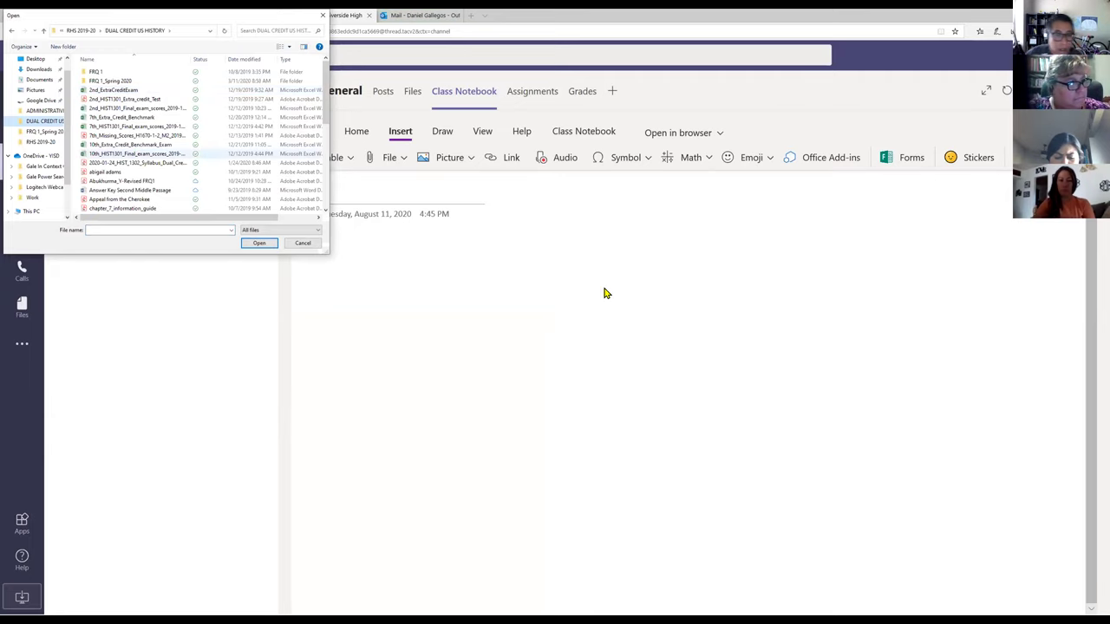
pyautogui.press('Escape')
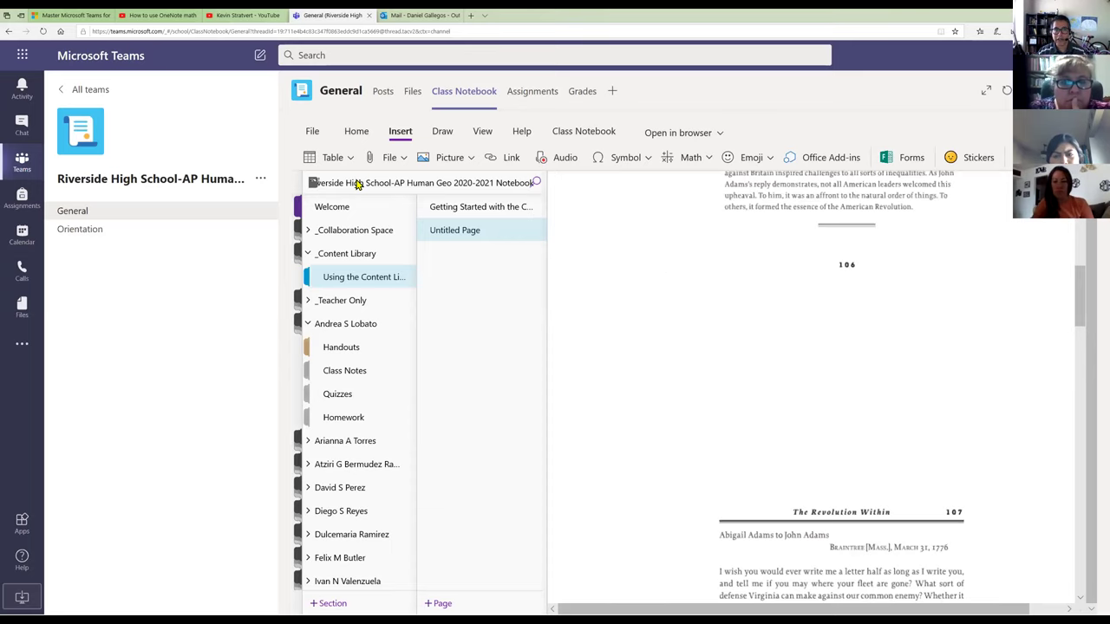
# Step: Distribute the untitled printout page individually to the first listed student, into the Handouts section
pyautogui.click(449, 232)
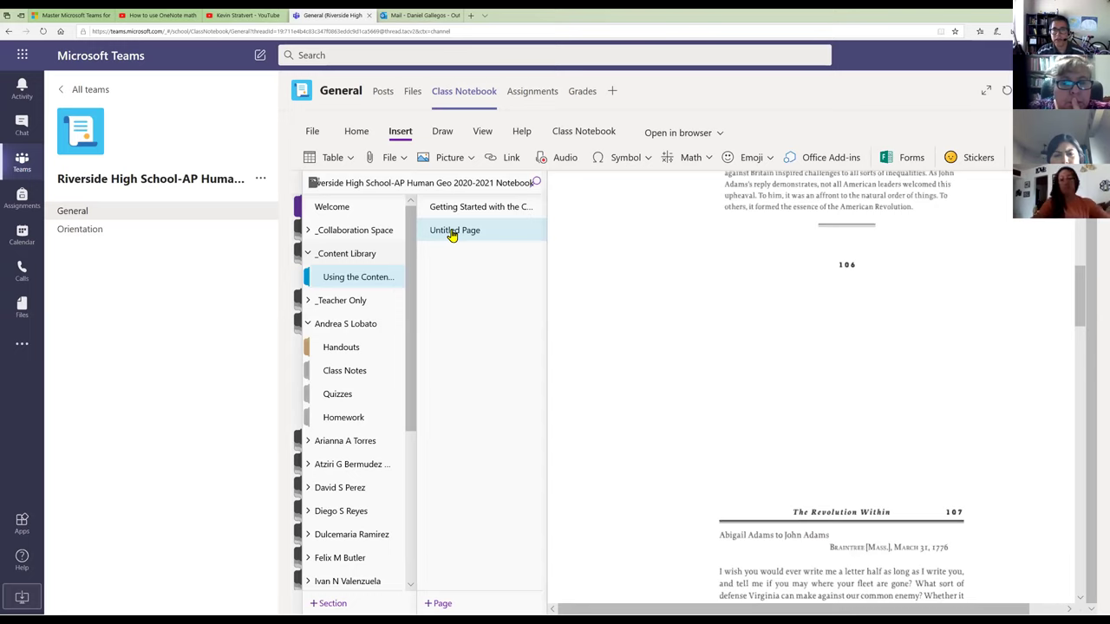
pyautogui.click(581, 132)
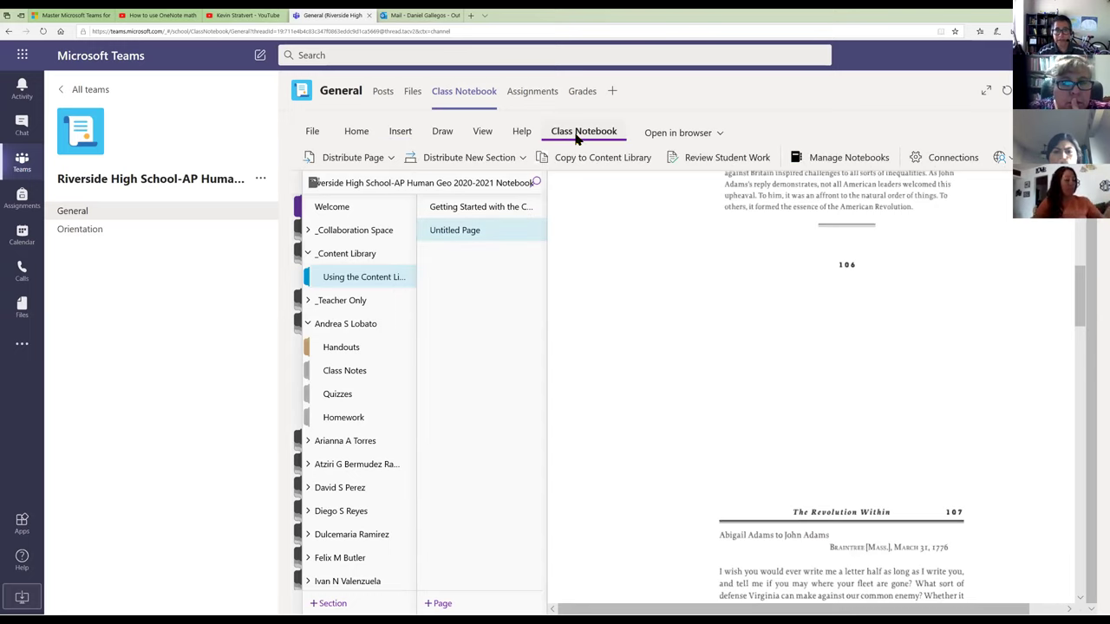
pyautogui.click(389, 159)
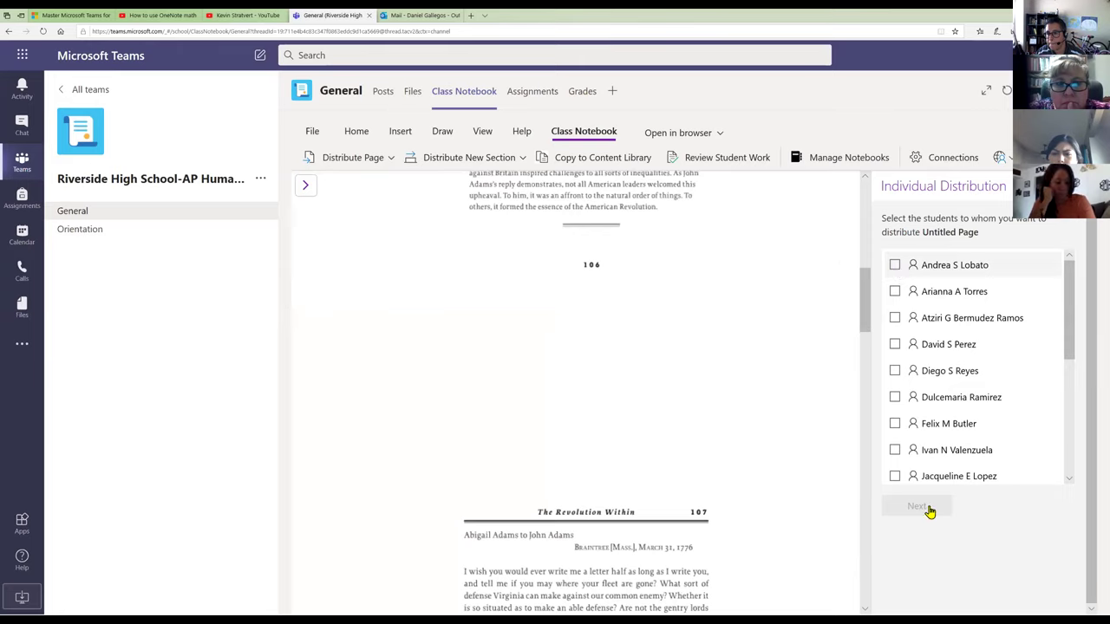
pyautogui.click(935, 267)
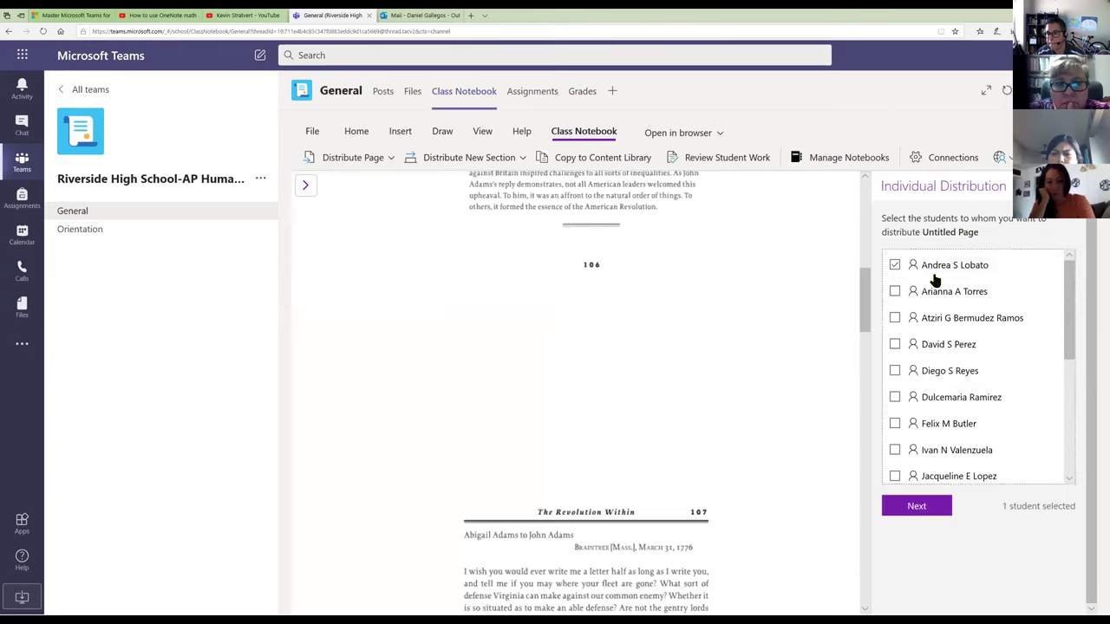
pyautogui.press('Return')
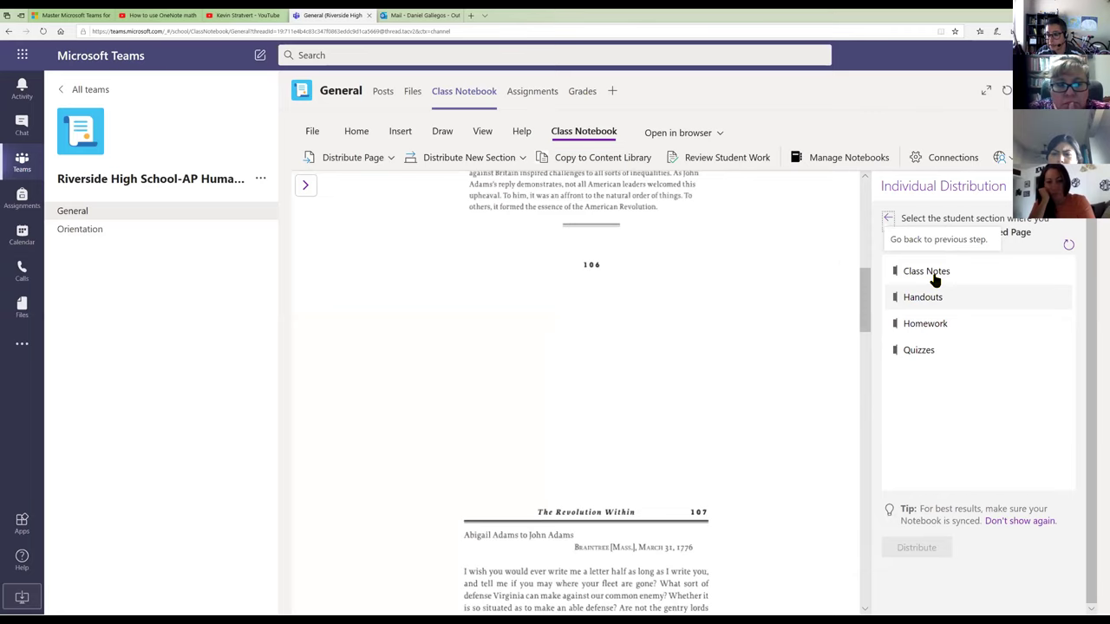
pyautogui.click(942, 300)
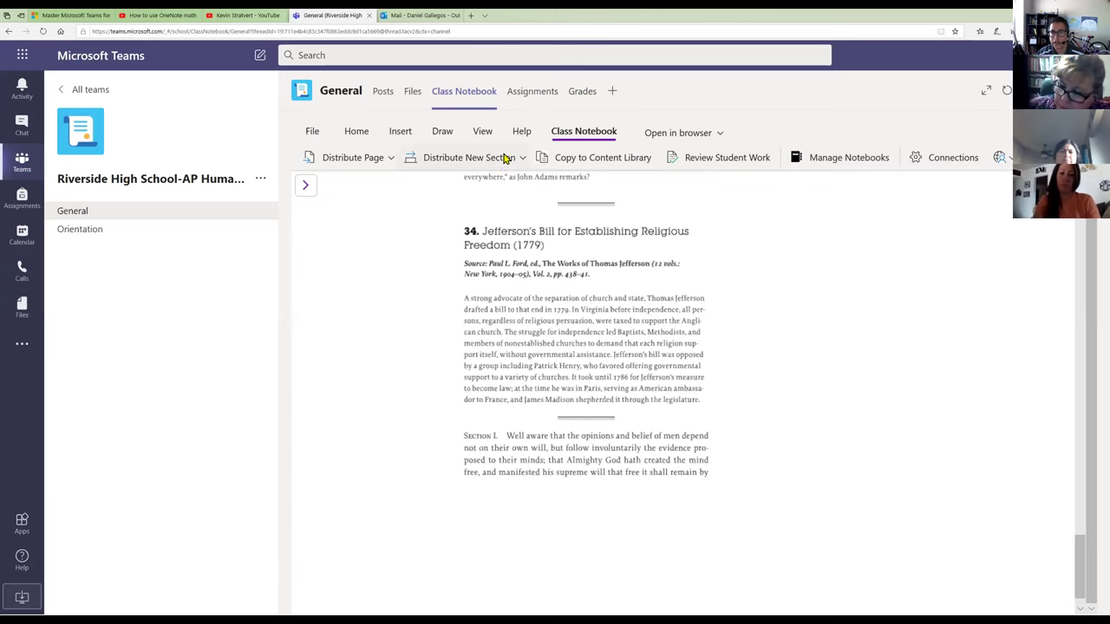
# Step: Look through the class notebook options for distributing a new section, copying to the Content Library, and reviewing student work
pyautogui.click(503, 159)
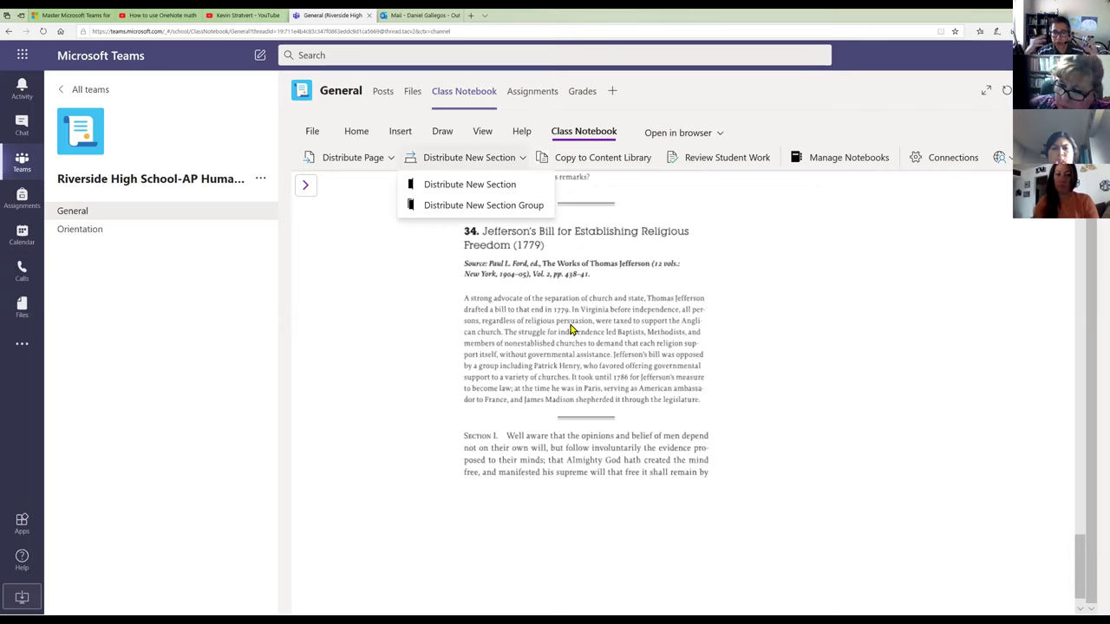
pyautogui.click(600, 159)
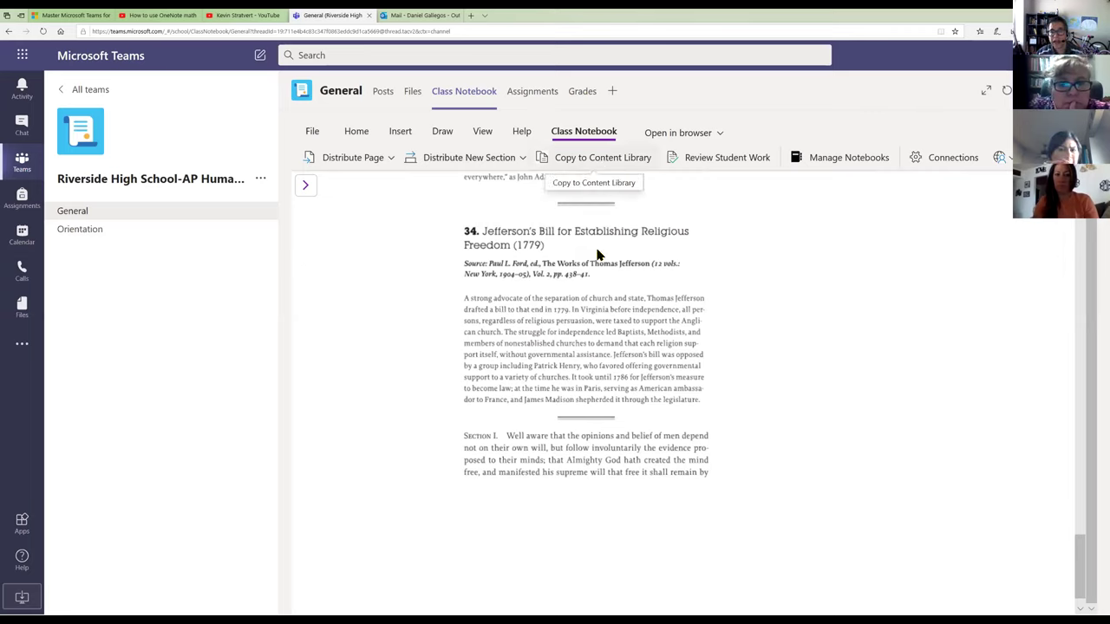
pyautogui.click(751, 163)
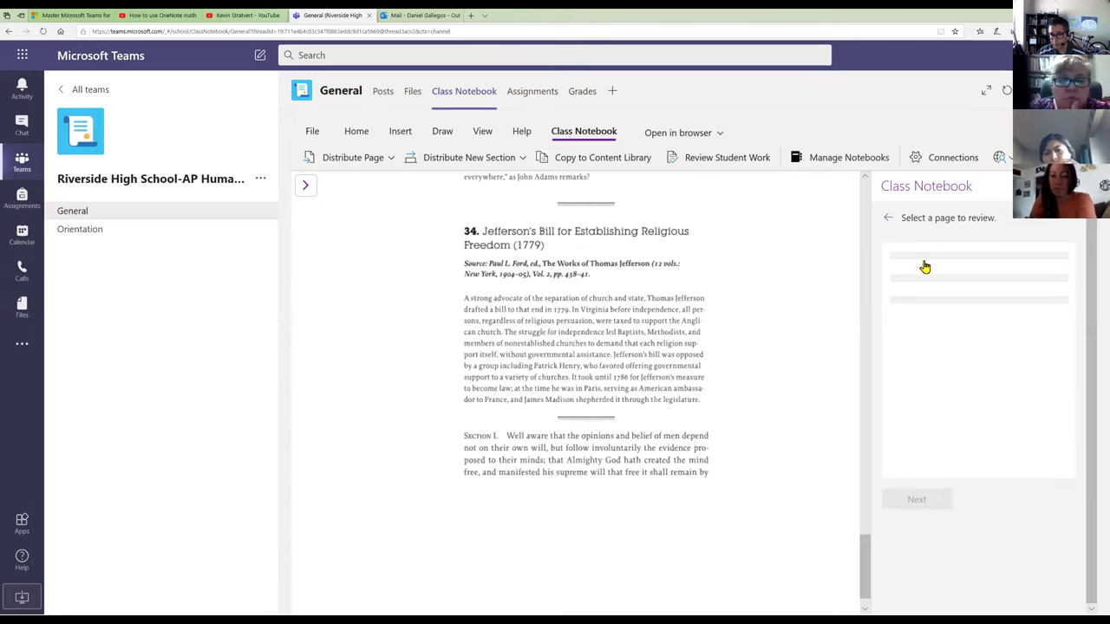
pyautogui.click(924, 267)
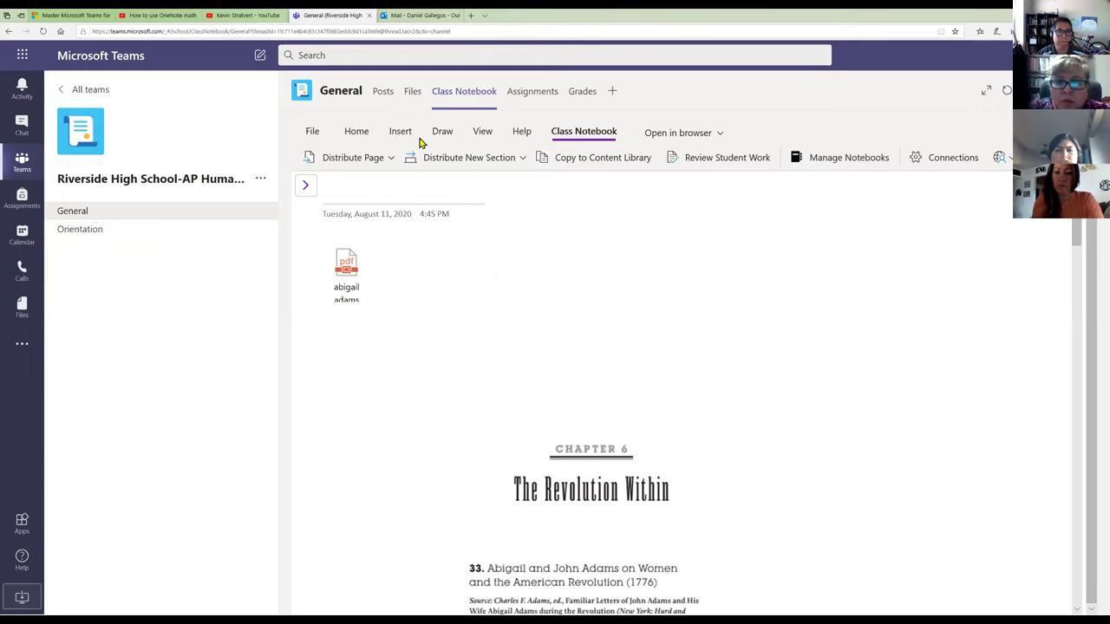
pyautogui.click(313, 131)
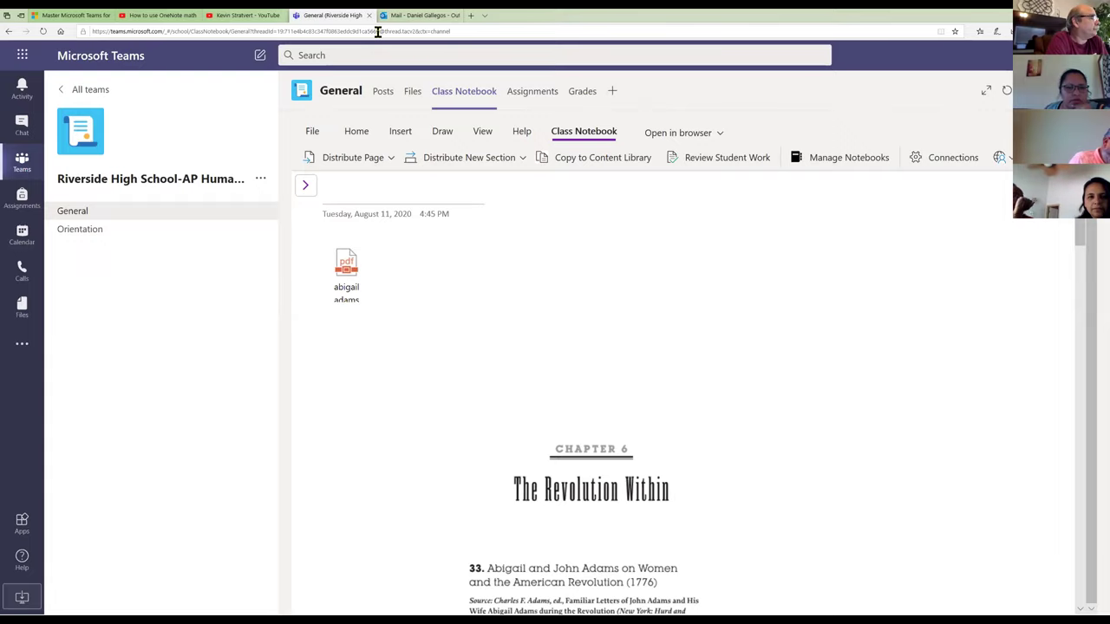
# Step: Open the my.yisd.net portal in a separate browser tab and launch OneNote from its Office 365 apps
pyautogui.hotkey('ctrl', 't')
pyautogui.write('my.yisd')
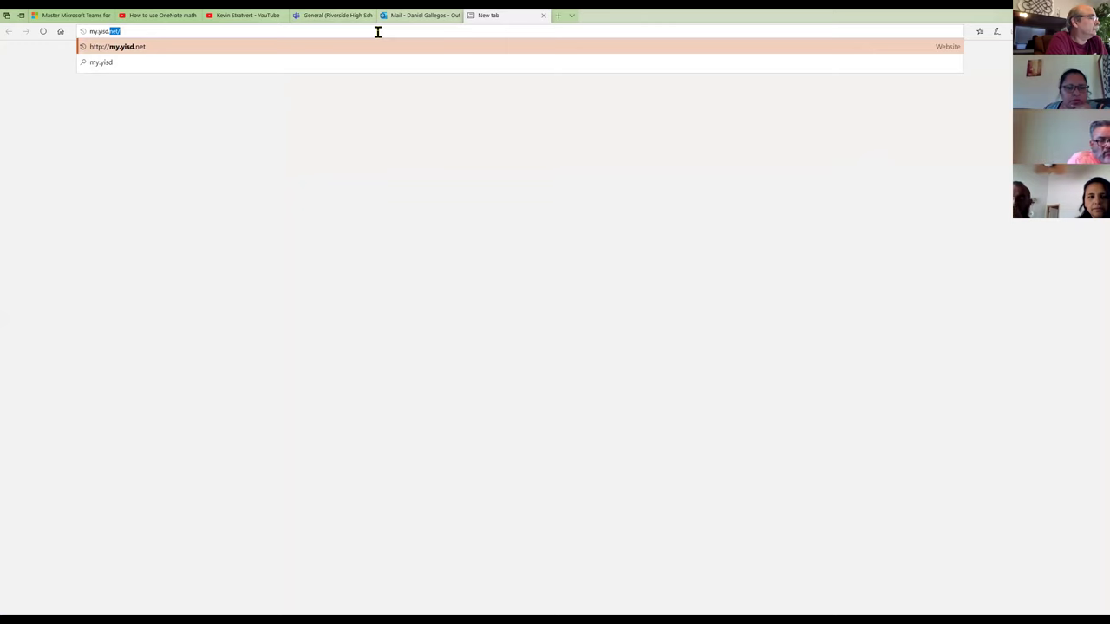
pyautogui.press('Return')
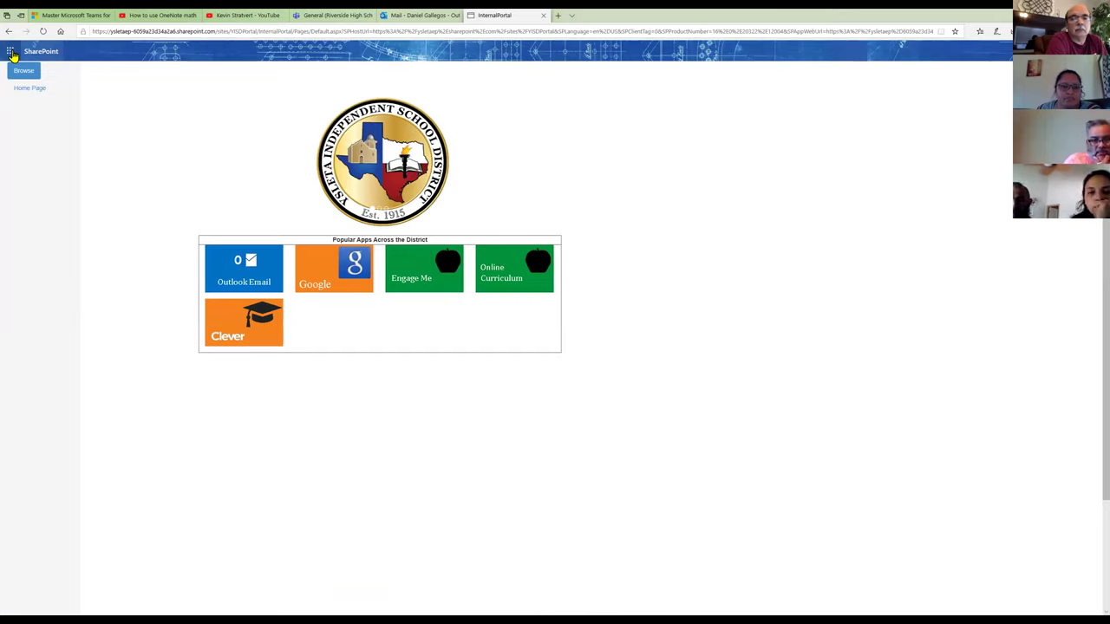
pyautogui.click(11, 52)
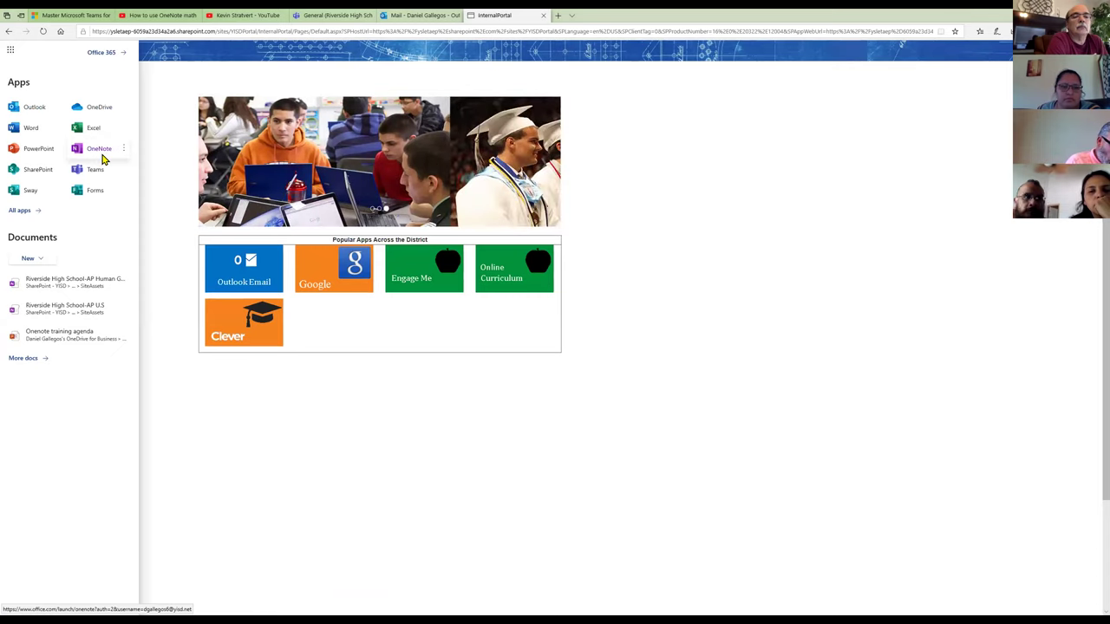
pyautogui.click(101, 158)
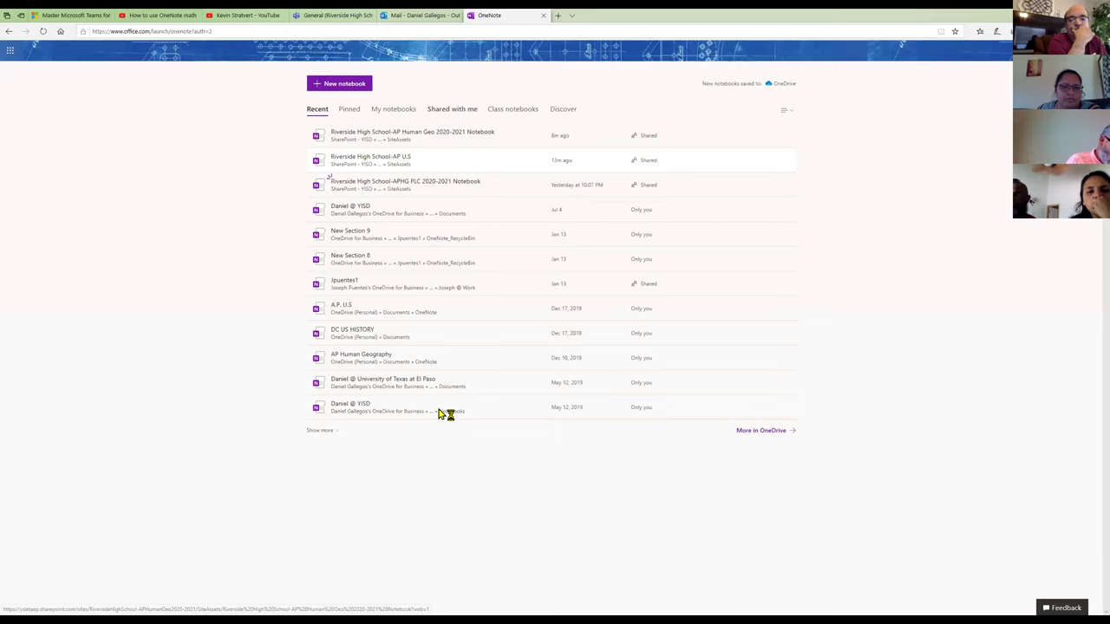
# Step: Open the Riverside High School-AP Human Geo 2020-2021 Notebook in OneNote and view the first student's Handouts section
pyautogui.click(436, 139)
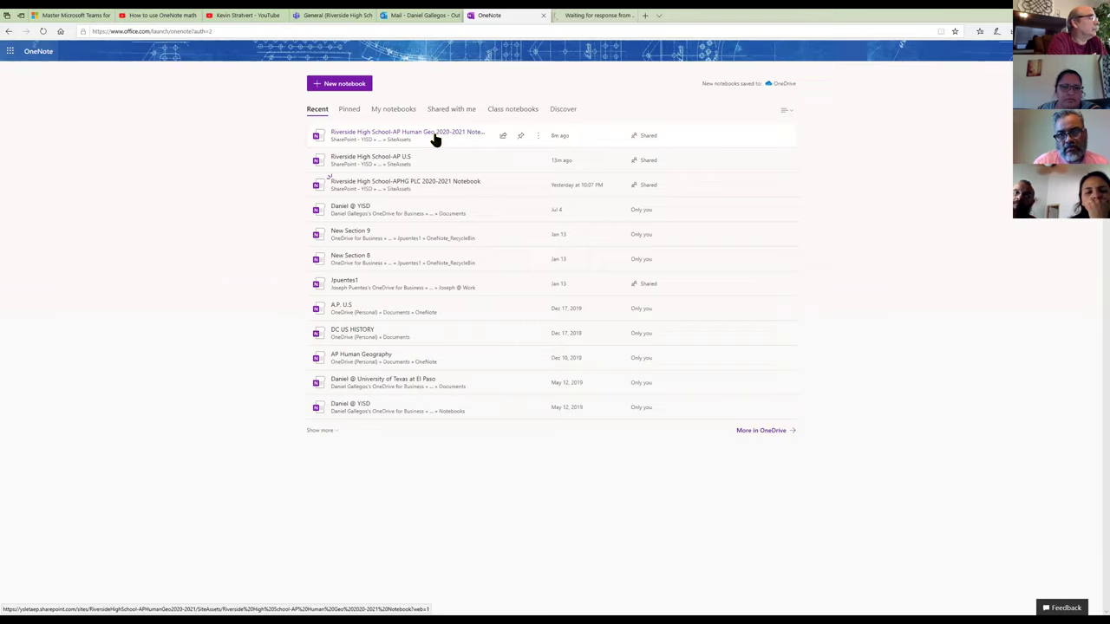
pyautogui.click(565, 21)
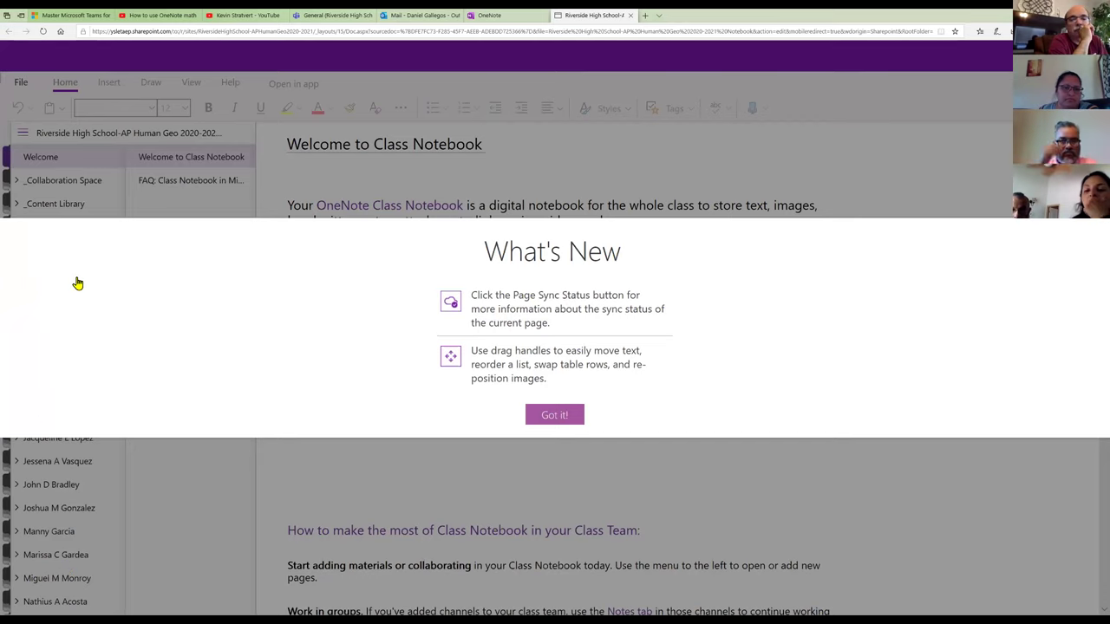
pyautogui.click(80, 217)
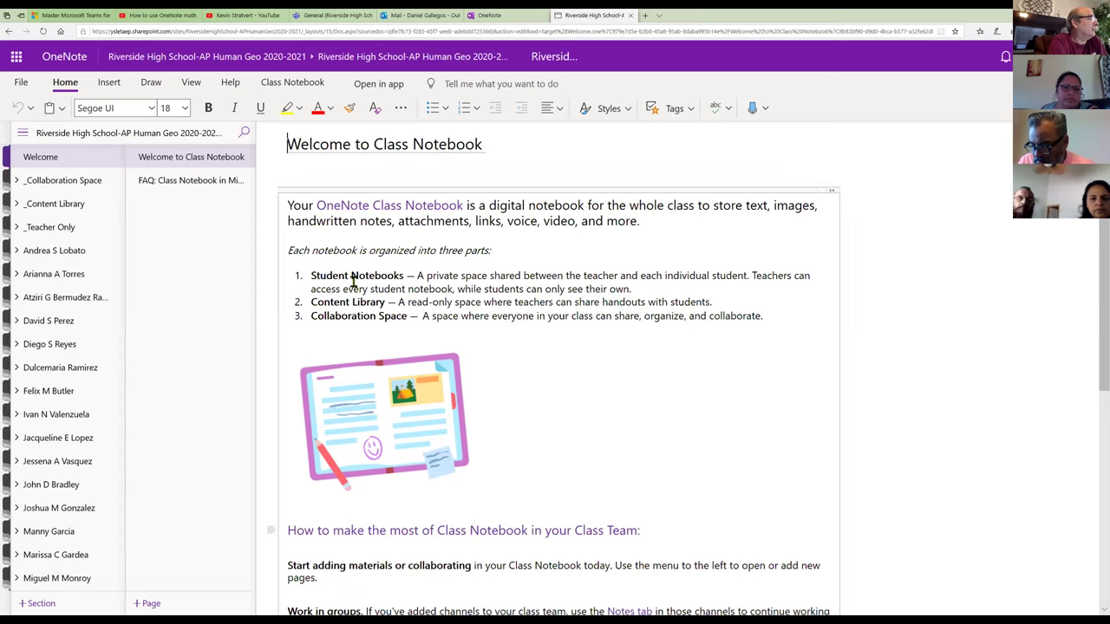
pyautogui.click(33, 251)
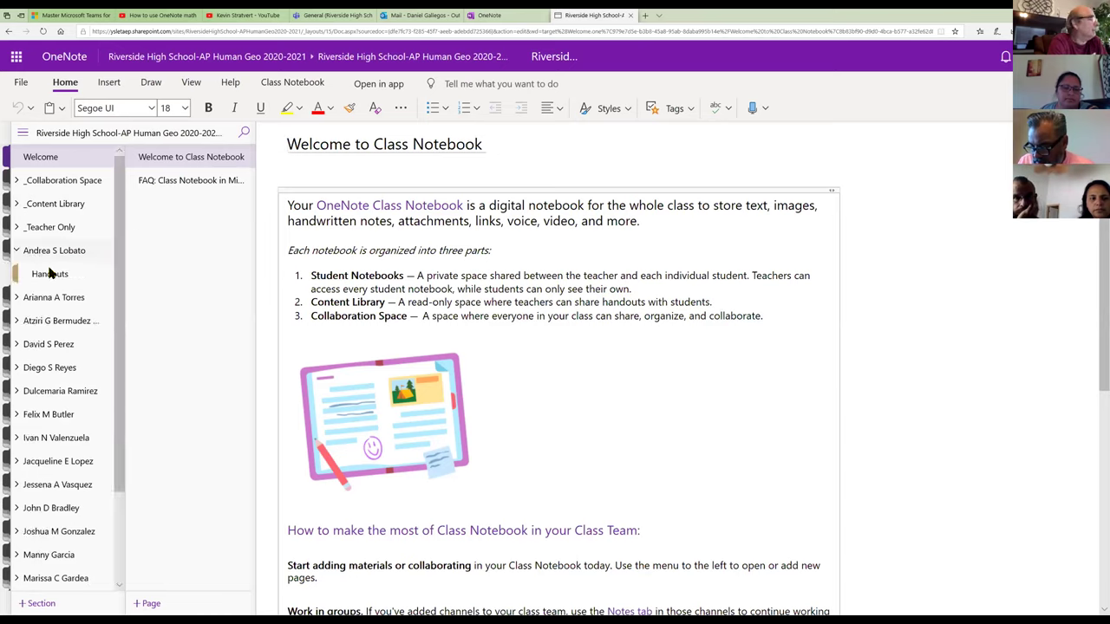
pyautogui.click(50, 273)
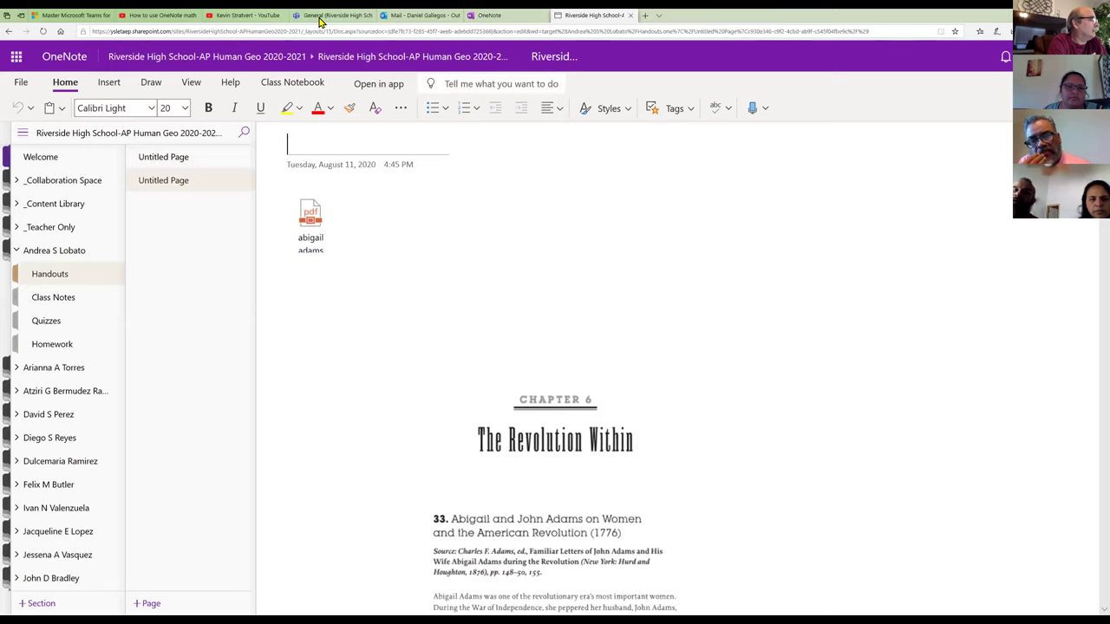
# Step: Return to the OneNote notebook list, view the available Office 365 apps, and switch back to the class notebook in Teams
pyautogui.moveTo(319, 22)
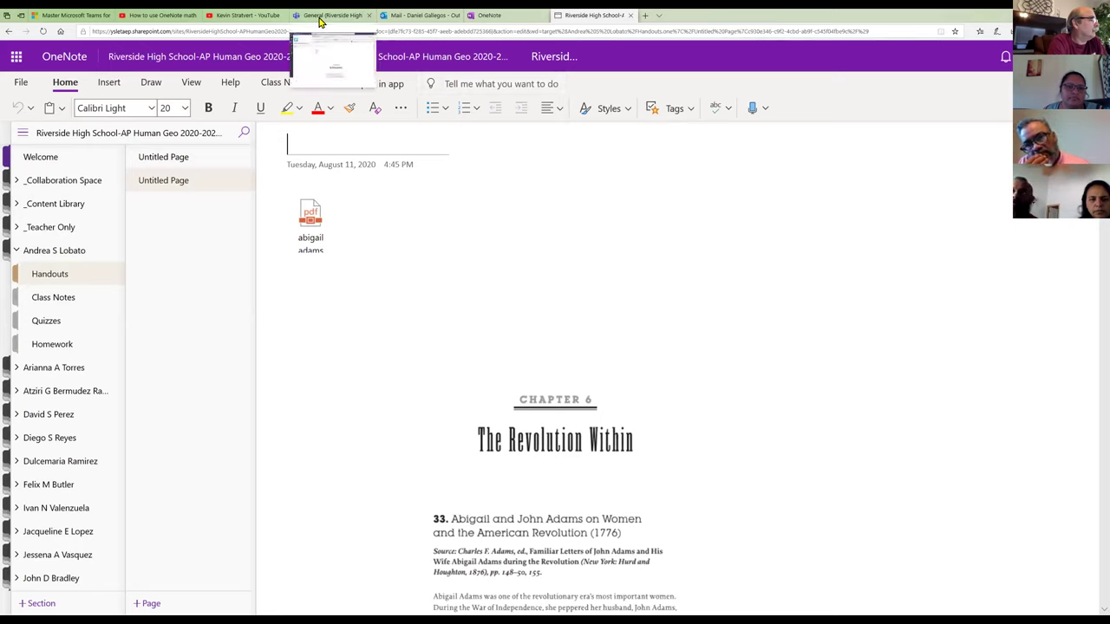
pyautogui.hotkey('ctrl', 'shift', 'Tab')
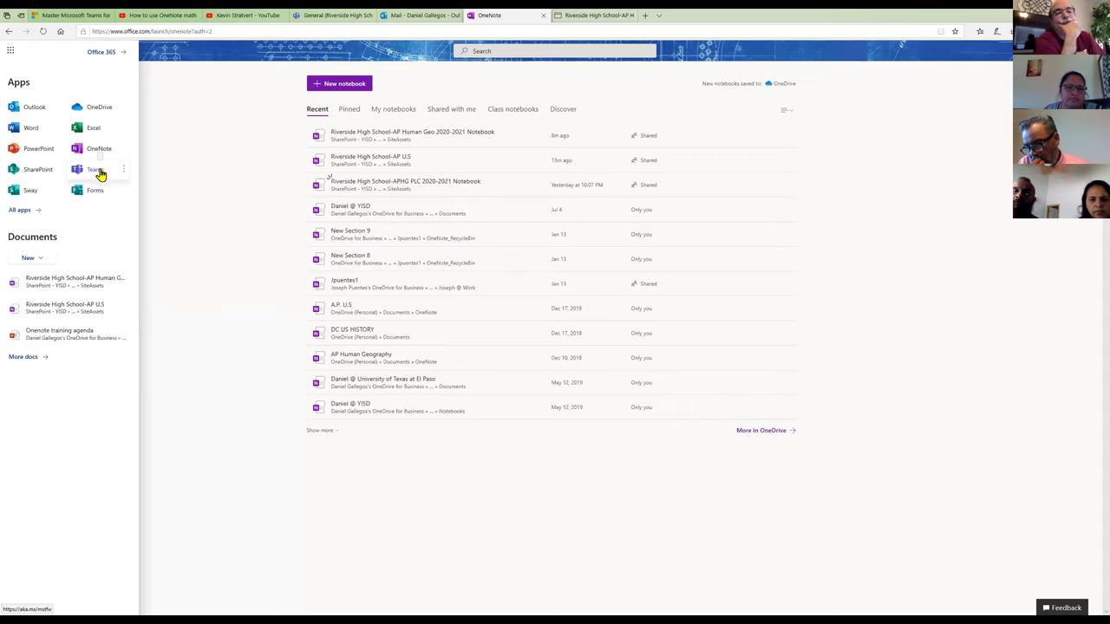
pyautogui.click(224, 158)
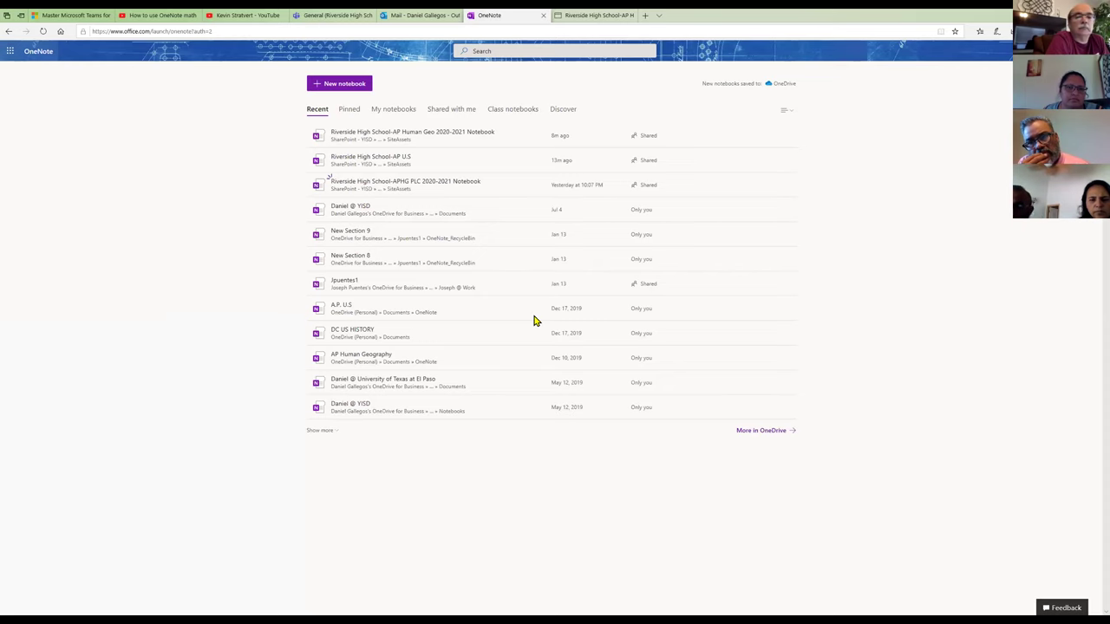
pyautogui.hotkey('ctrl', '4')
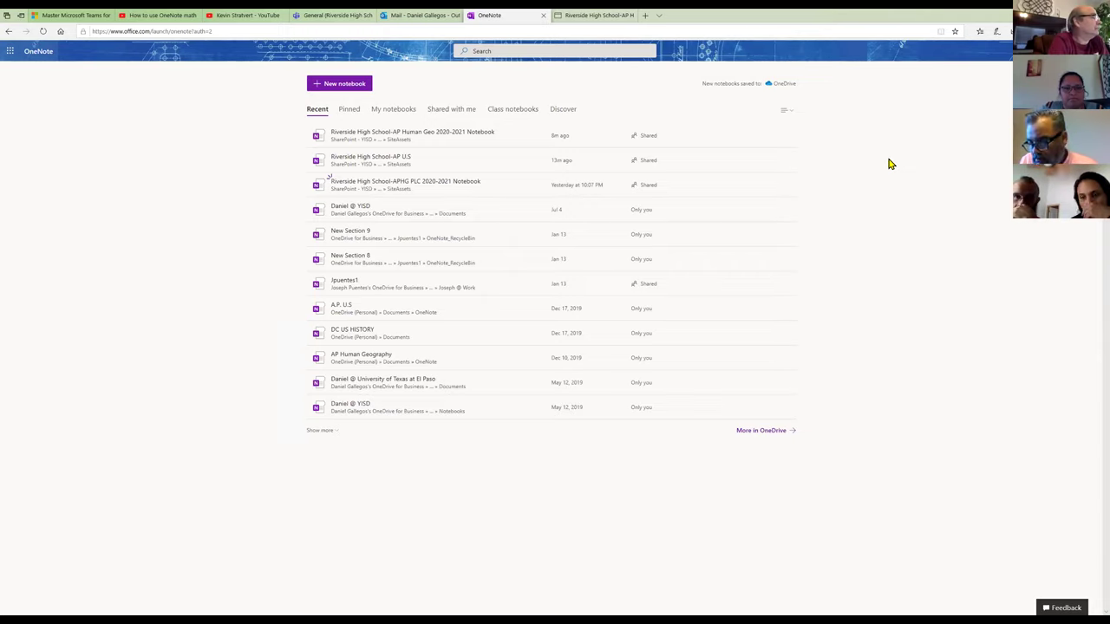
pyautogui.click(449, 143)
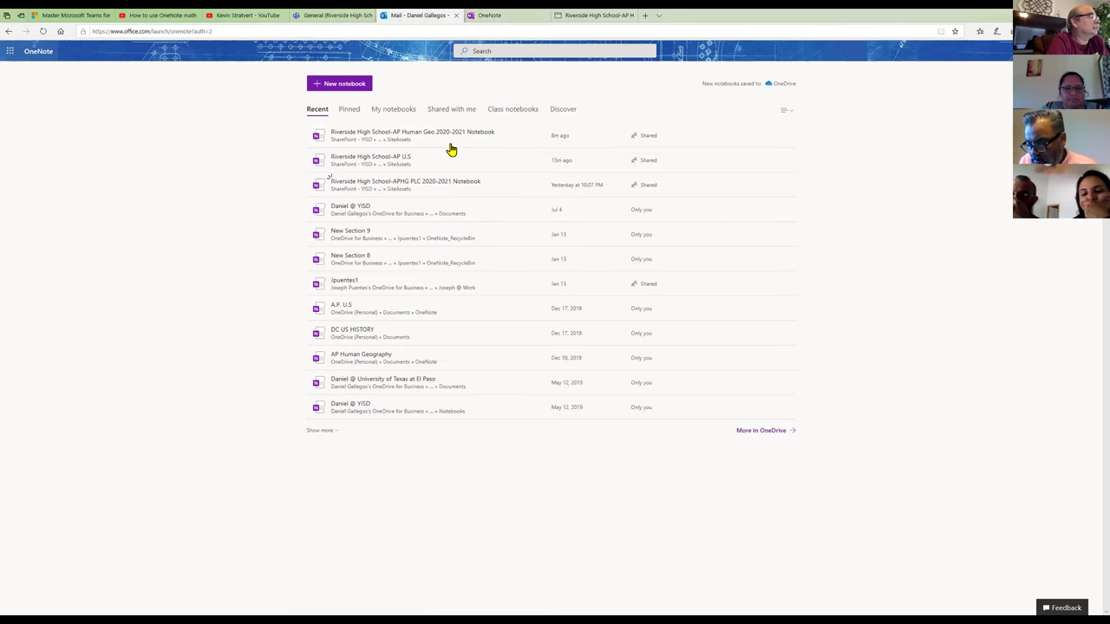
pyautogui.click(353, 19)
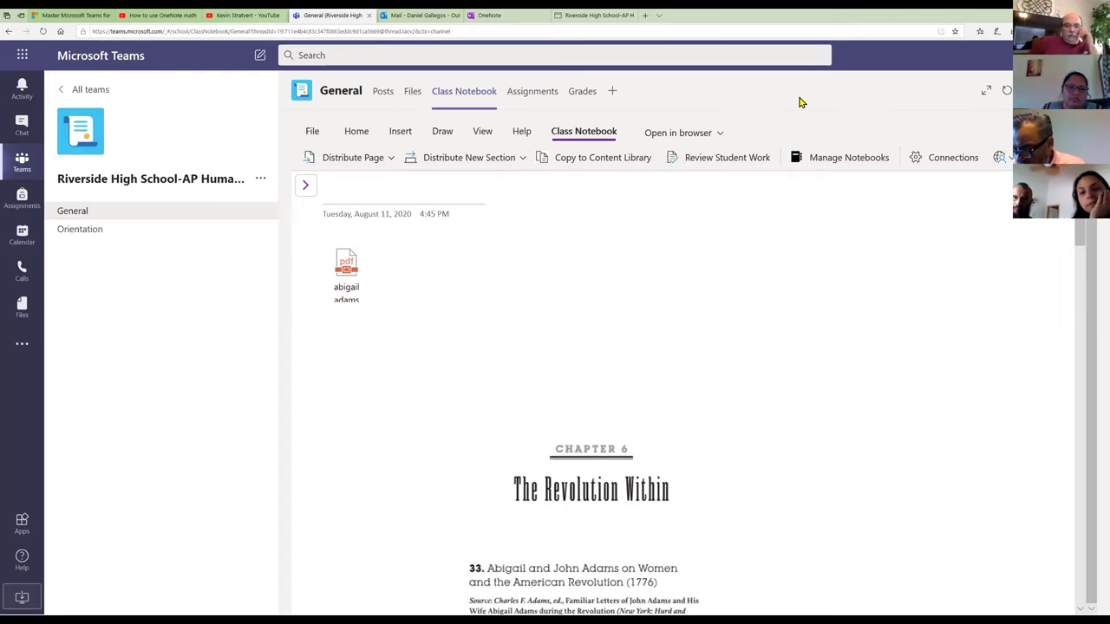
# Step: View the General channel's meeting options, and return to the Teams class notebook from the notebook opened in OneNote
pyautogui.click(1004, 94)
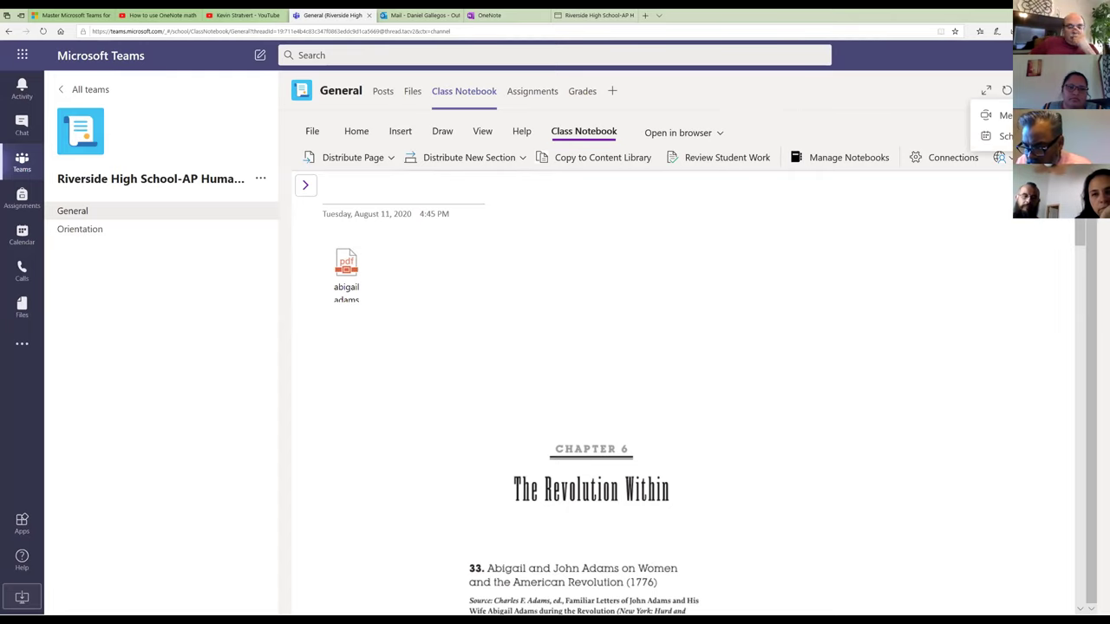
pyautogui.press('Escape')
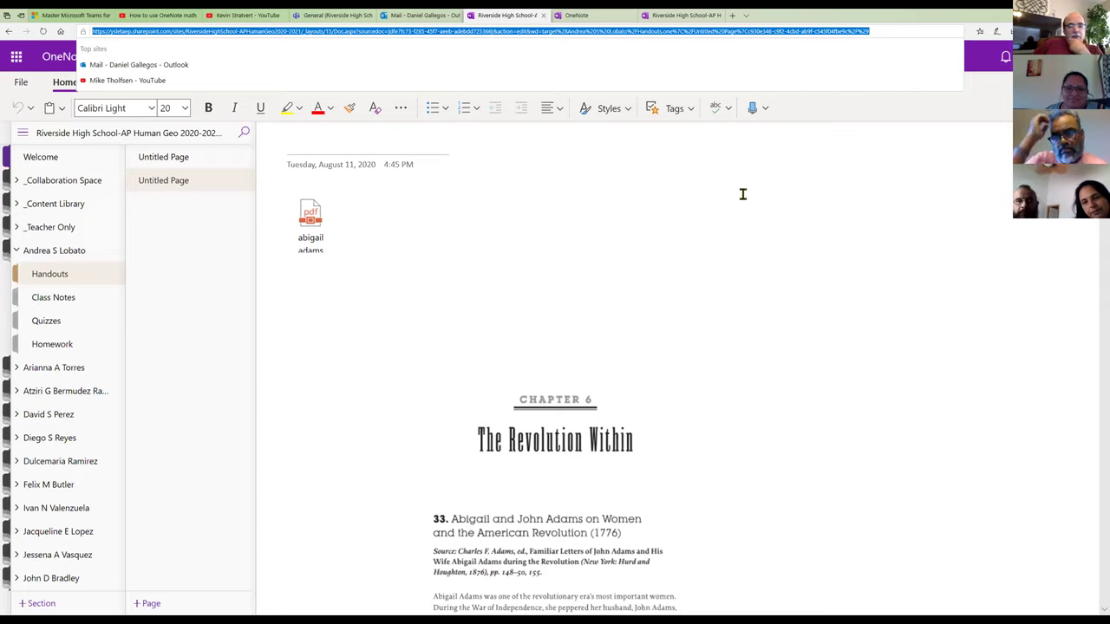
pyautogui.click(899, 100)
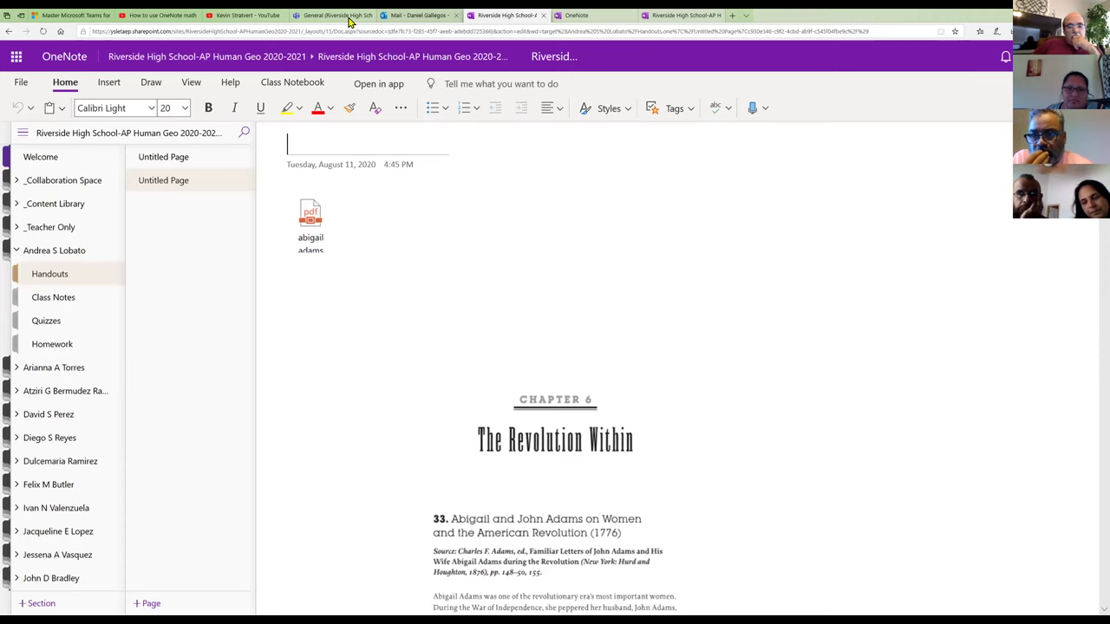
pyautogui.click(349, 16)
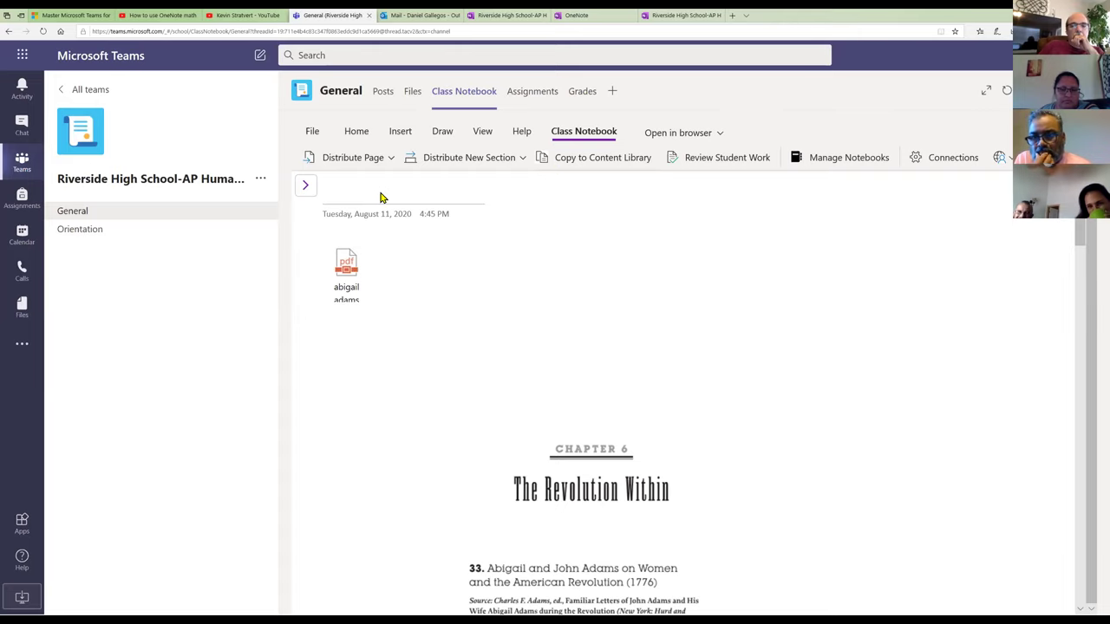
pyautogui.click(304, 189)
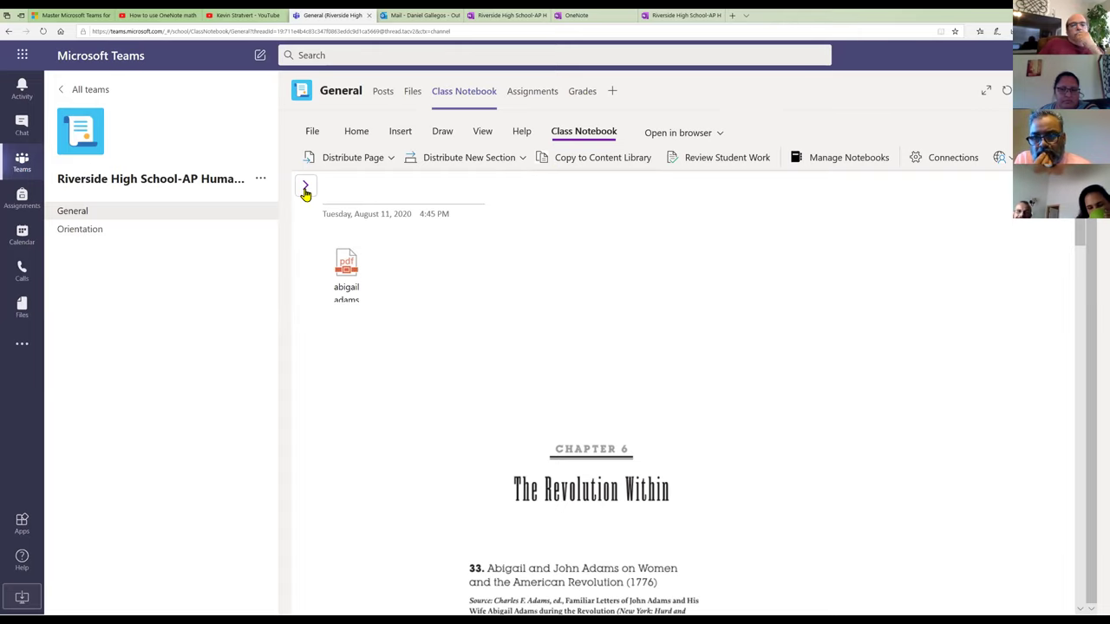
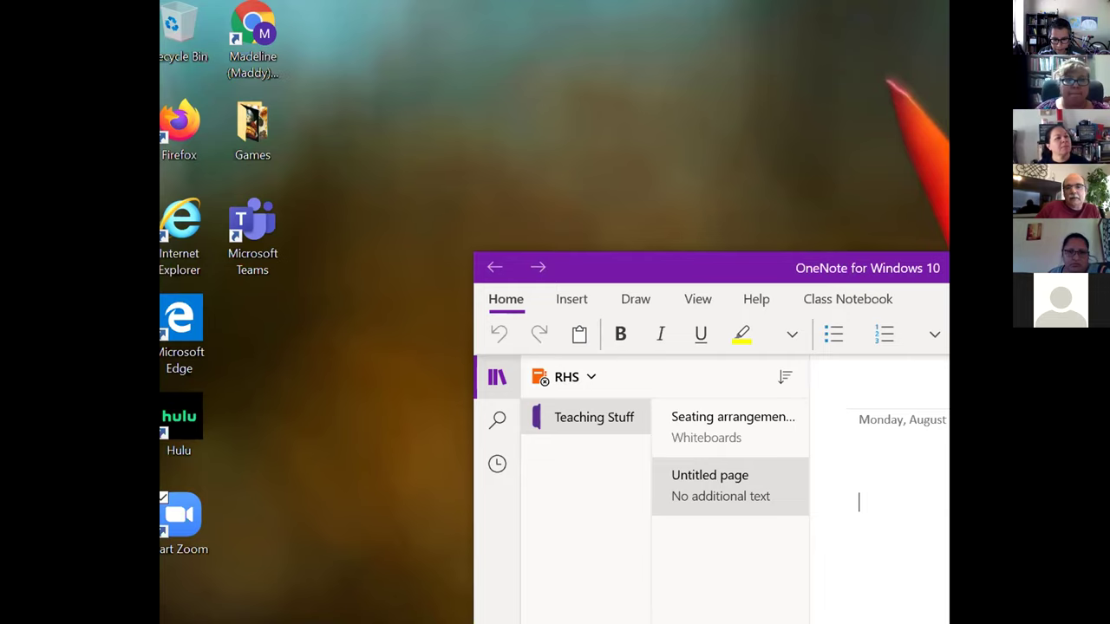
# Step: Switch to OneNote for Windows 10 and zoom in two levels on the untitled page in the RHS notebook's Teaching Stuff section
pyautogui.press('super+Up')
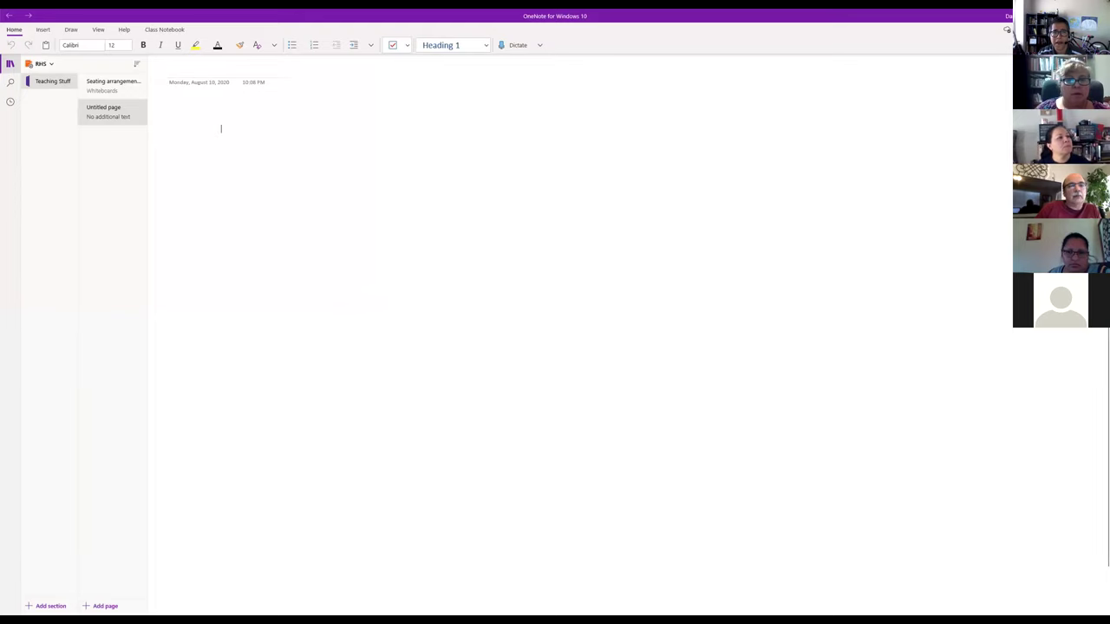
pyautogui.press('super+Down')
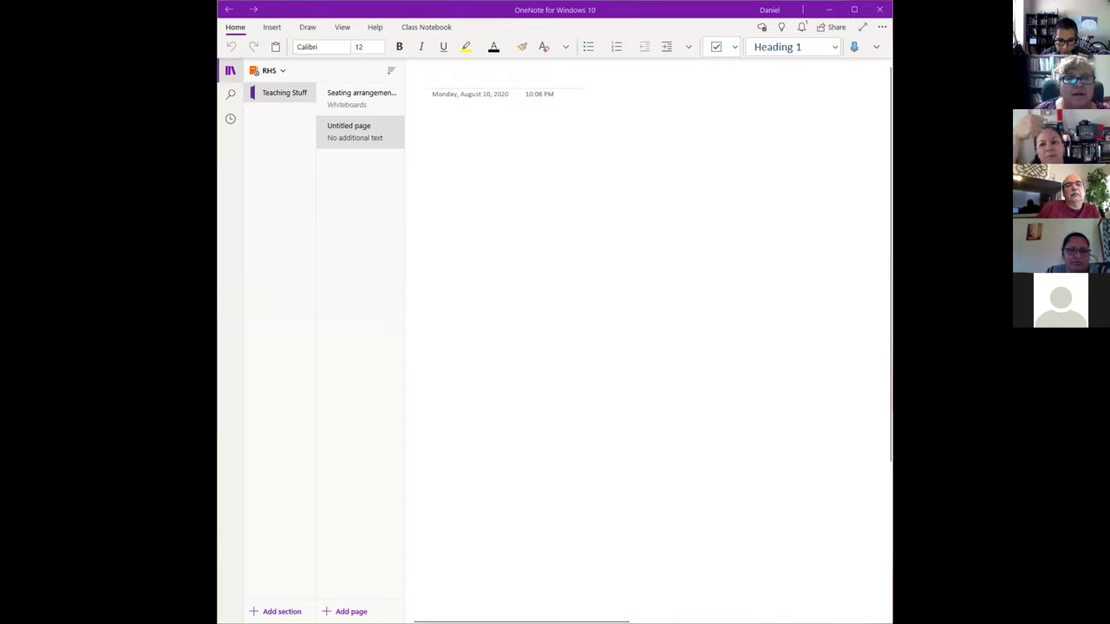
pyautogui.click(550, 153)
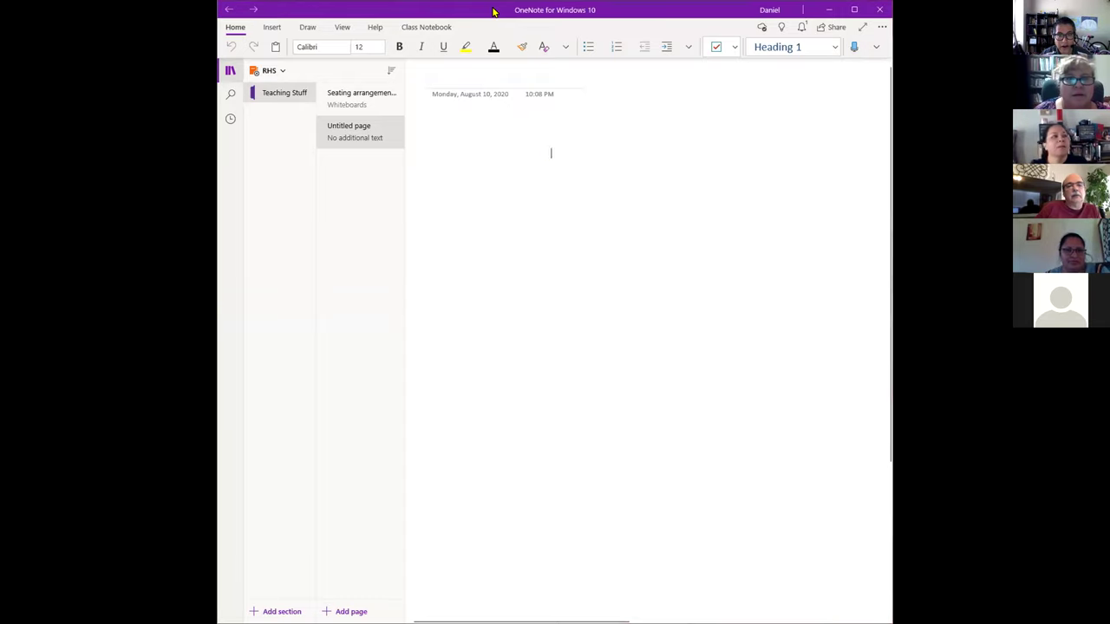
pyautogui.doubleClick(492, 10)
pyautogui.click(98, 29)
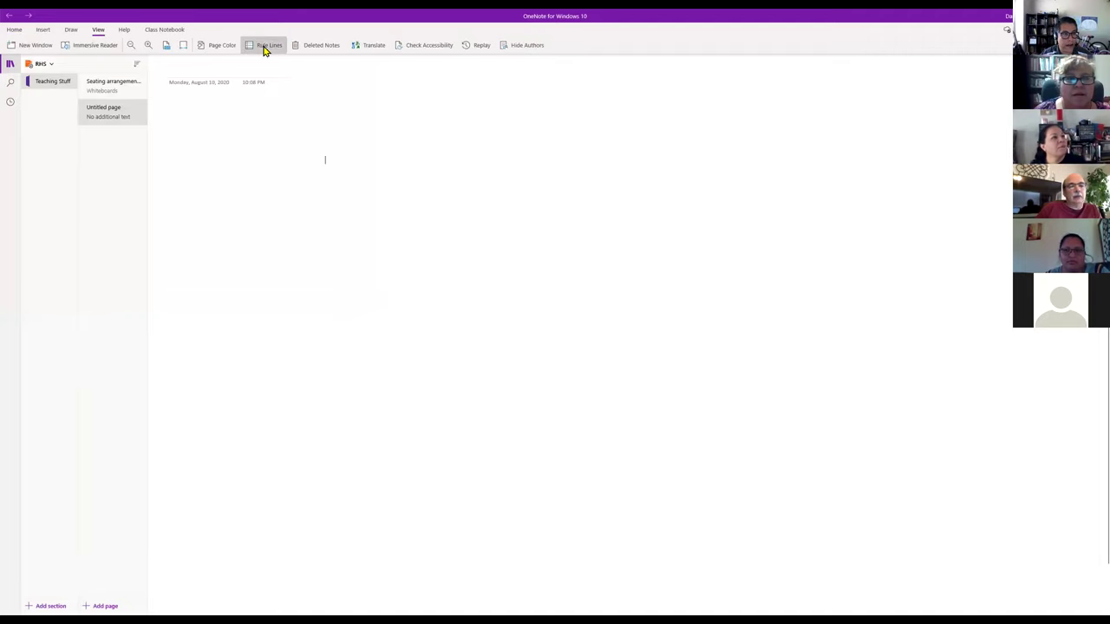
pyautogui.click(148, 45)
pyautogui.click(148, 45)
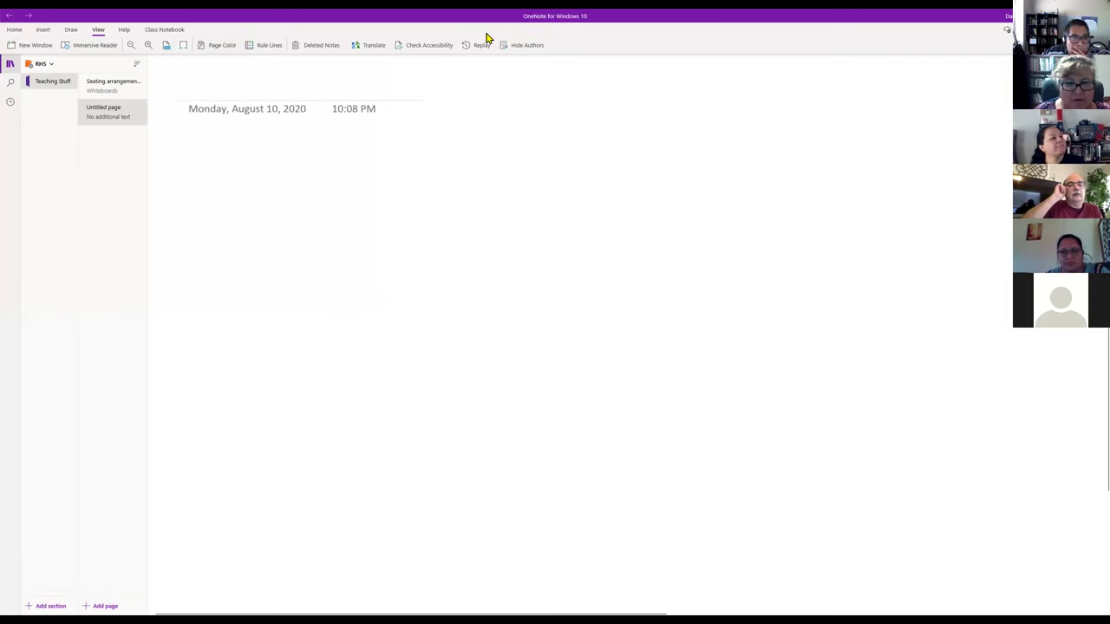
pyautogui.doubleClick(634, 22)
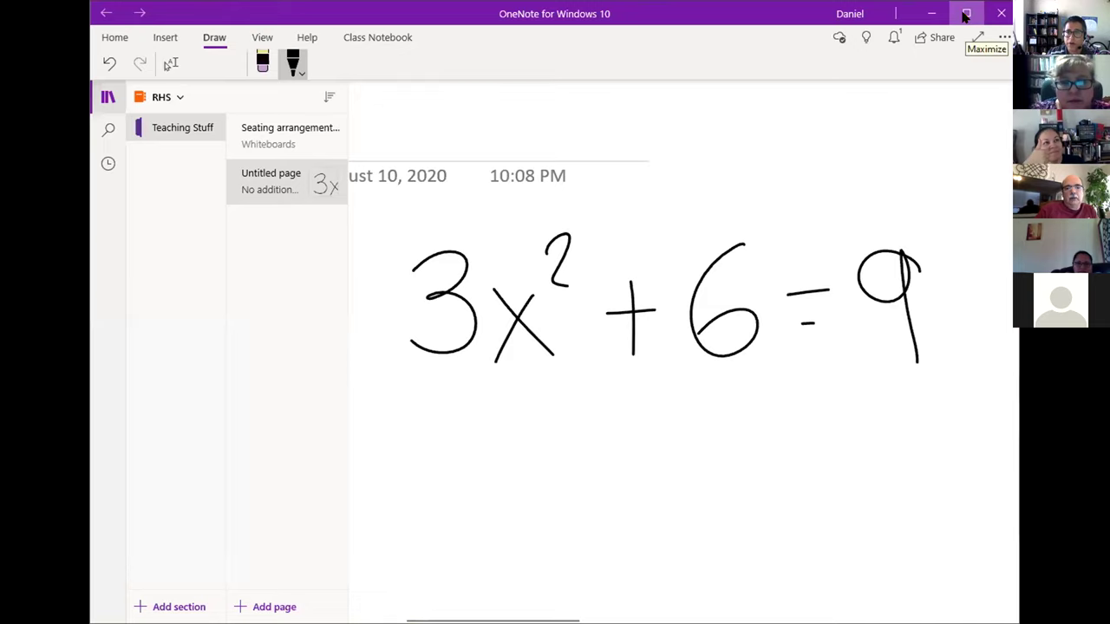
# Step: Maximize the OneNote window and lasso-select the whole handwritten equation 3x² + 6 = 9
pyautogui.click(967, 16)
pyautogui.click(559, 155)
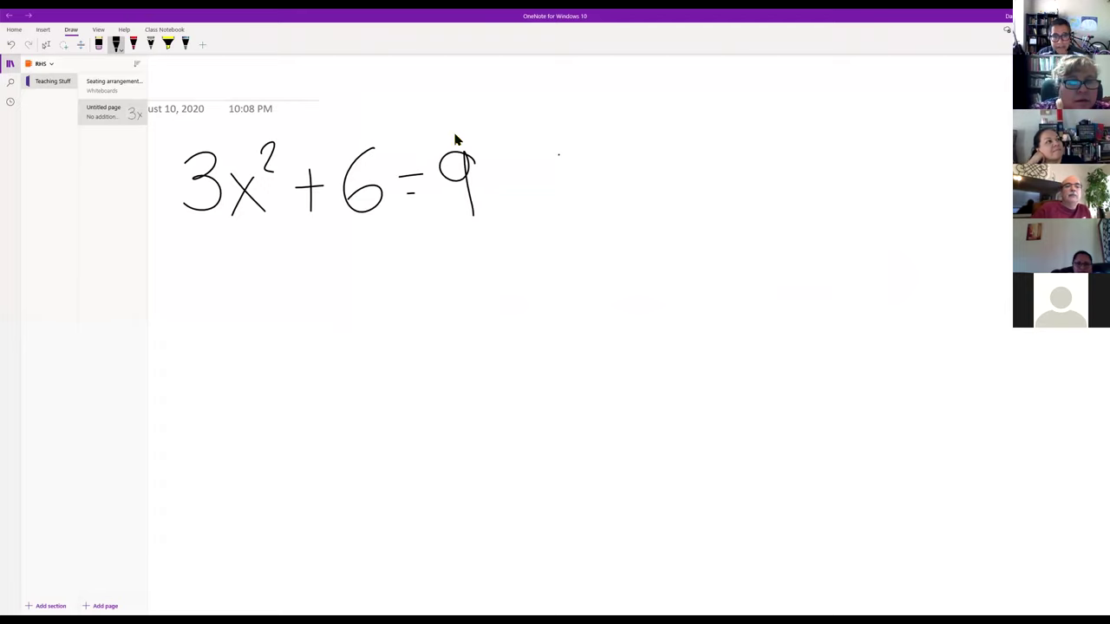
pyautogui.click(64, 44)
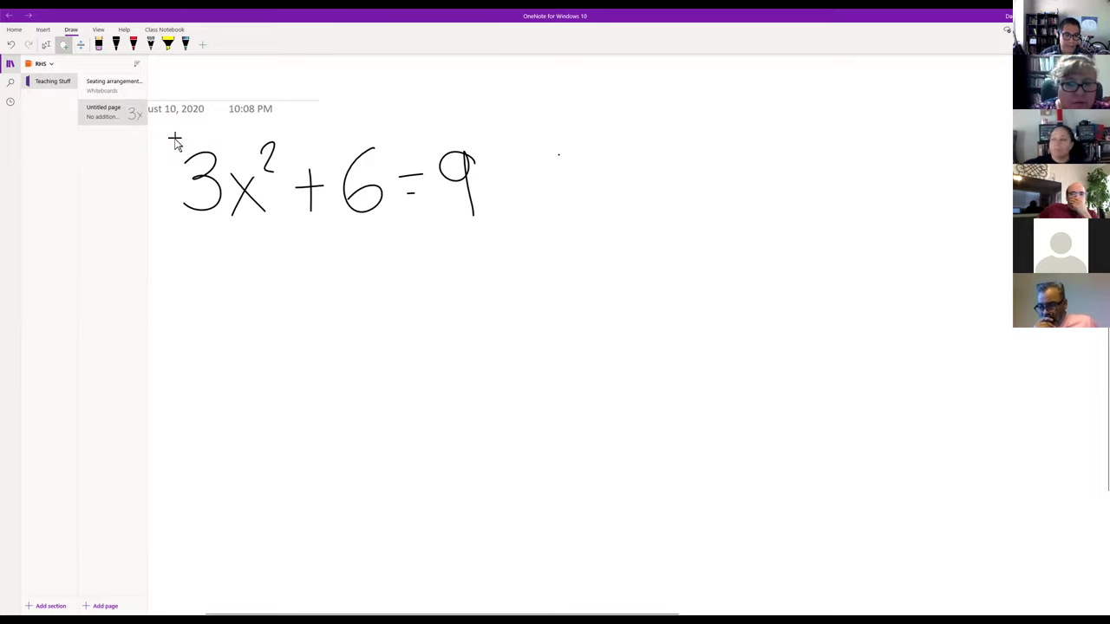
pyautogui.moveTo(175, 141)
pyautogui.mouseDown()
pyautogui.moveTo(493, 124)
pyautogui.moveTo(497, 278)
pyautogui.moveTo(225, 298)
pyautogui.moveTo(177, 132)
pyautogui.mouseUp()
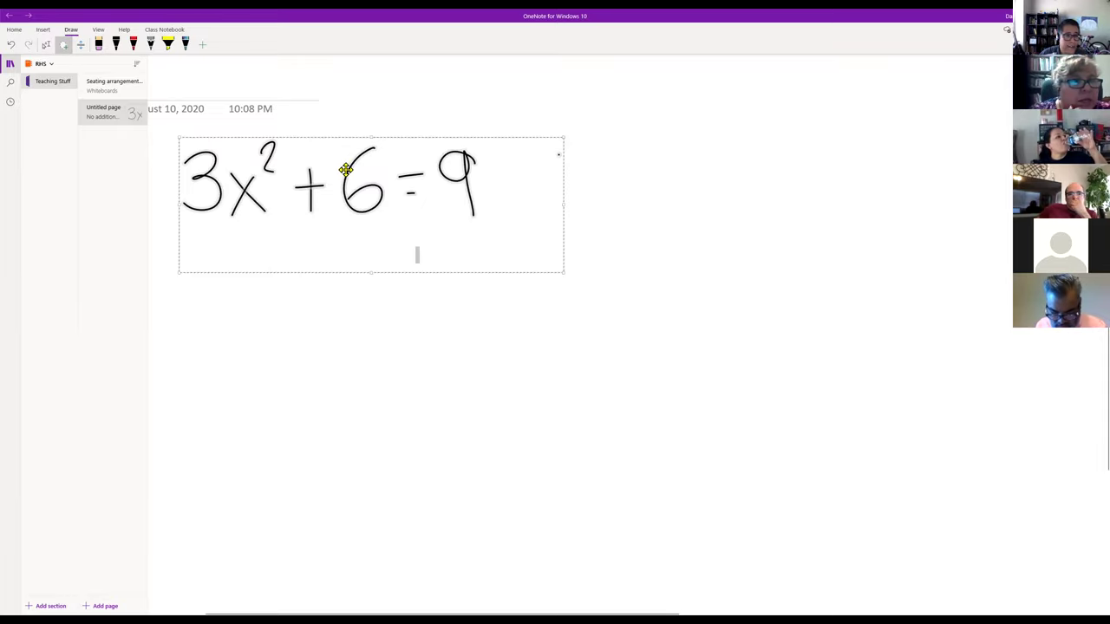
pyautogui.rightClick(339, 165)
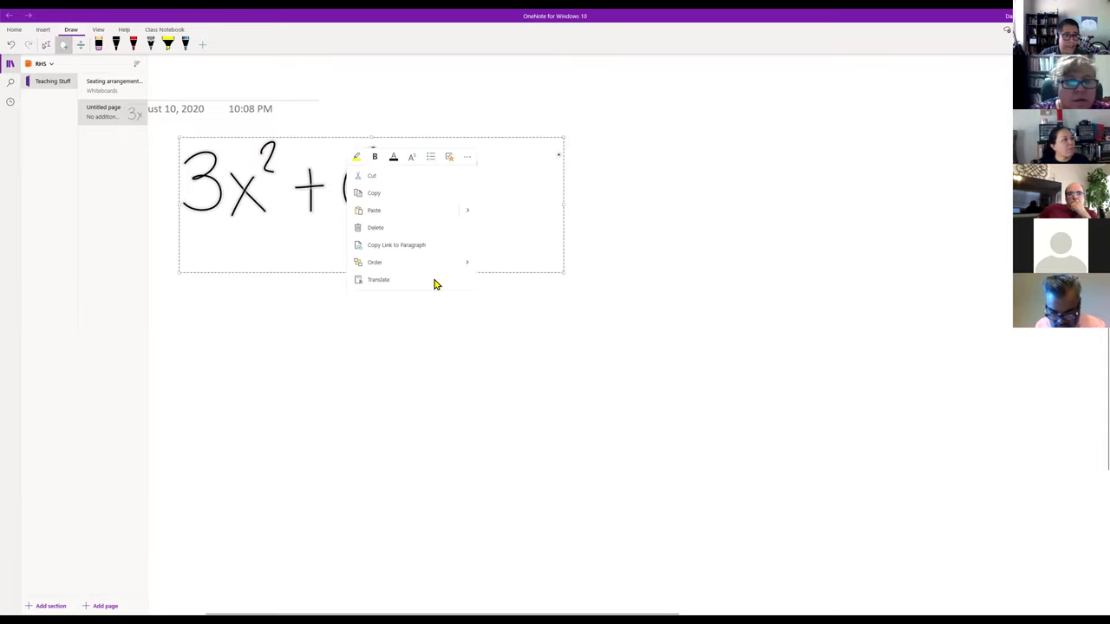
pyautogui.click(161, 182)
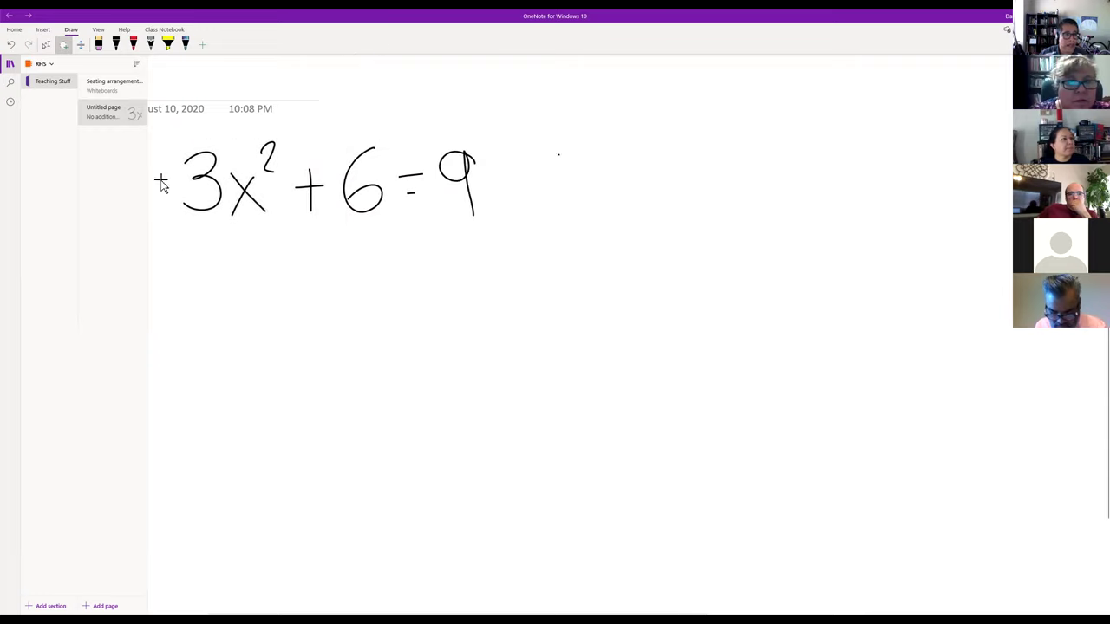
pyautogui.moveTo(173, 144)
pyautogui.mouseDown()
pyautogui.moveTo(195, 315)
pyautogui.moveTo(190, 152)
pyautogui.mouseUp()
# Step: Convert the selected handwriting into a typed equation with the Math assistant and solve it for x
pyautogui.click(102, 30)
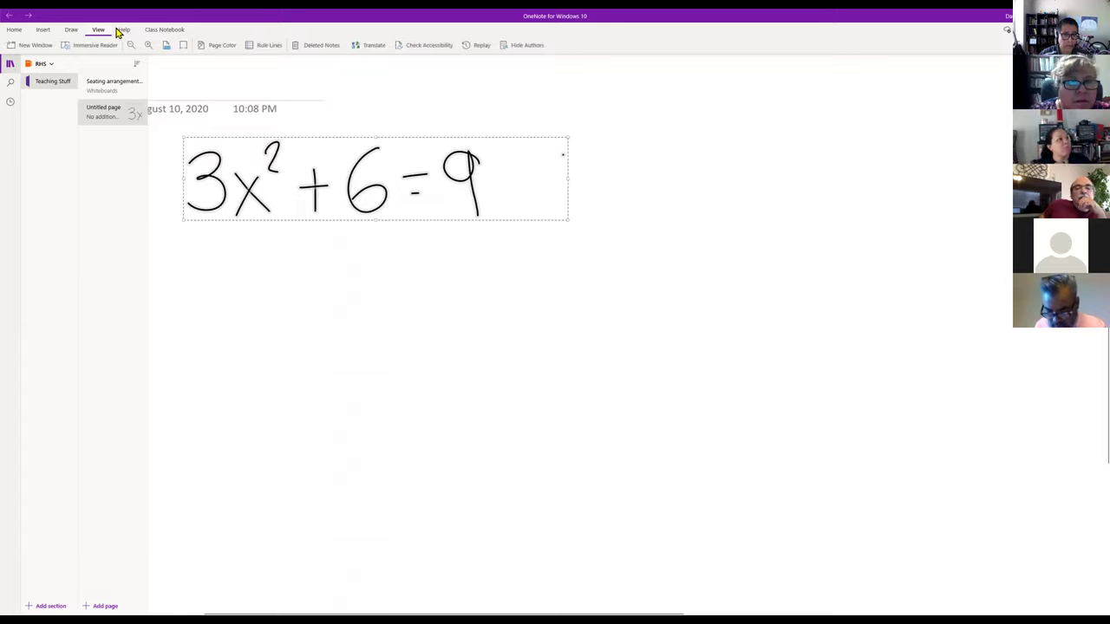
pyautogui.click(124, 30)
pyautogui.click(42, 30)
pyautogui.click(466, 46)
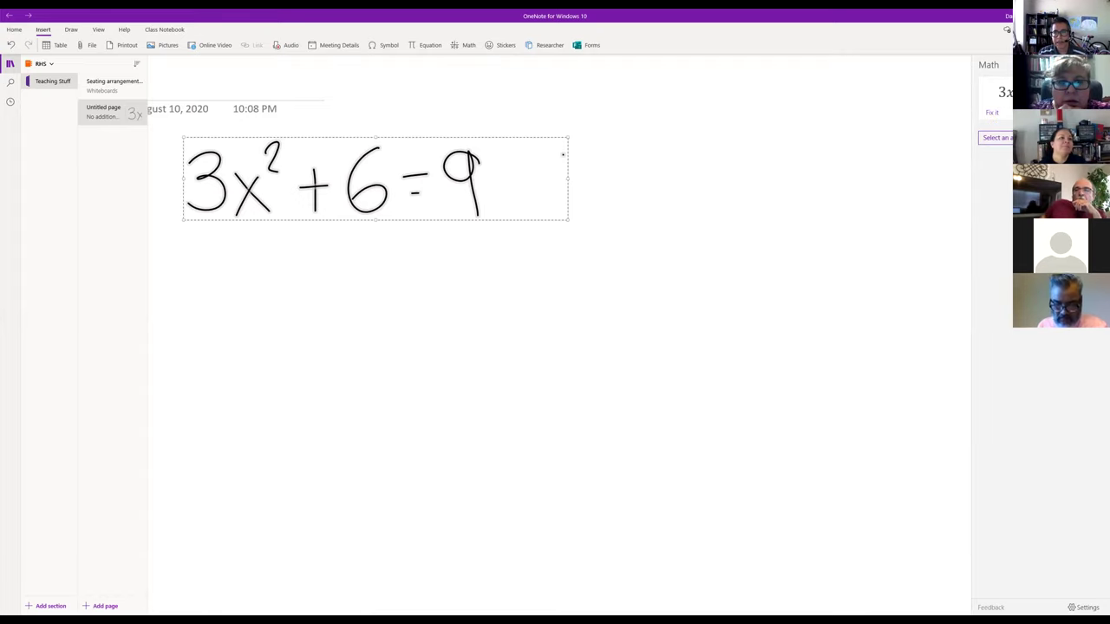
pyautogui.click(997, 112)
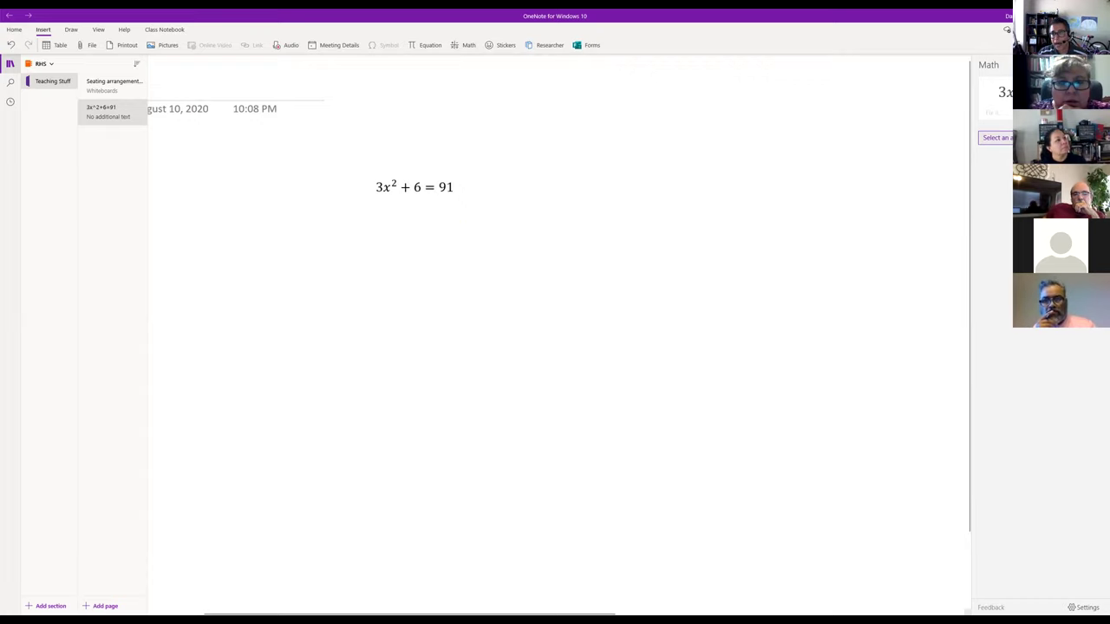
pyautogui.click(997, 137)
pyautogui.click(997, 123)
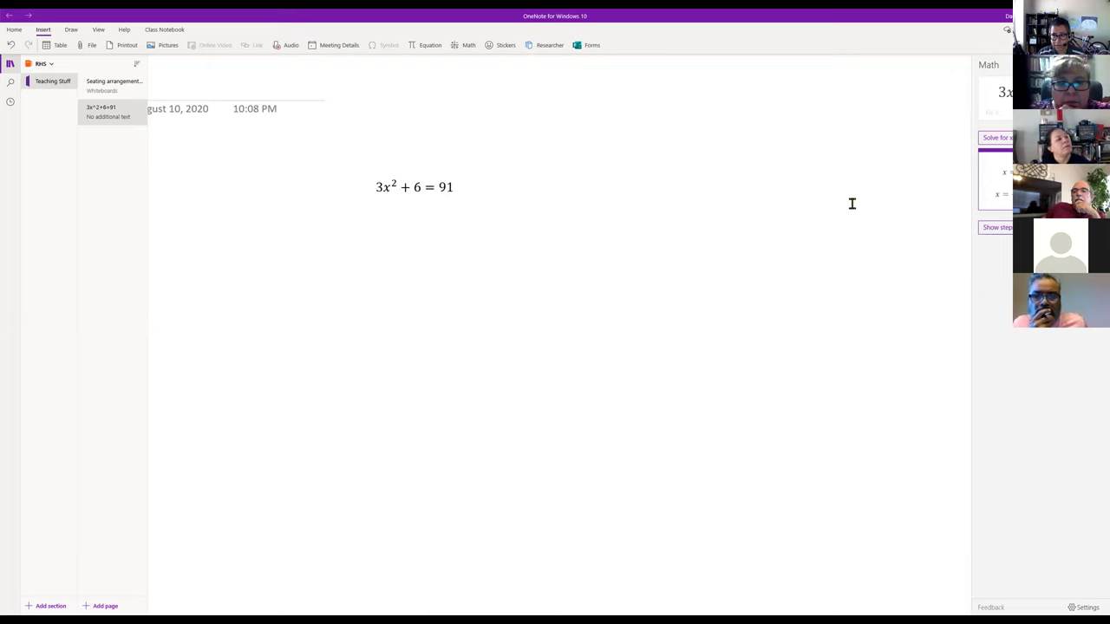
# Step: Correct the typed equation to 3x² + 6 = 9 and solve it for x again with the Math assistant
pyautogui.click(448, 186)
pyautogui.press('BackSpace')
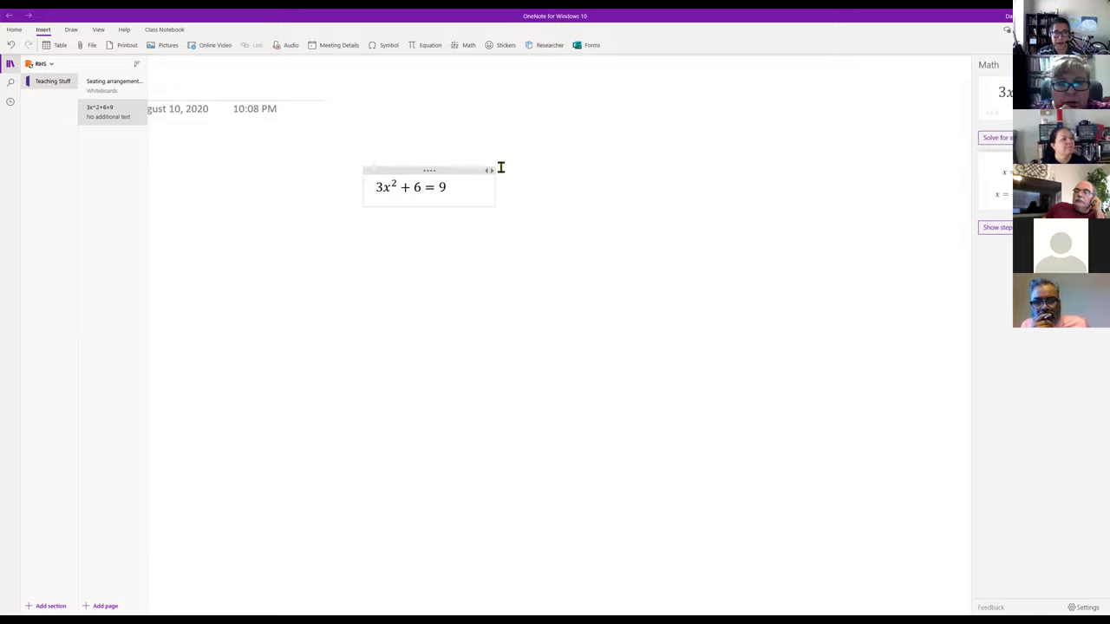
pyautogui.click(436, 168)
pyautogui.click(469, 45)
pyautogui.click(995, 127)
pyautogui.click(995, 147)
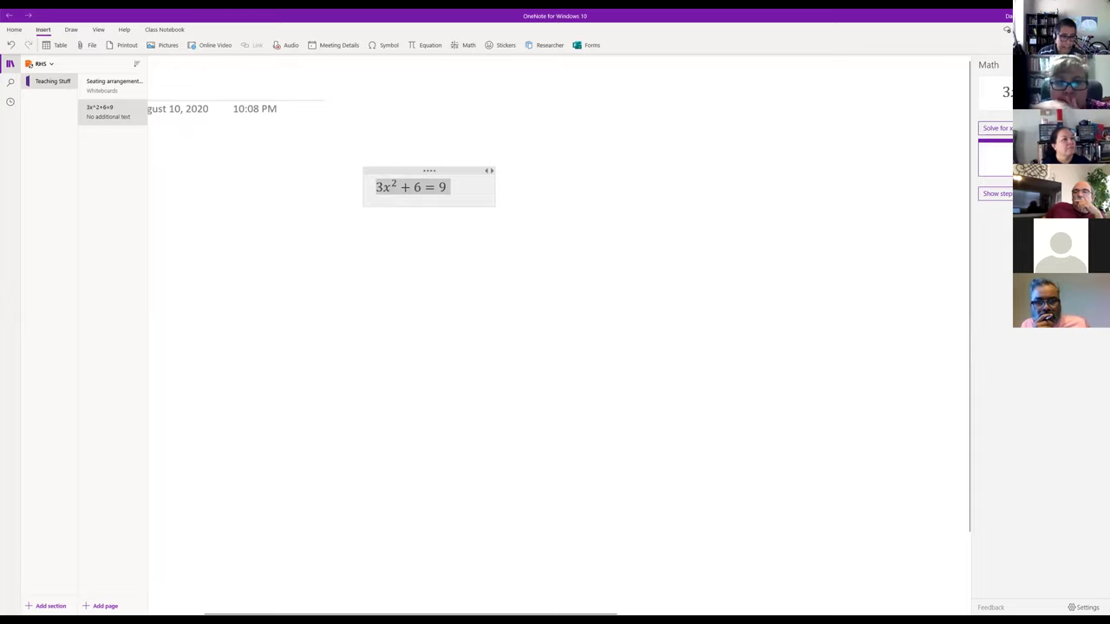
# Step: Show the solution steps using the Quadratic Formula, then play and pause them aloud in Immersive Reader and close it
pyautogui.click(996, 193)
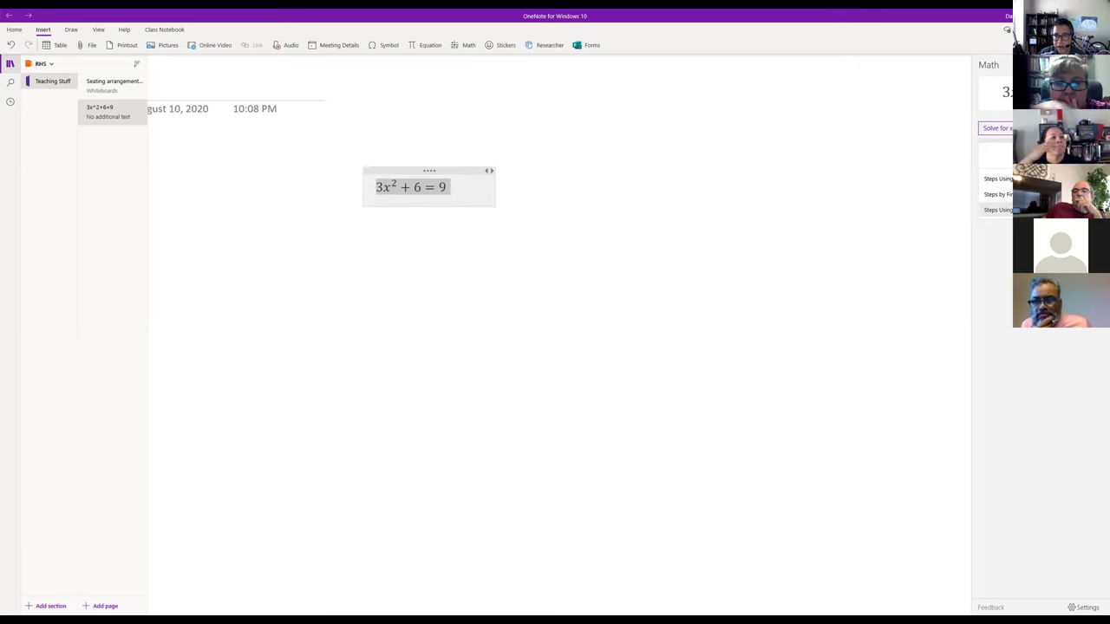
pyautogui.click(997, 210)
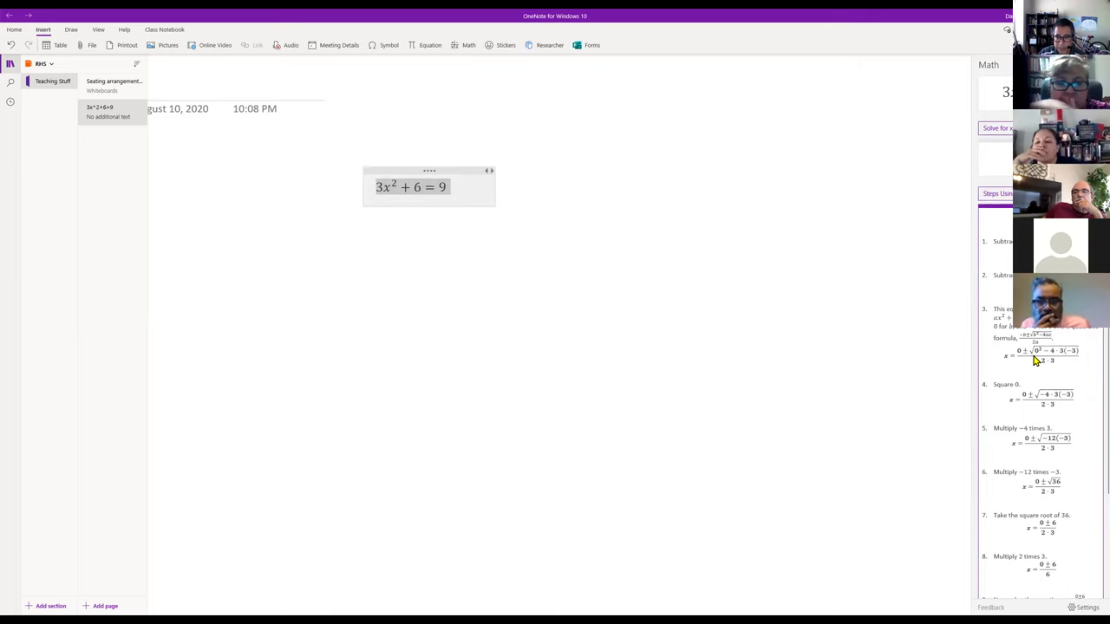
pyautogui.scroll(-3, 1028, 389)
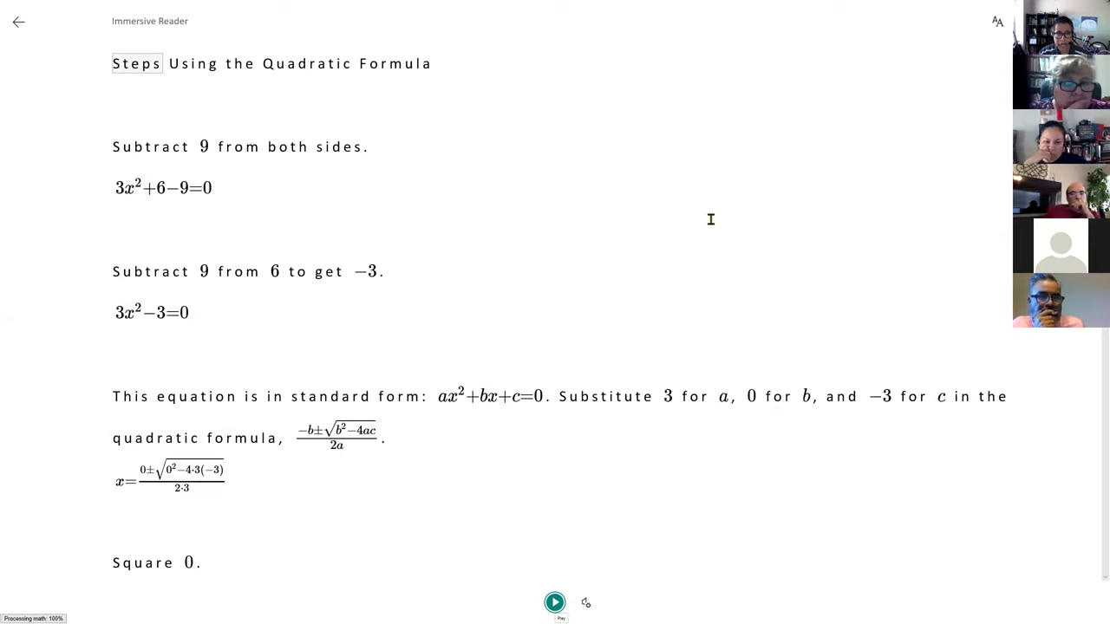
pyautogui.press('space')
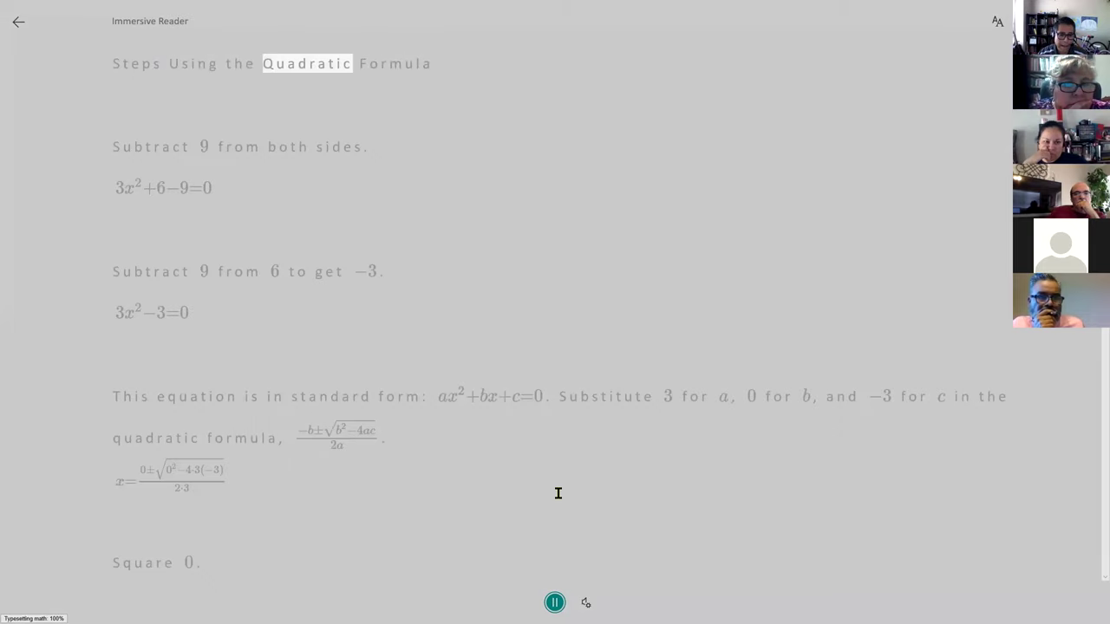
pyautogui.click(559, 605)
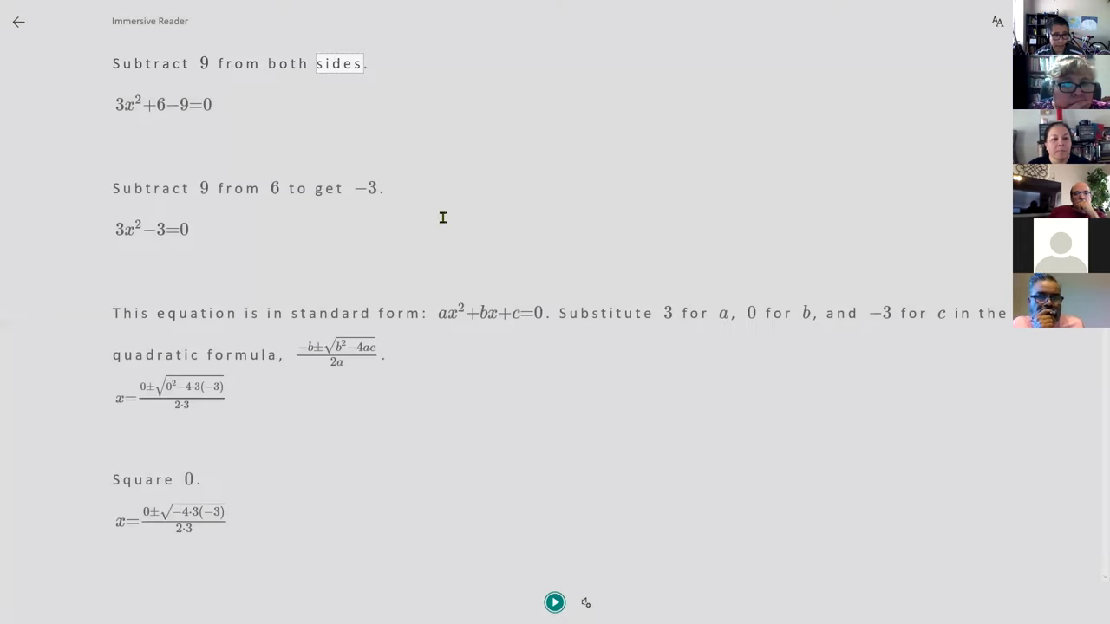
pyautogui.press('Escape')
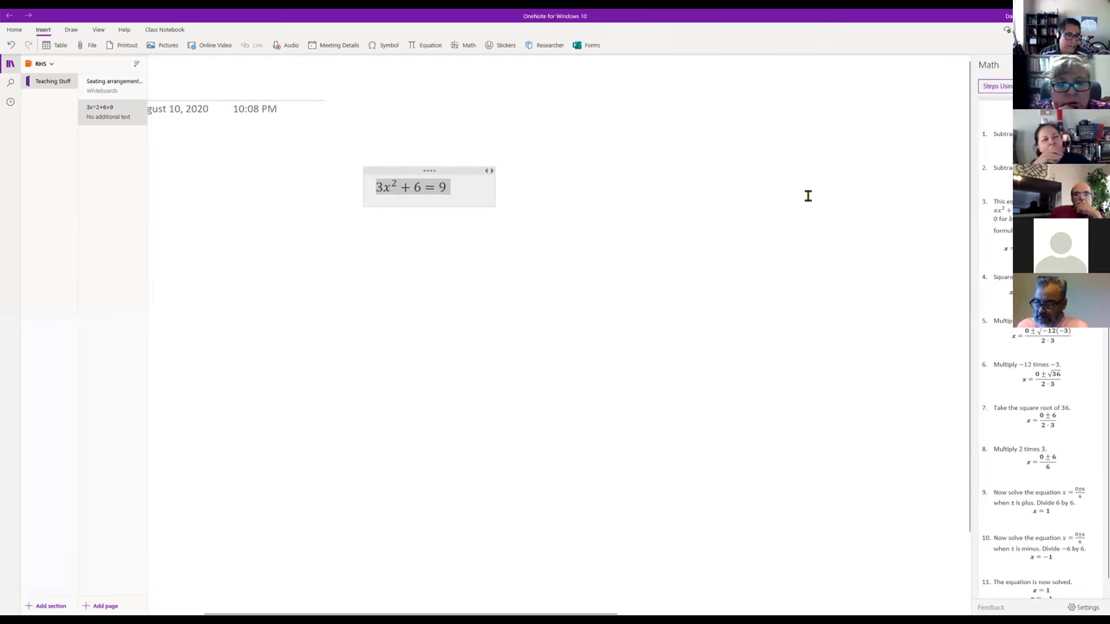
# Step: Move the typed equation slightly up and to the right on the page and deselect it
pyautogui.moveTo(431, 168); pyautogui.dragTo(451, 161)
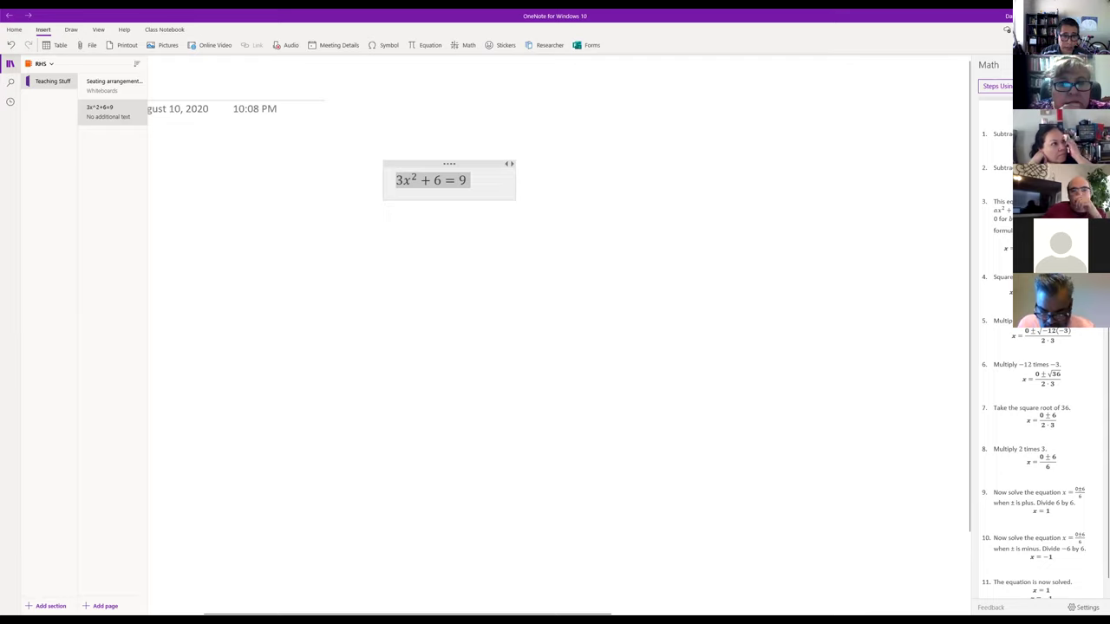
pyautogui.press('Escape')
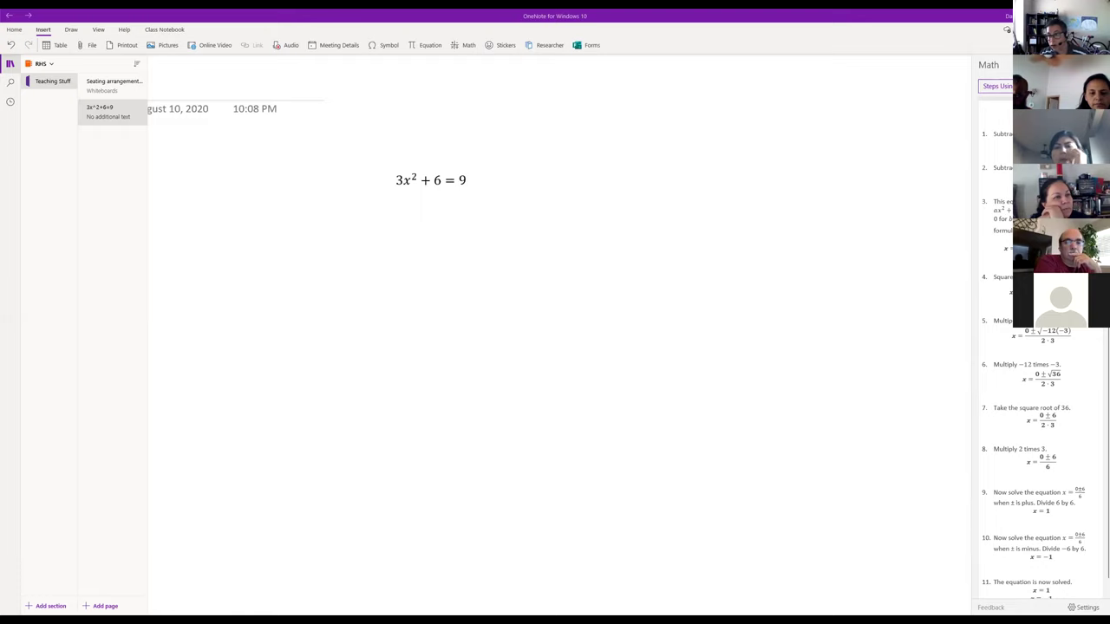
pyautogui.hotkey('ctrl', 'a')
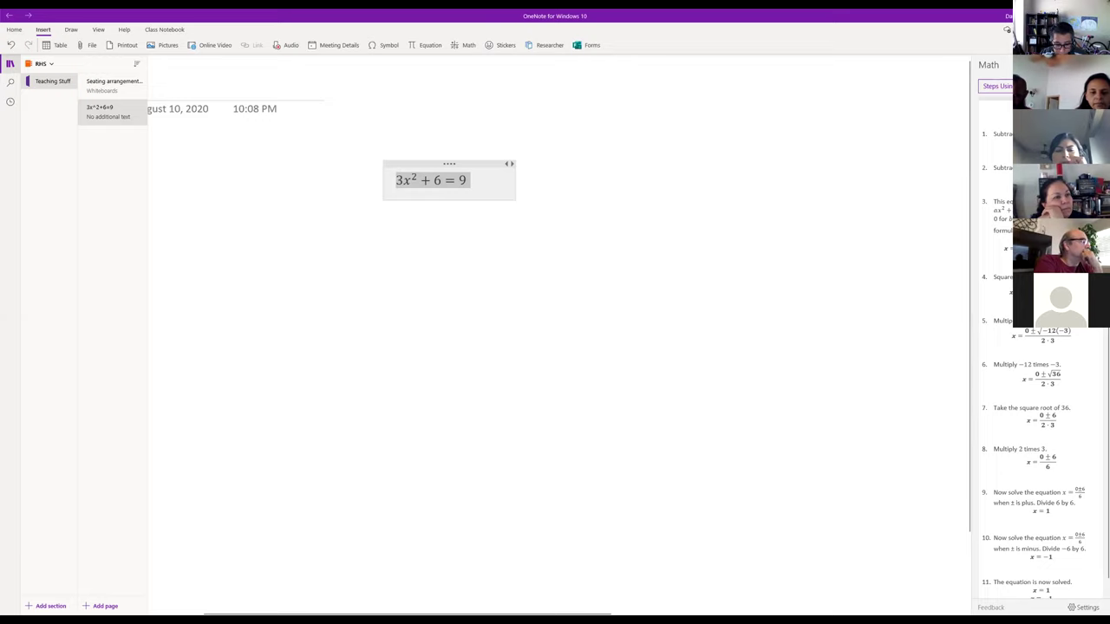
pyautogui.press('Escape')
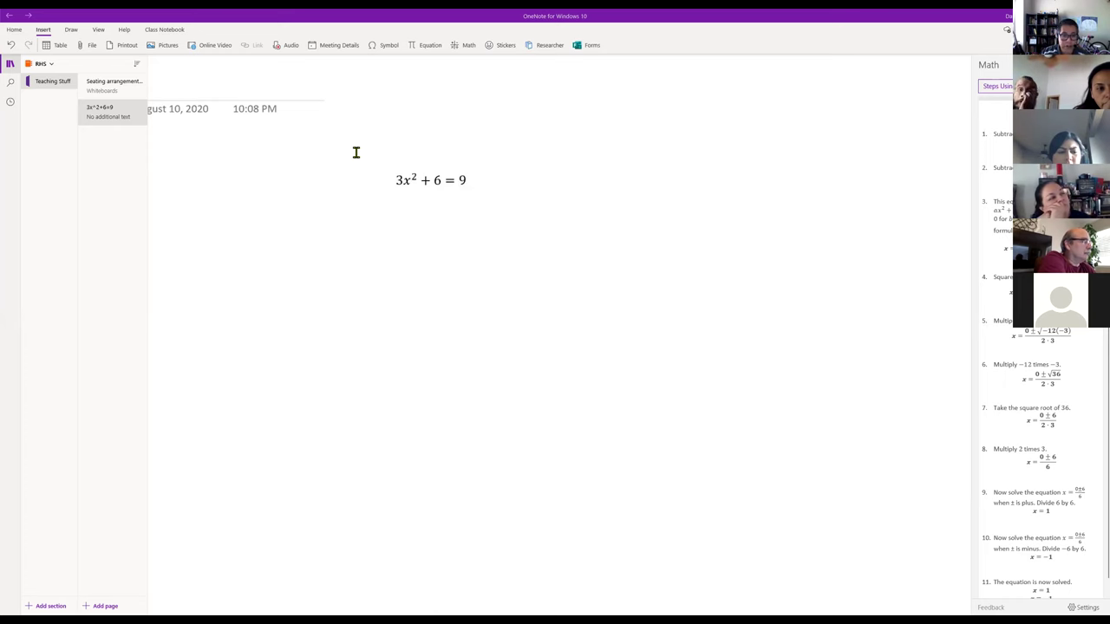
# Step: Switch to the class notebook in the browser and add the note "annotation" beside the Free Response Question handout's directions
pyautogui.hotkey('alt', 'Tab')
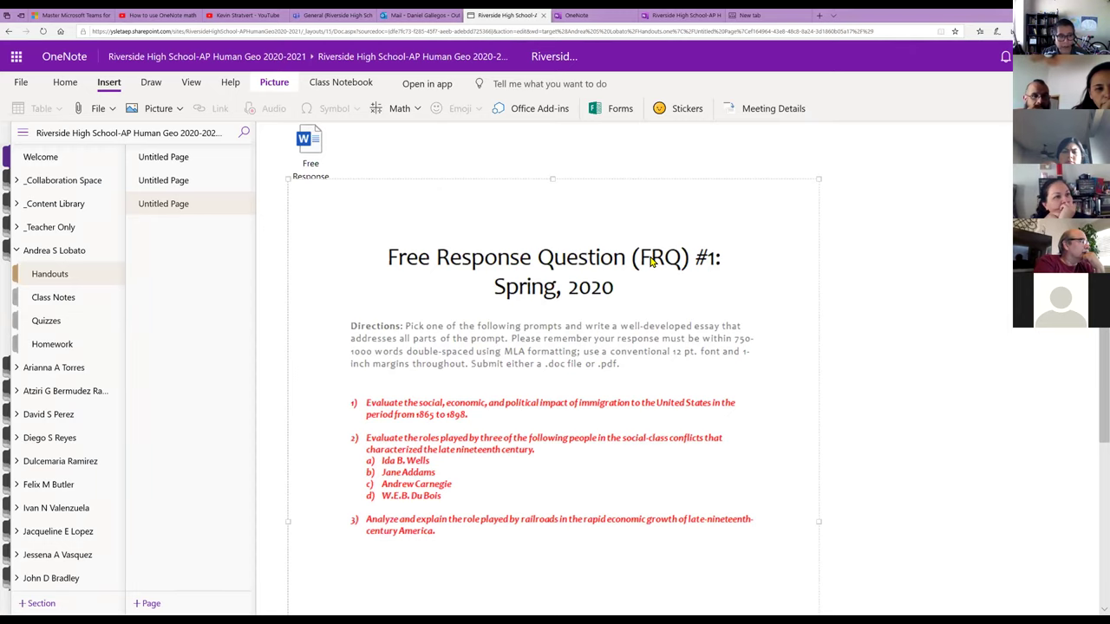
pyautogui.scroll(-3, 797, 250)
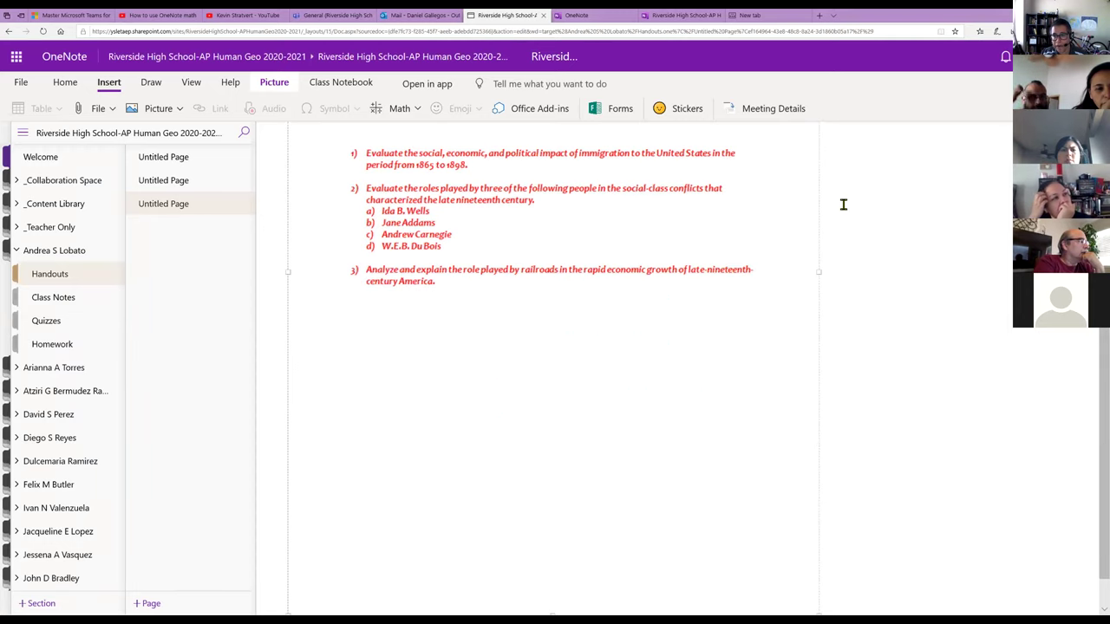
pyautogui.click(842, 254)
pyautogui.write('annotati')
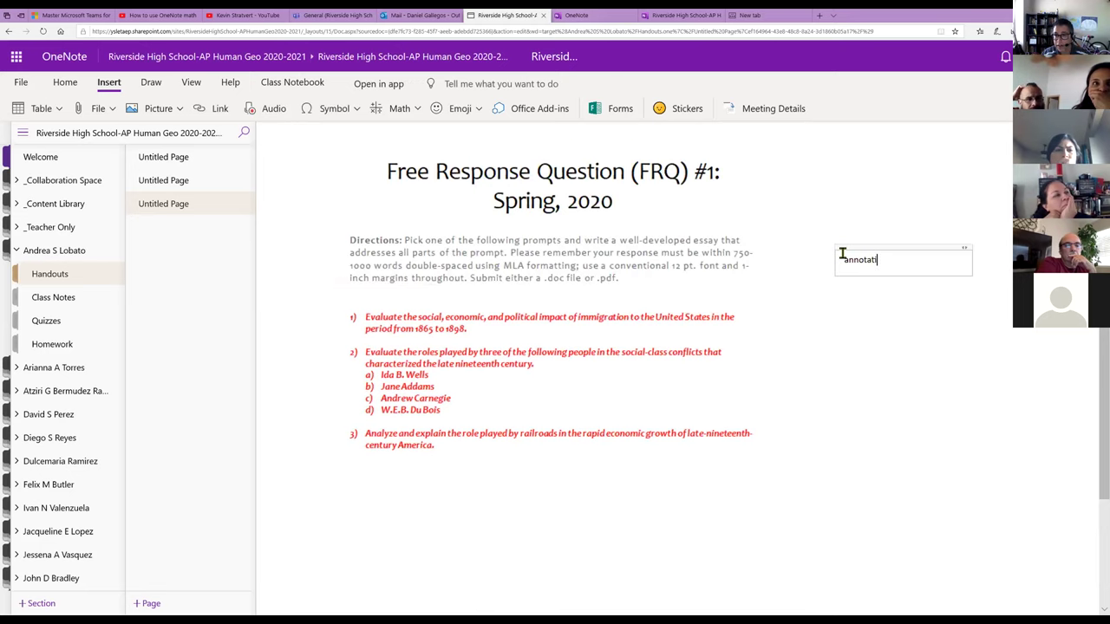
pyautogui.write('on')
# Step: Start an audio recording in a new note beside the handout and move the note closer to the handout's title
pyautogui.click(878, 192)
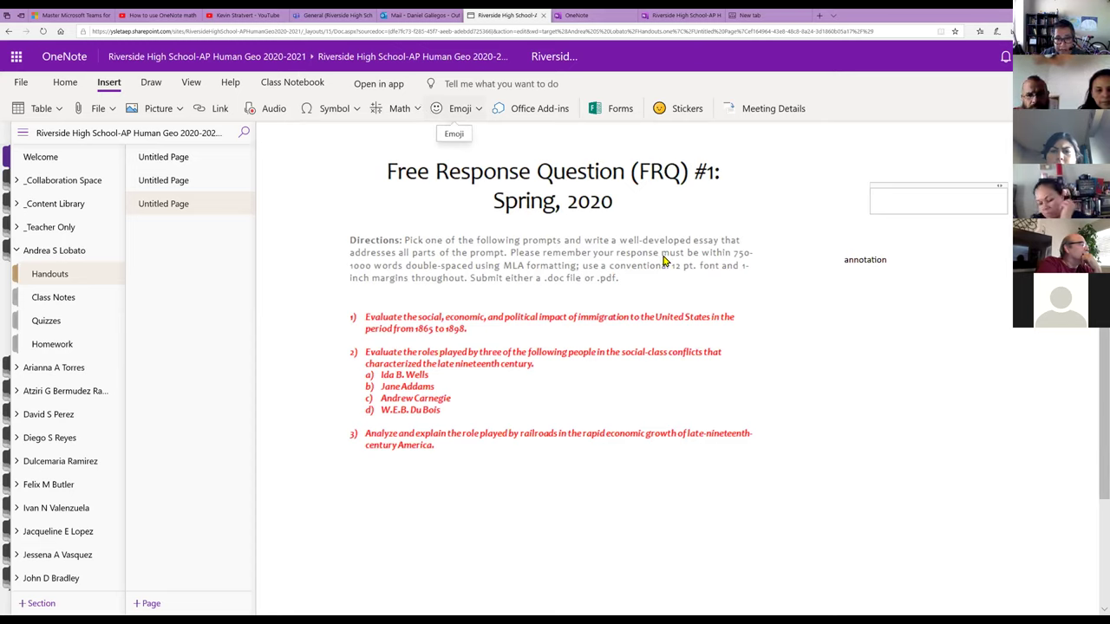
pyautogui.click(273, 110)
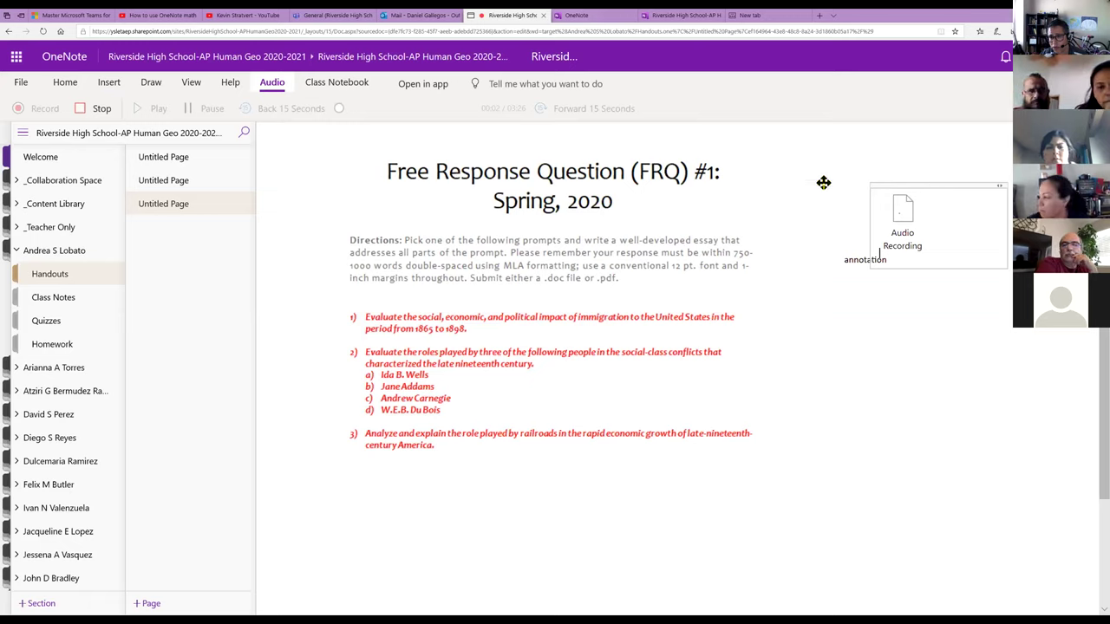
pyautogui.moveTo(823, 183); pyautogui.dragTo(822, 184)
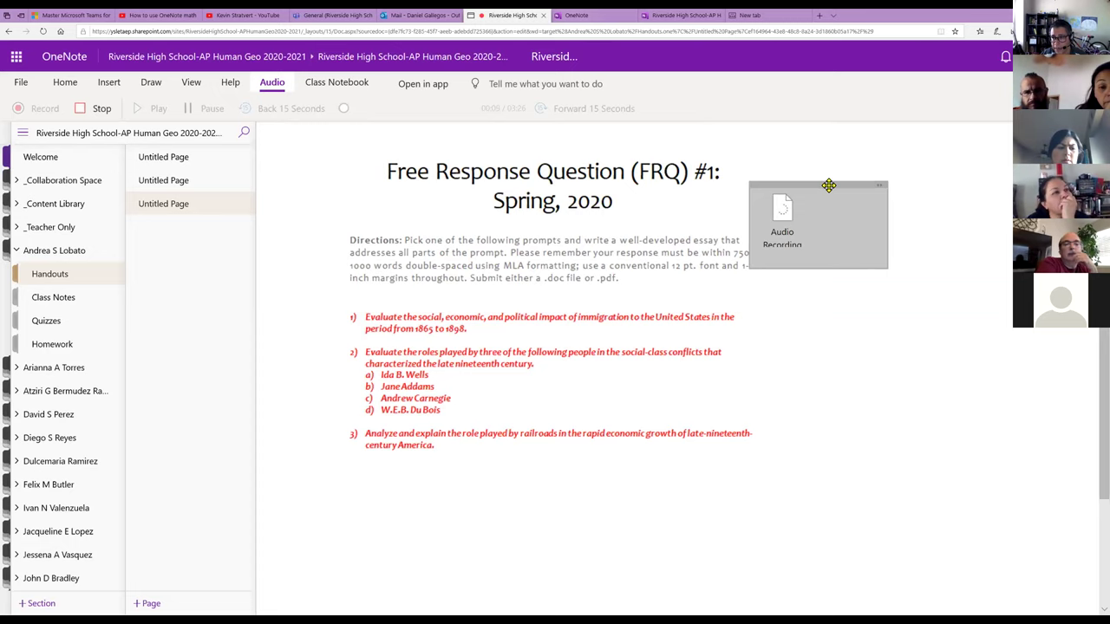
# Step: Place the audio recording note above the handout's title, level with the page date, and stop the recording
pyautogui.moveTo(838, 183); pyautogui.dragTo(840, 143)
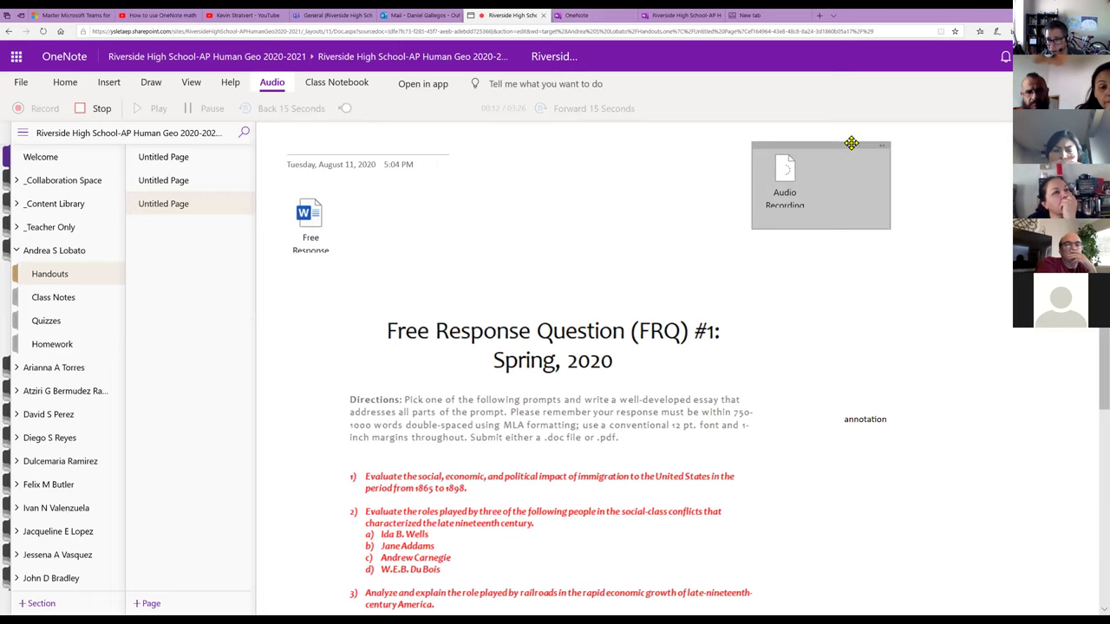
pyautogui.moveTo(851, 143); pyautogui.dragTo(889, 136)
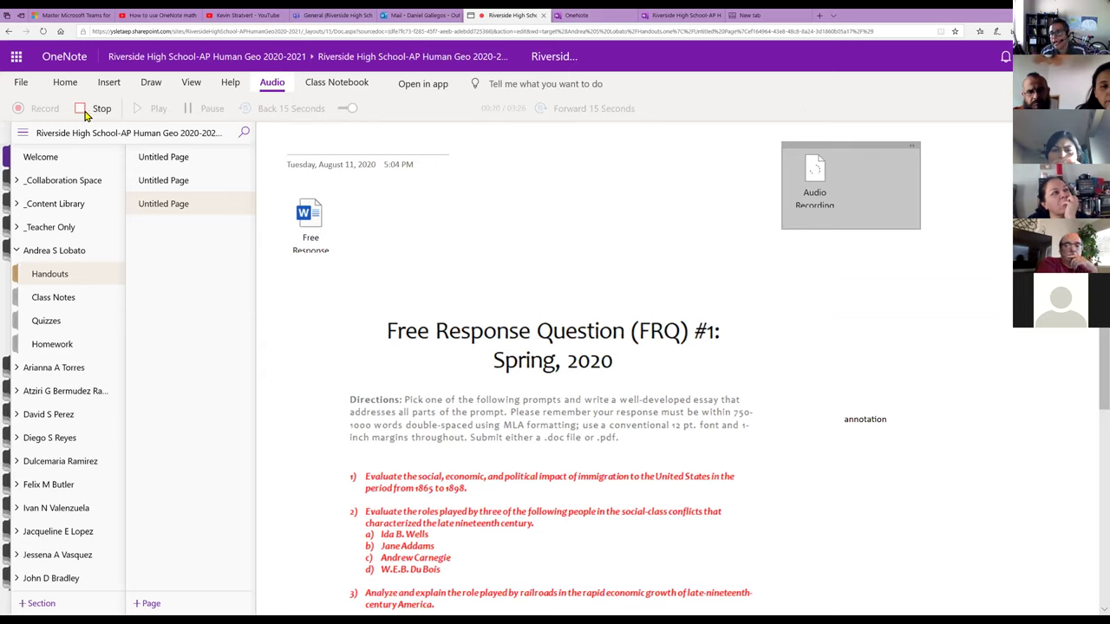
pyautogui.click(85, 112)
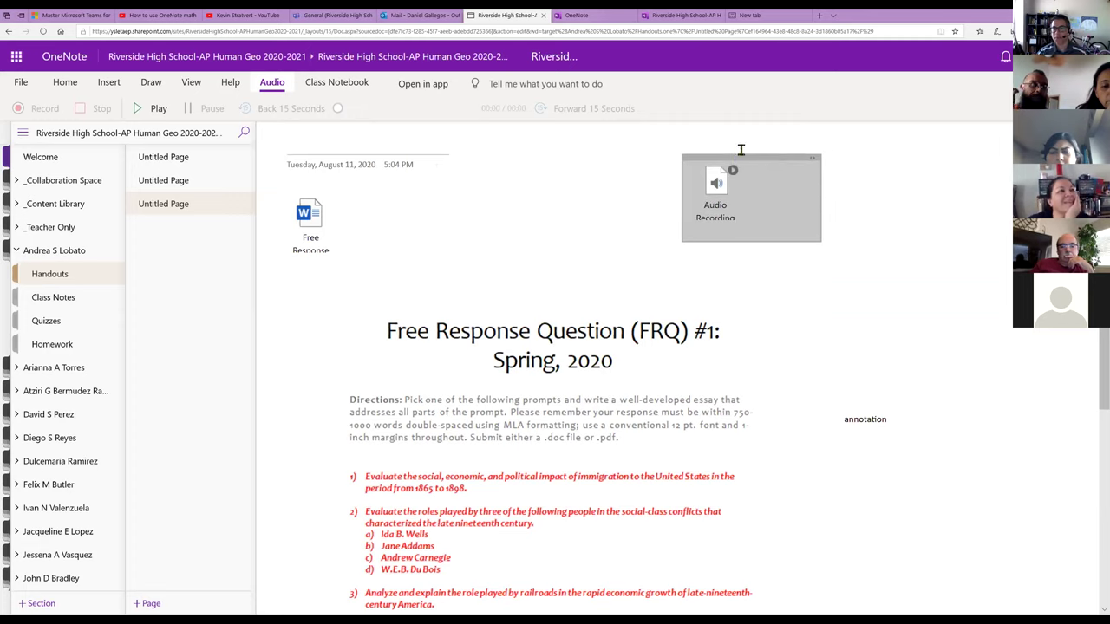
pyautogui.click(727, 144)
pyautogui.moveTo(726, 145); pyautogui.dragTo(573, 139)
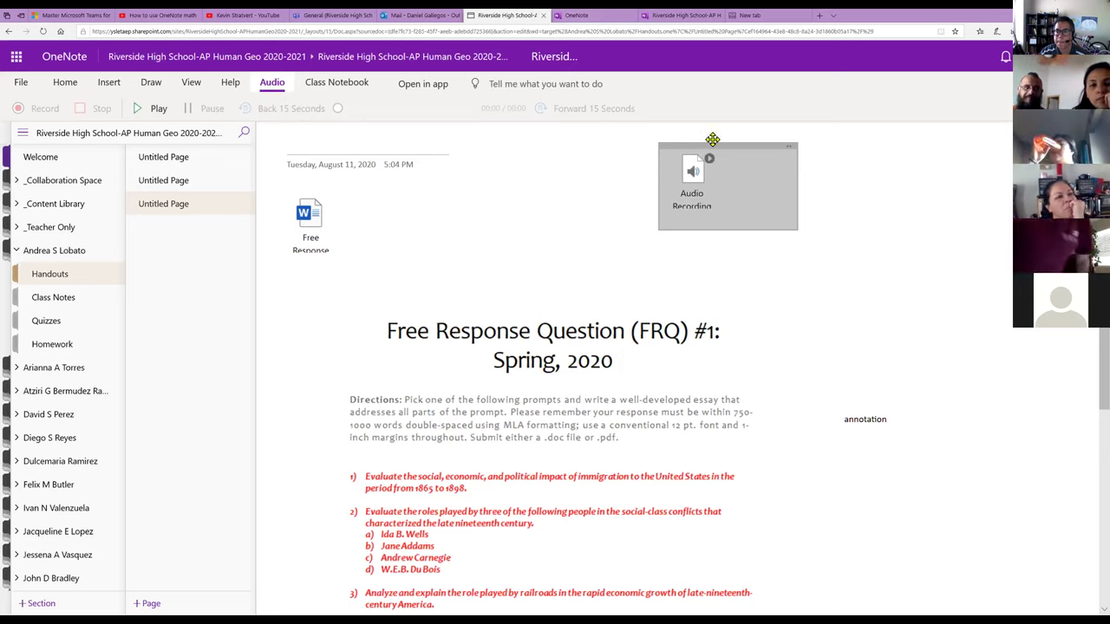
pyautogui.moveTo(712, 140); pyautogui.dragTo(713, 141)
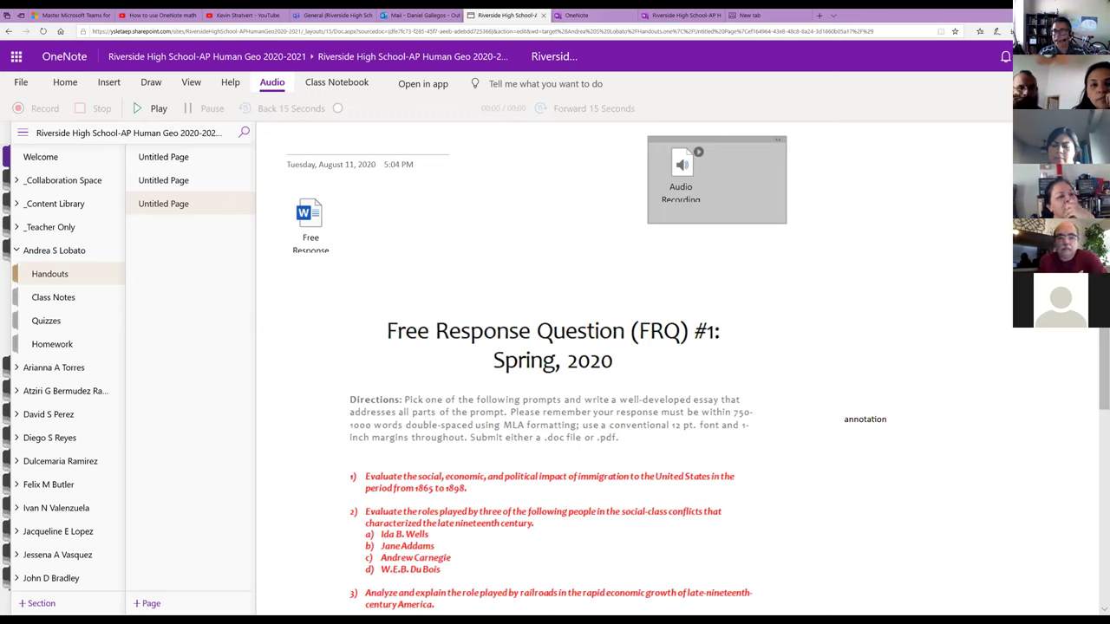
# Step: Close the blank browser tab, open the Free Response Question page in the student's Handouts section and select its audio recording note
pyautogui.click(805, 21)
pyautogui.click(95, 277)
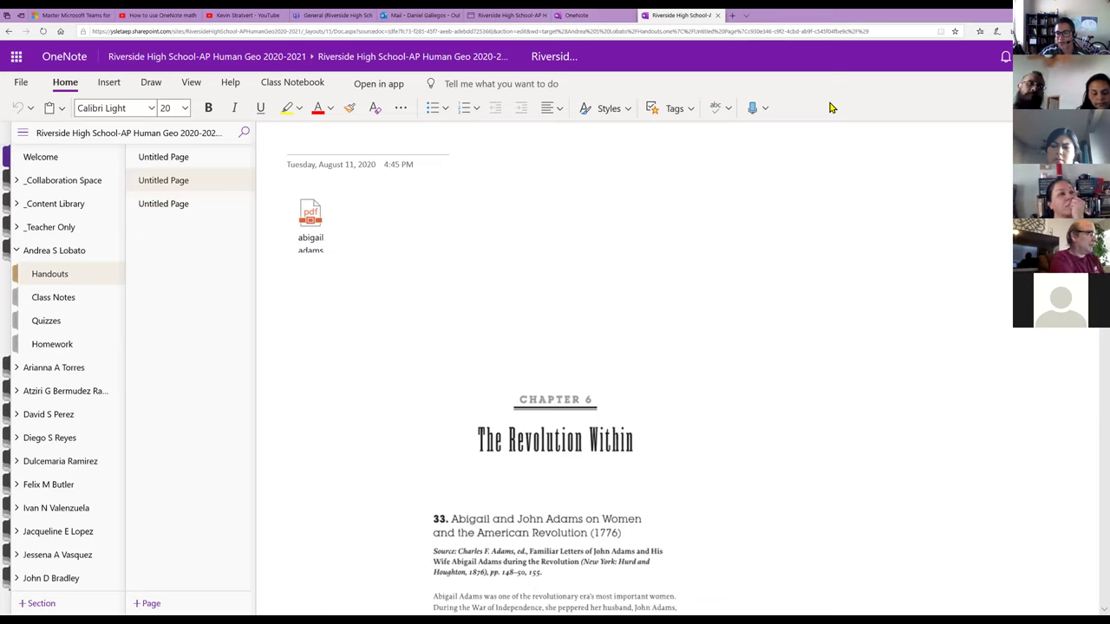
pyautogui.click(198, 211)
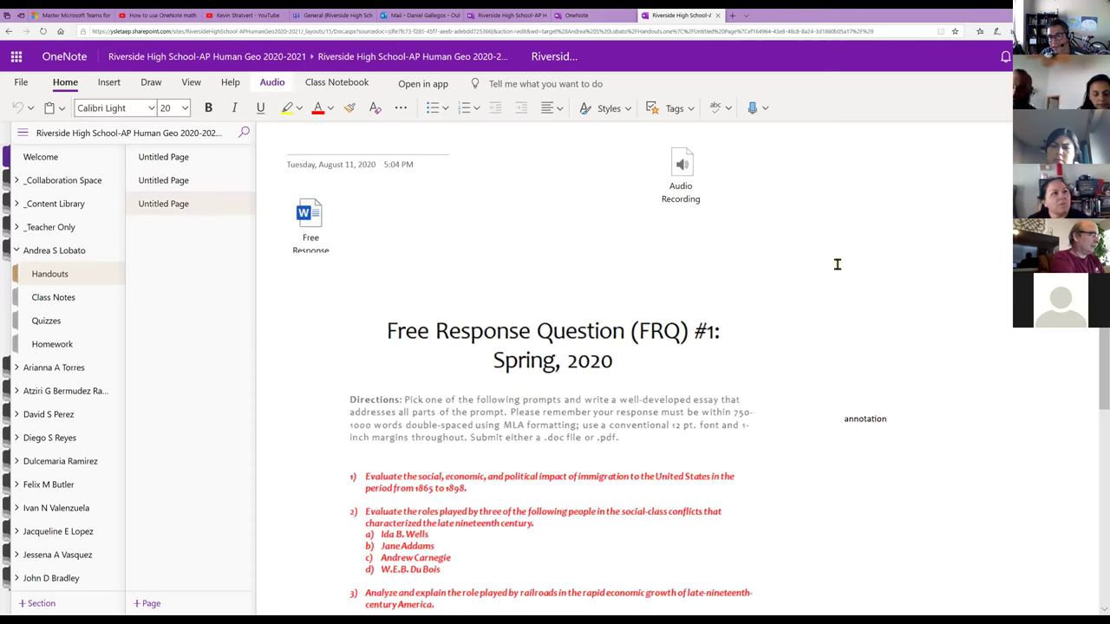
pyautogui.click(742, 140)
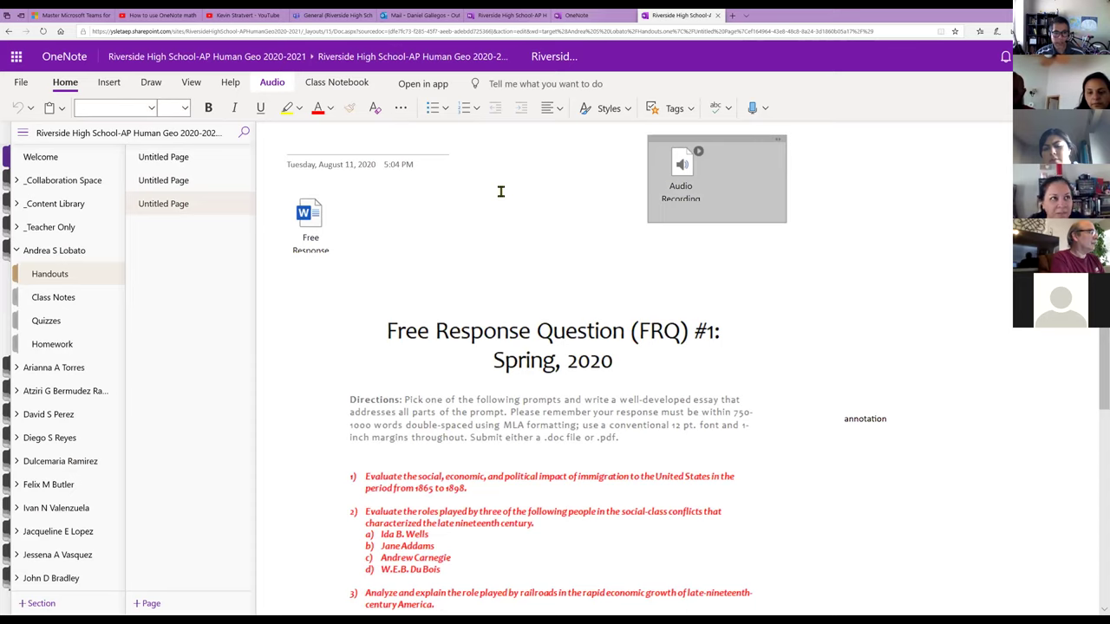
# Step: Add a blank page to the student's Handouts section and search the web for "outline map" in a new browser tab
pyautogui.hotkey('ctrl', 'alt', 'n')
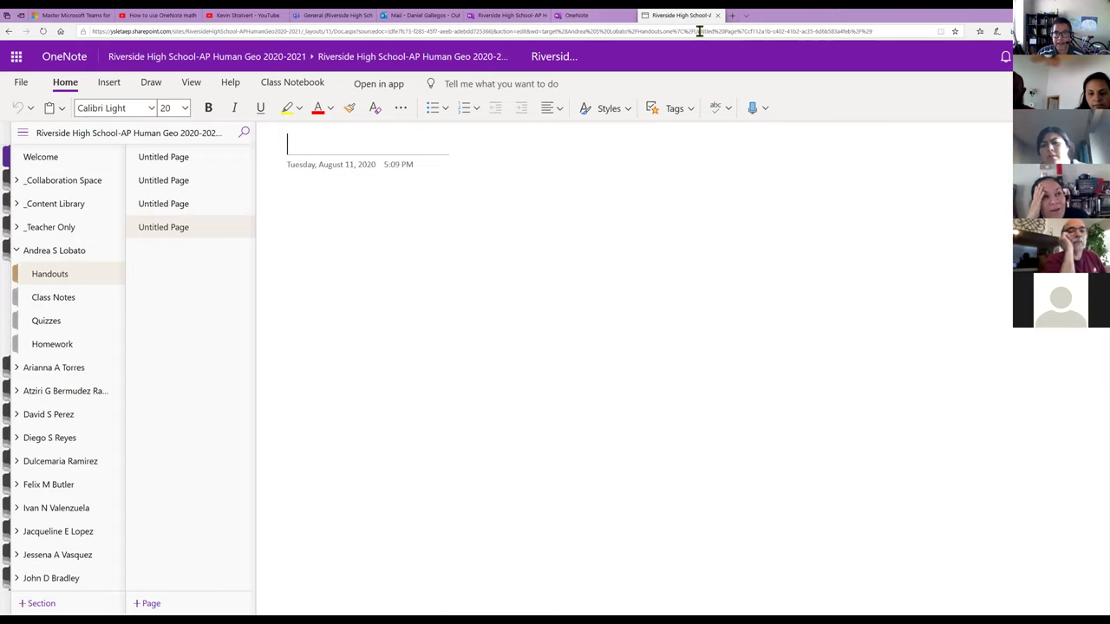
pyautogui.hotkey('ctrl', 't')
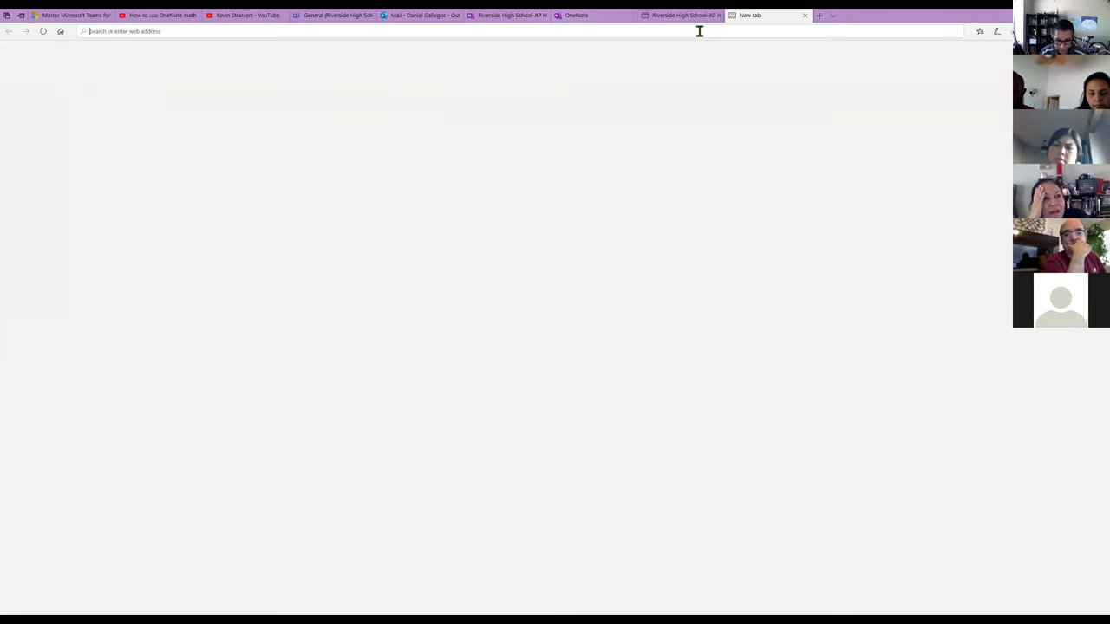
pyautogui.write('o')
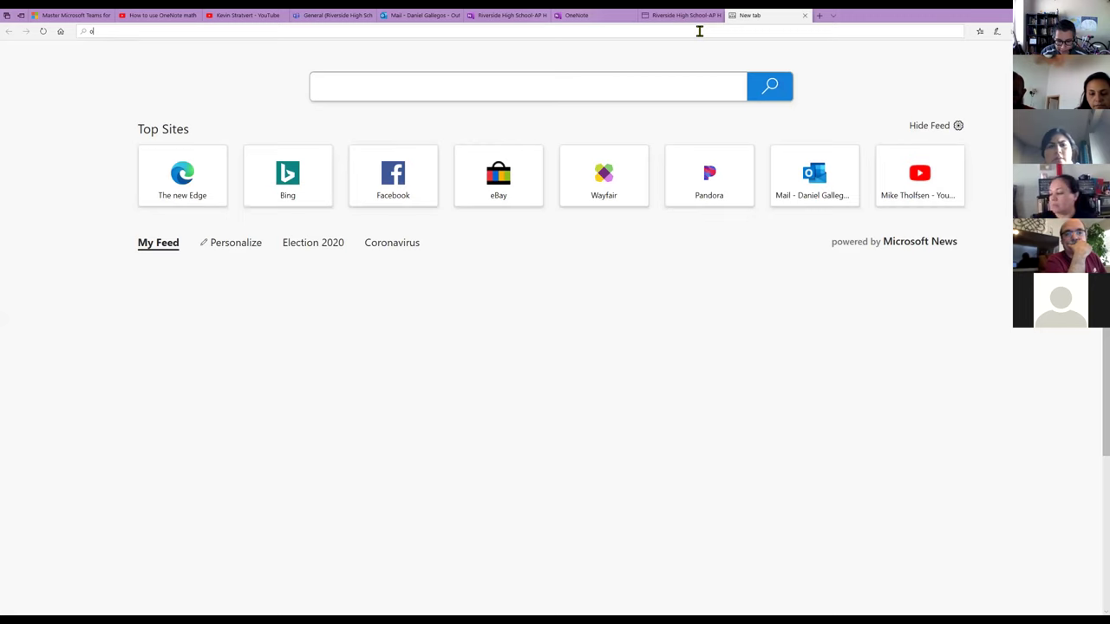
pyautogui.write('utline ma')
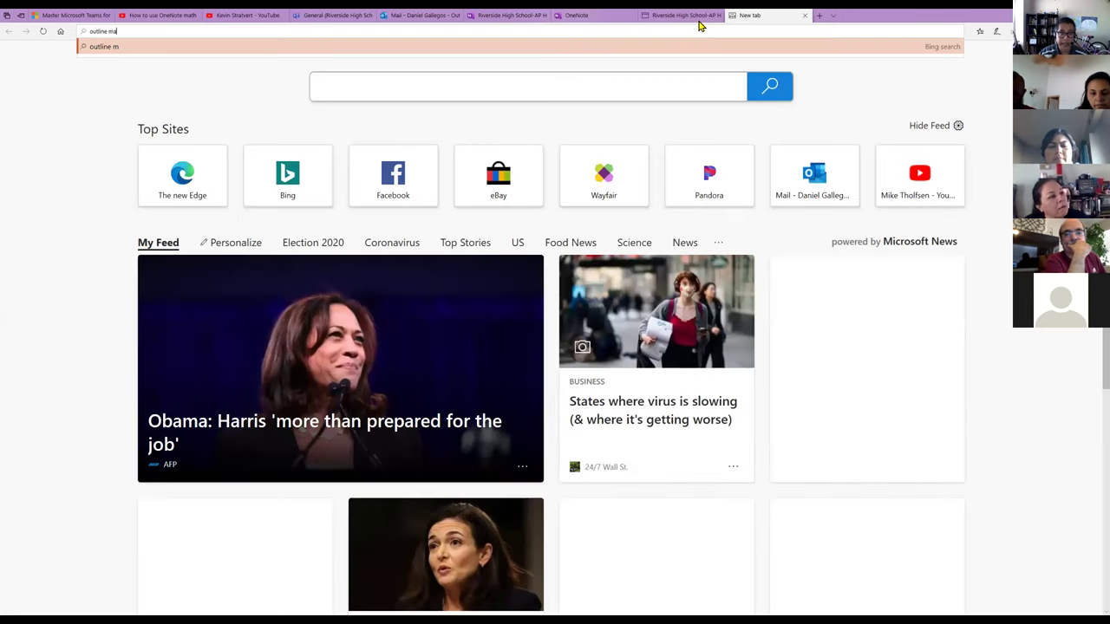
pyautogui.write('p')
pyautogui.press('Return')
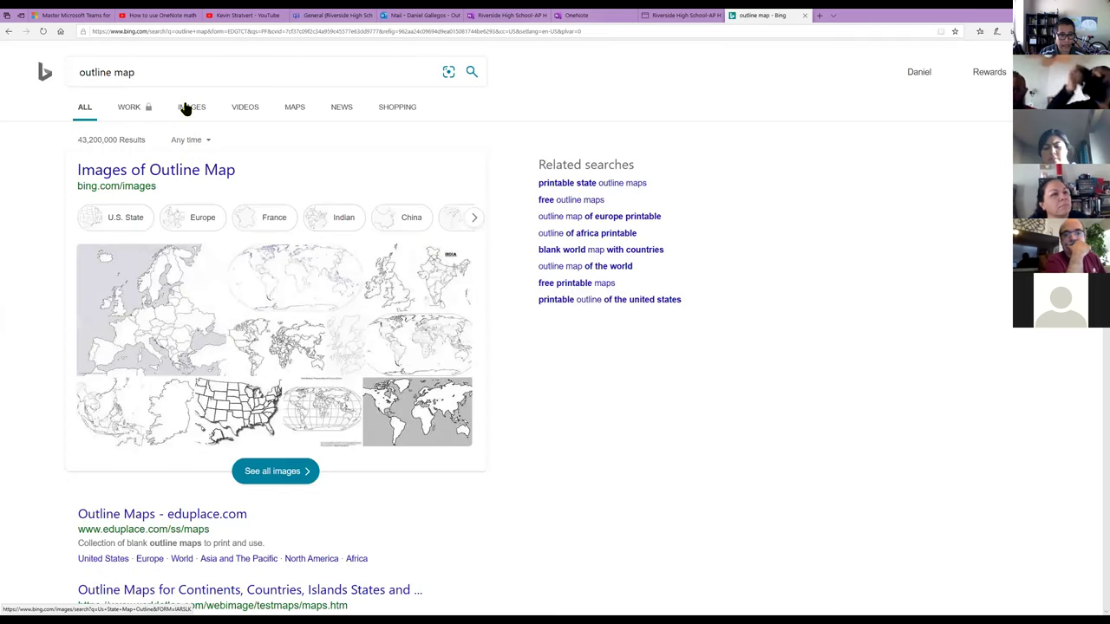
# Step: Open the India outline map with state borders from the image results and save the picture to the desktop
pyautogui.click(185, 109)
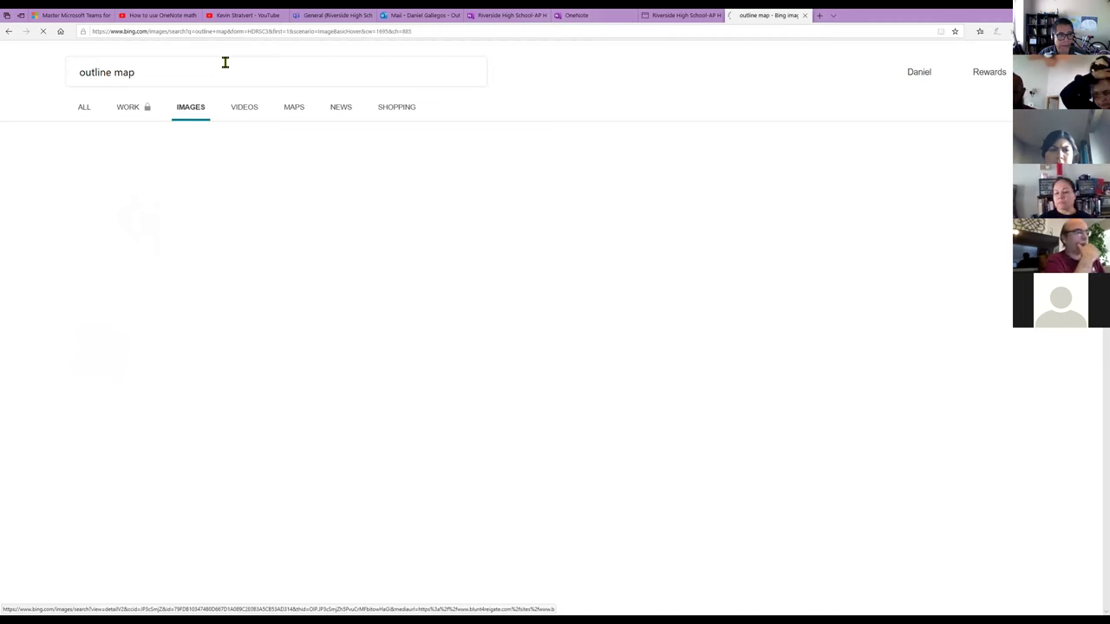
pyautogui.click(342, 221)
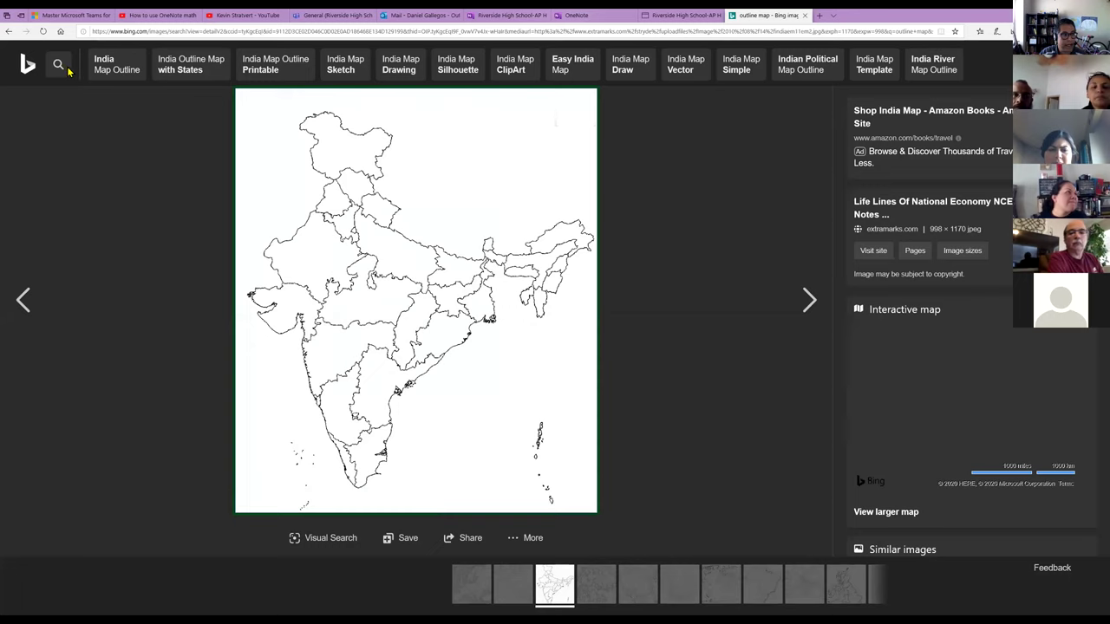
pyautogui.hotkey('ctrl', 's')
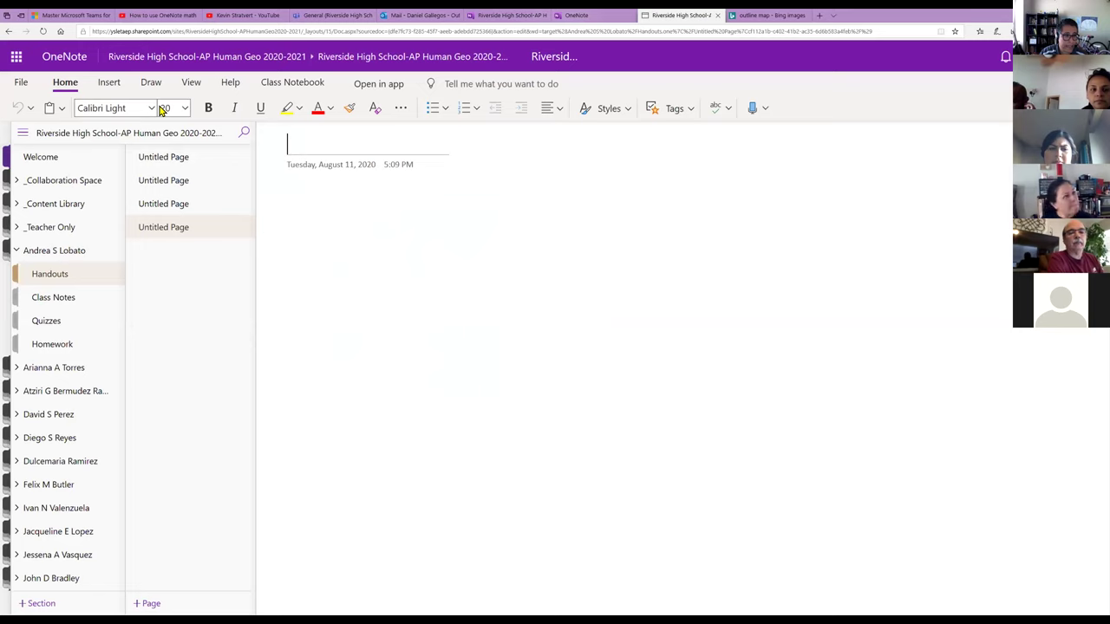
# Step: Insert the saved India outline map from the desktop as a picture on the new Handouts page
pyautogui.press('Return')
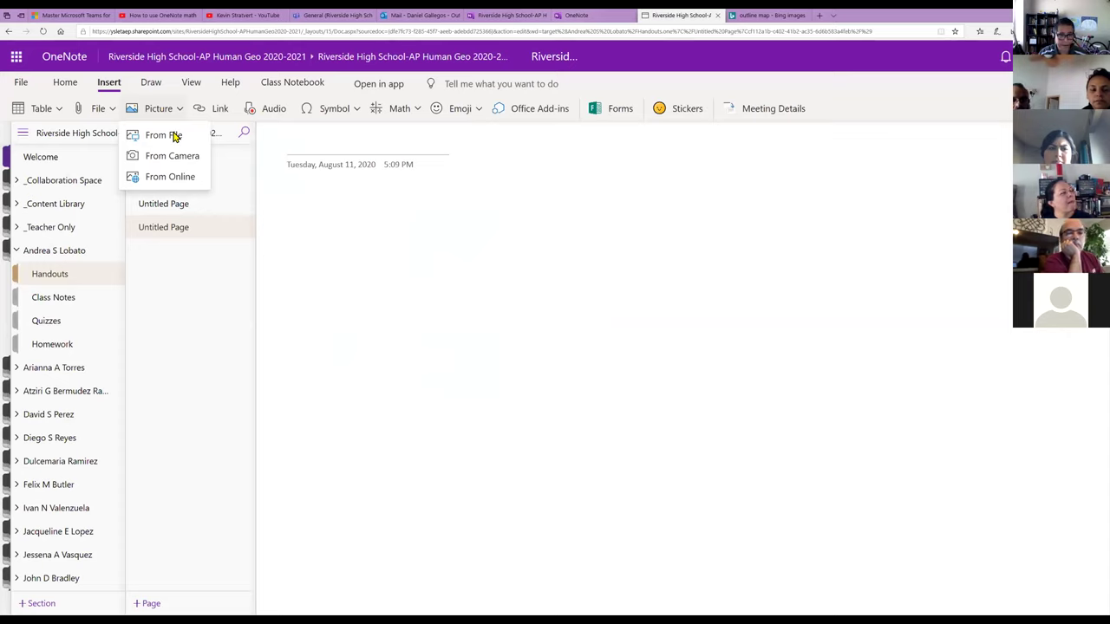
pyautogui.click(164, 135)
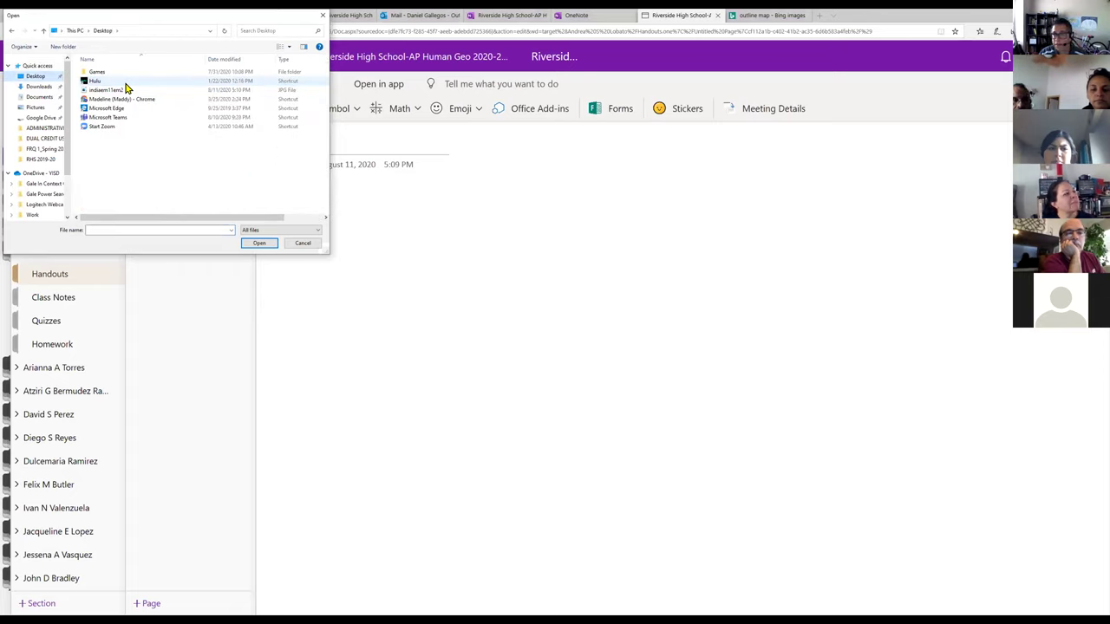
pyautogui.doubleClick(125, 89)
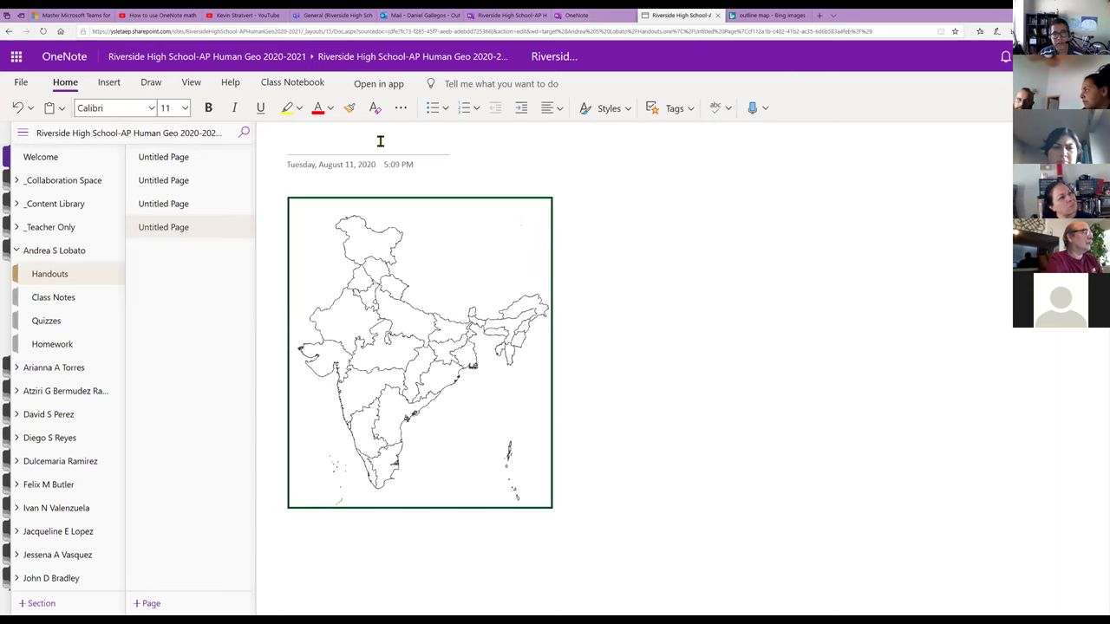
# Step: Draw a blue freehand line across the middle of the India map and past its border, and close the outline map search tab
pyautogui.click(151, 84)
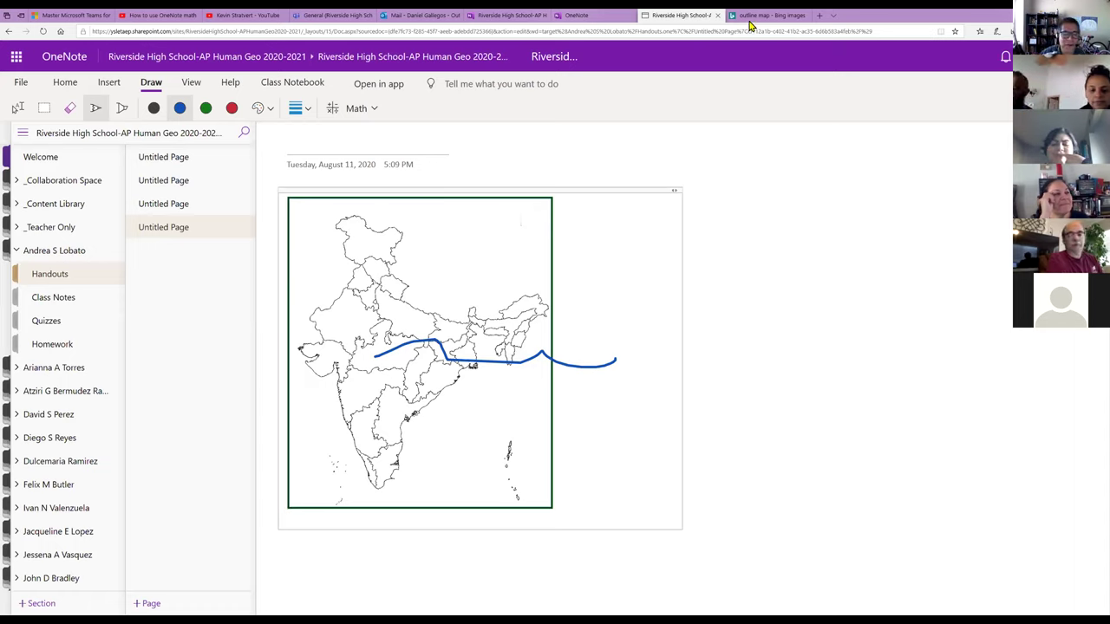
pyautogui.moveTo(750, 26)
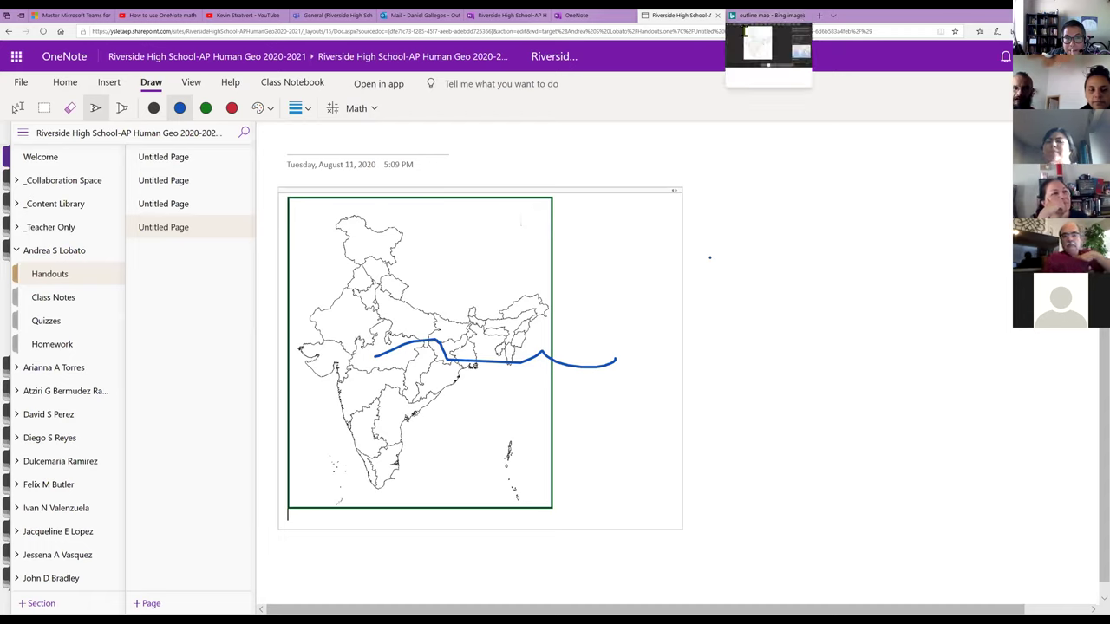
pyautogui.click(805, 16)
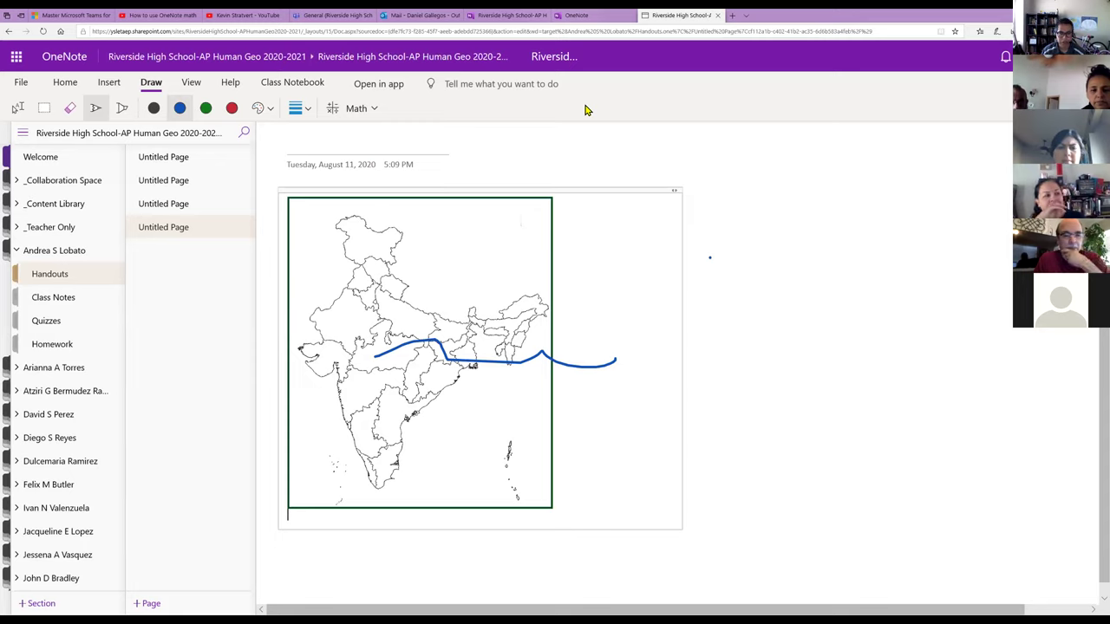
pyautogui.click(23, 84)
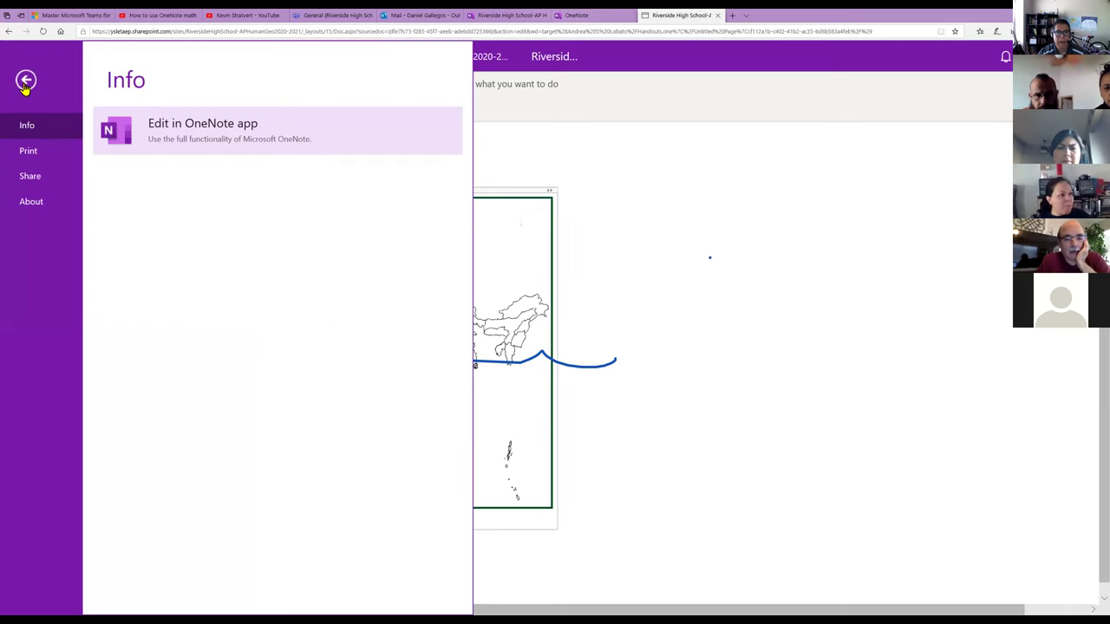
pyautogui.click(730, 115)
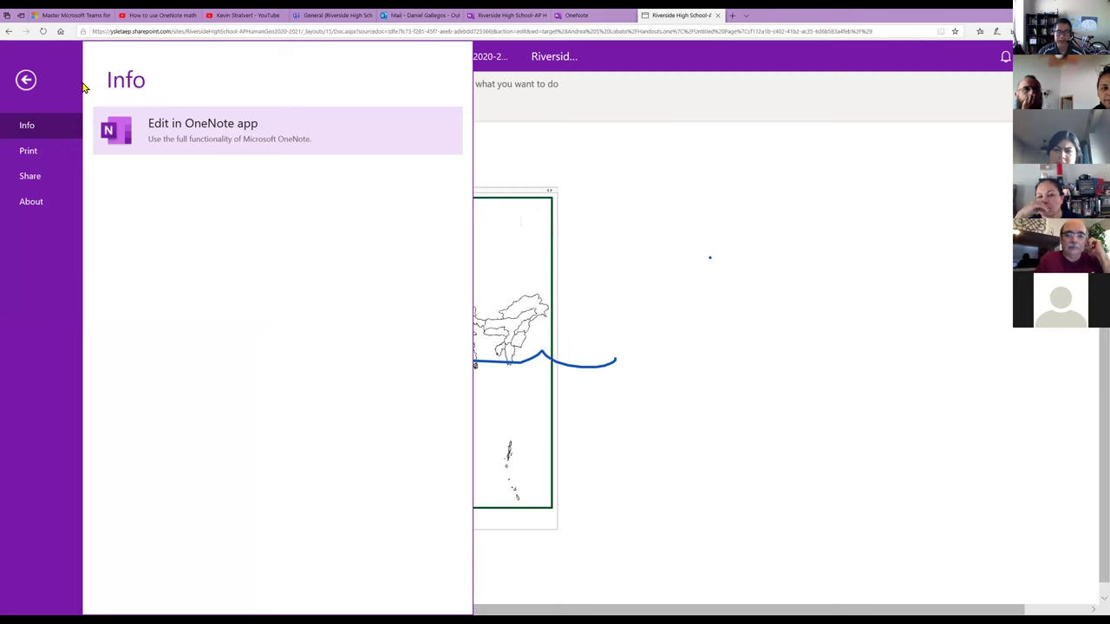
pyautogui.press('Escape')
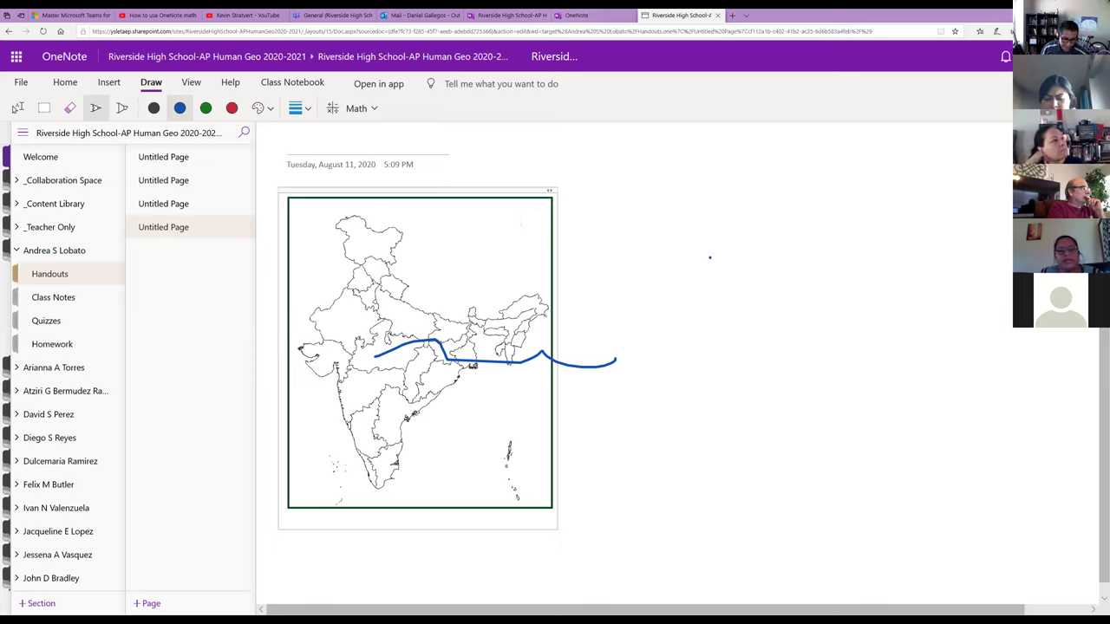
pyautogui.click(34, 84)
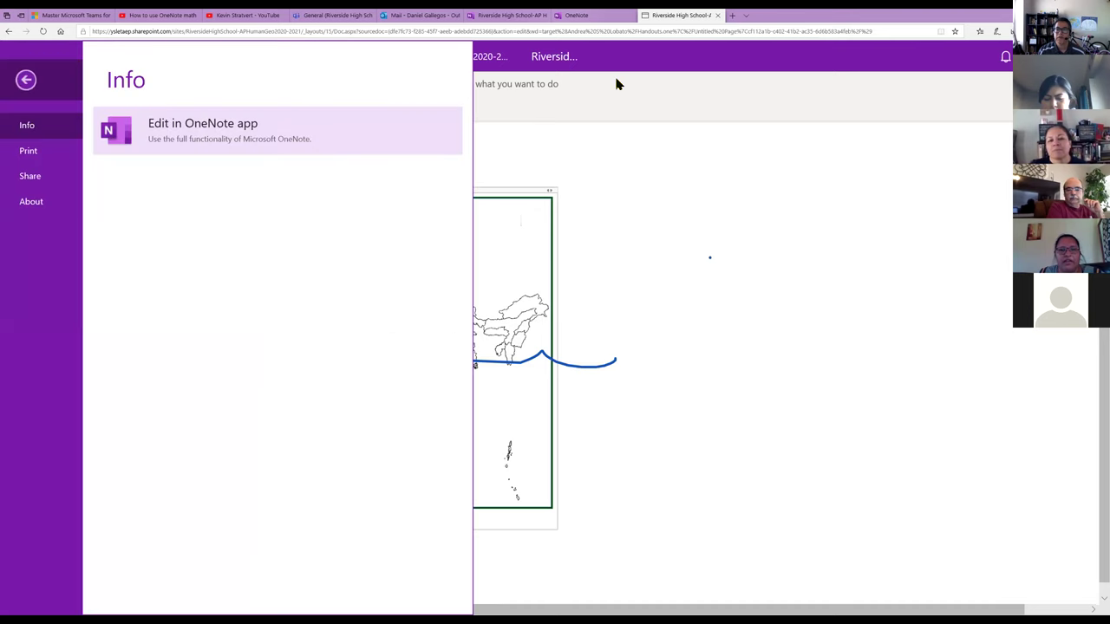
pyautogui.click(617, 84)
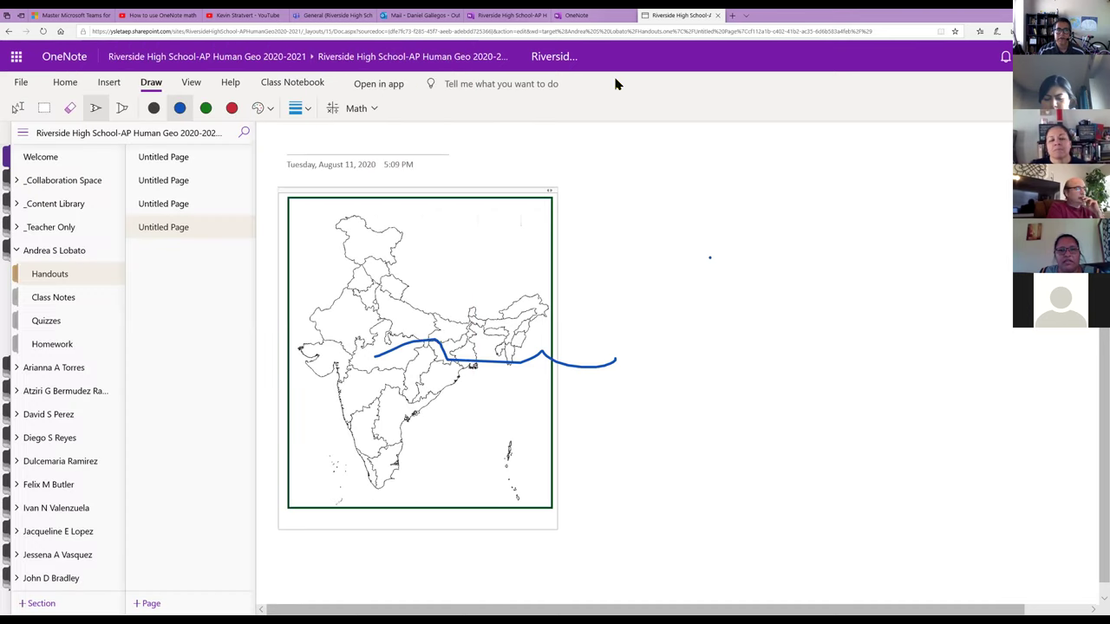
# Step: Undo the blue ink on the India map page and switch to the Onenote training agenda presentation in PowerPoint
pyautogui.click(66, 83)
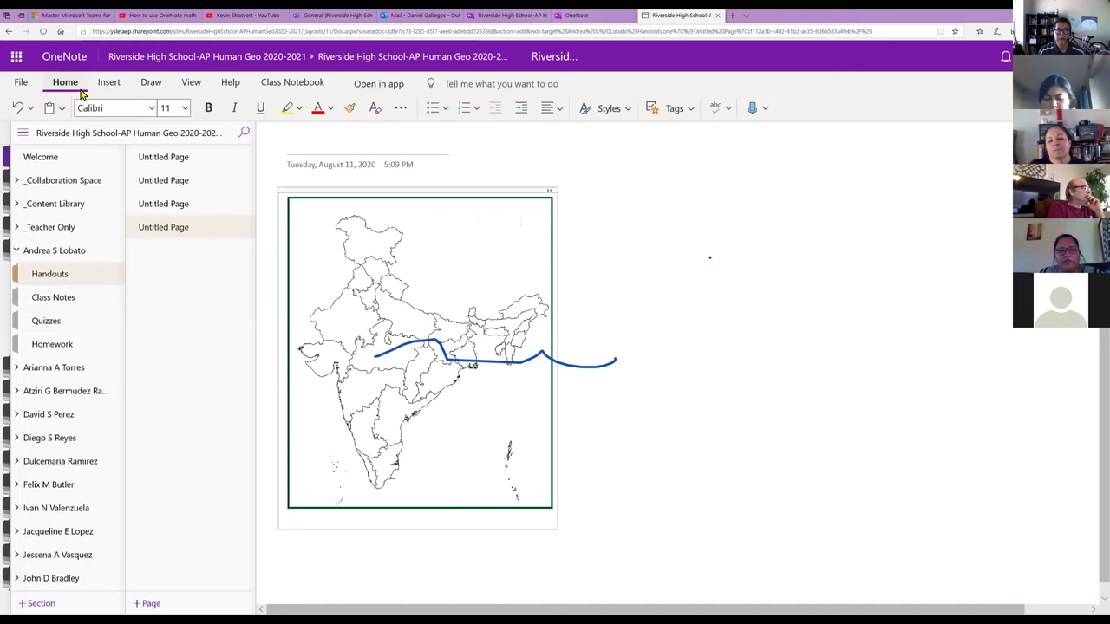
pyautogui.click(15, 109)
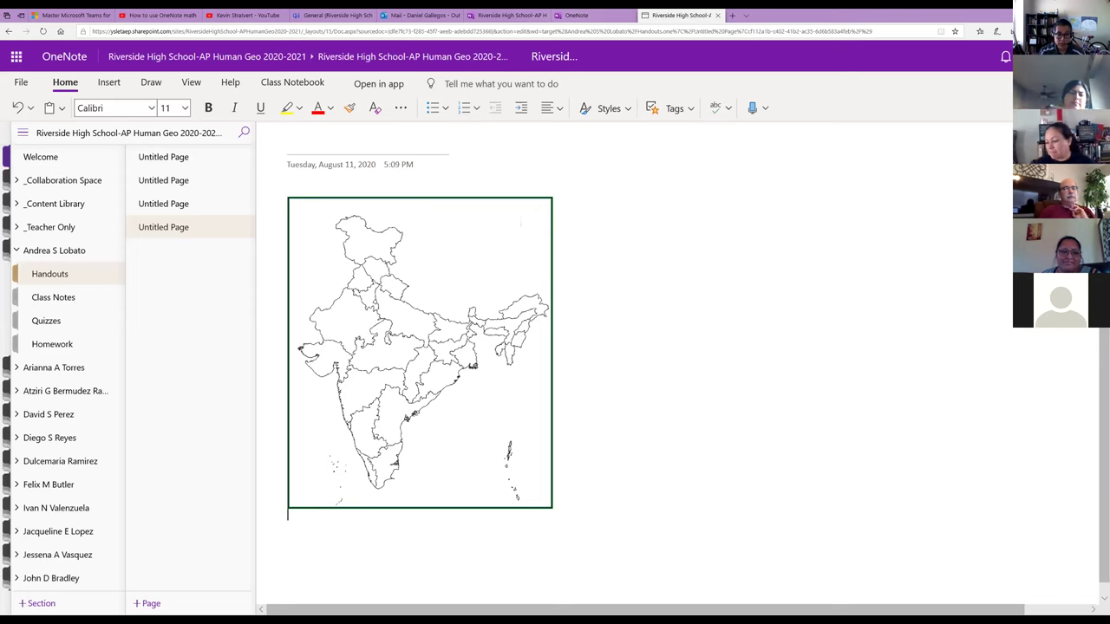
pyautogui.hotkey('alt', 'Tab')
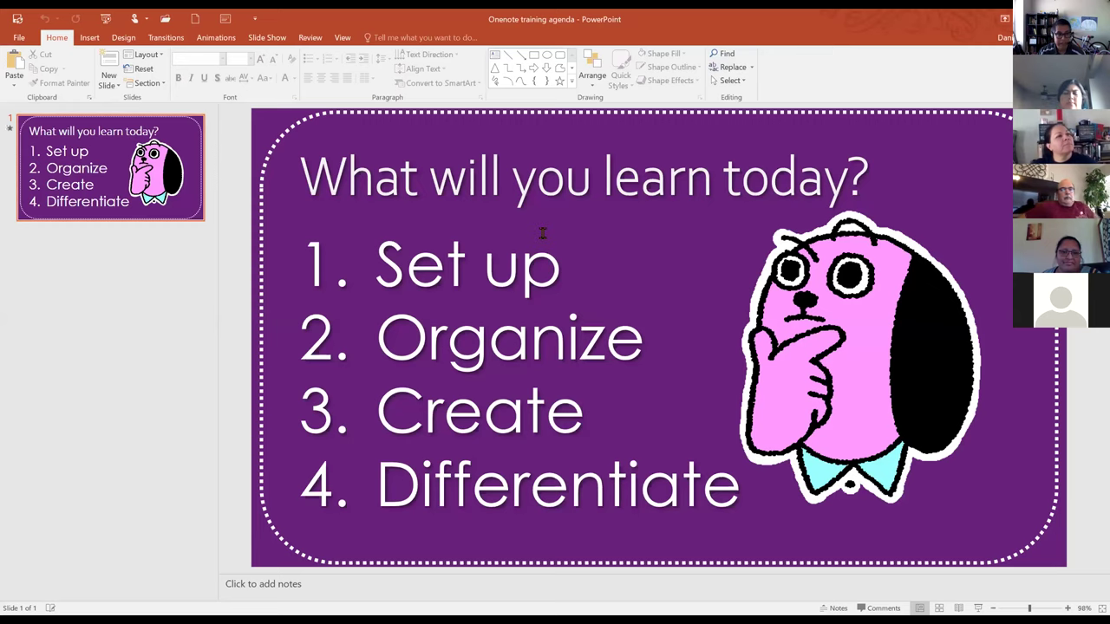